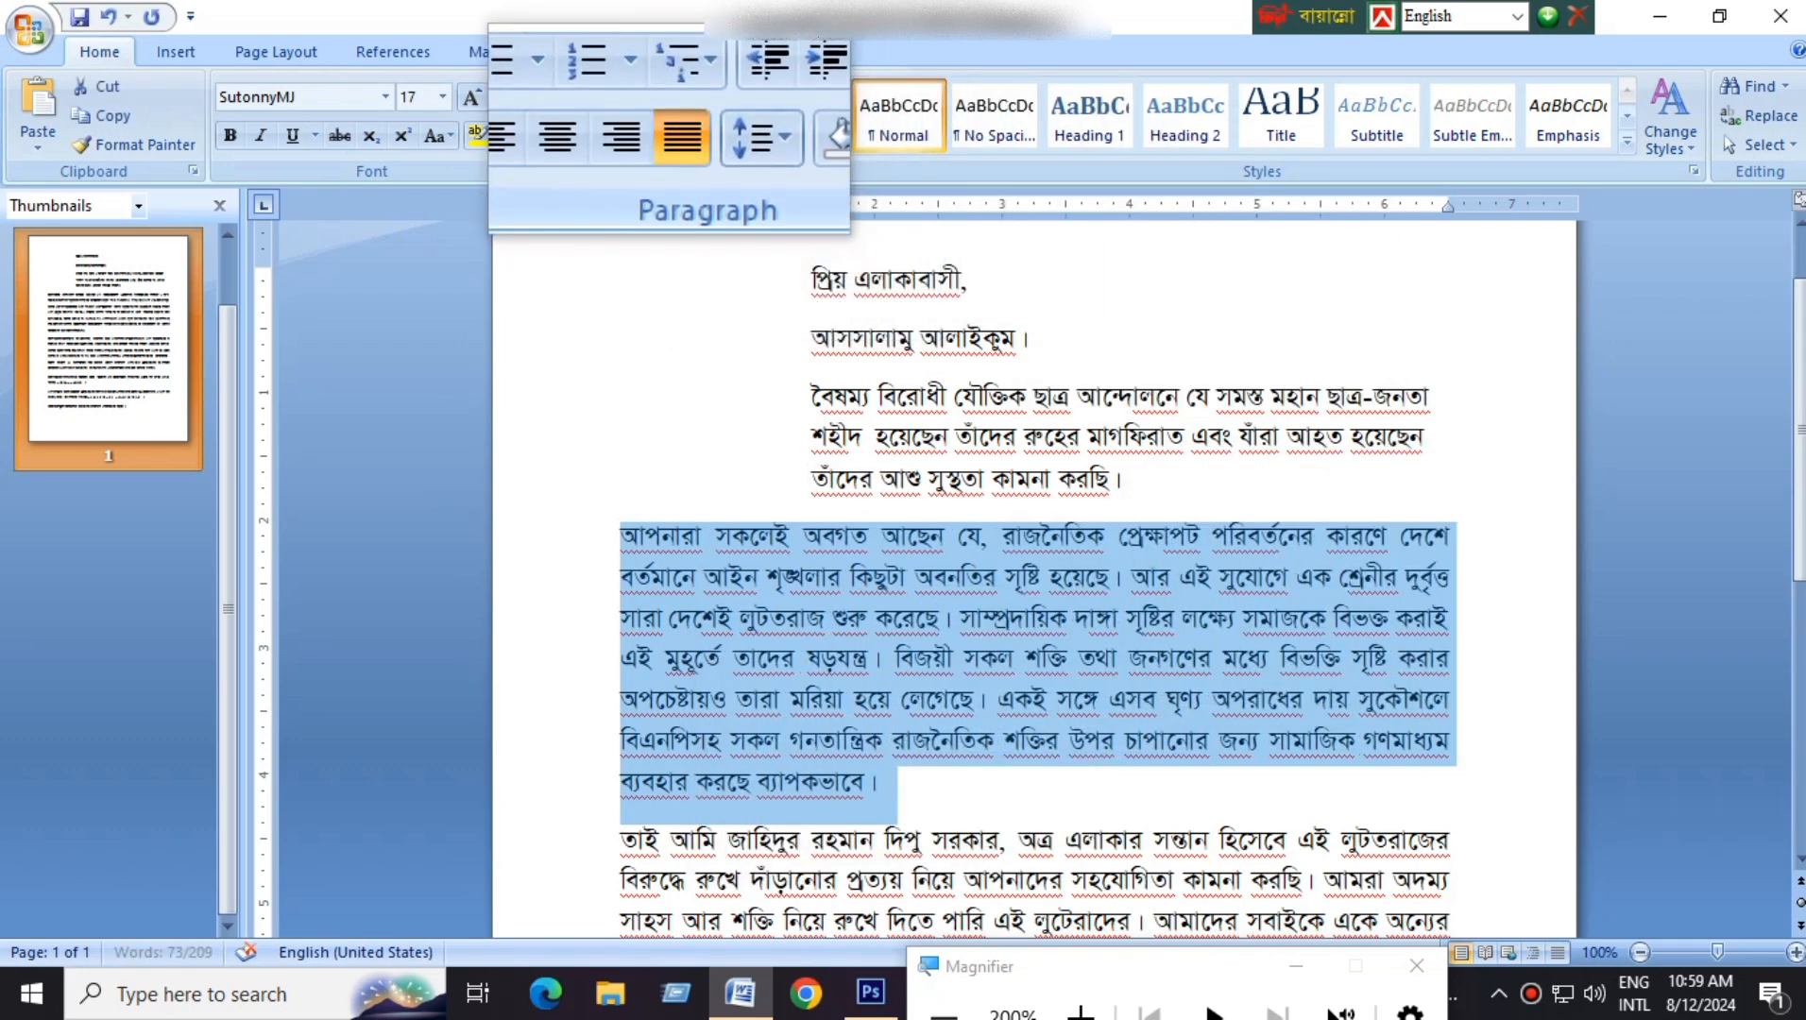
Step: Insert picture 1 from the Downloads folder before the greeting line at the start of the letter
left_click(1152, 659)
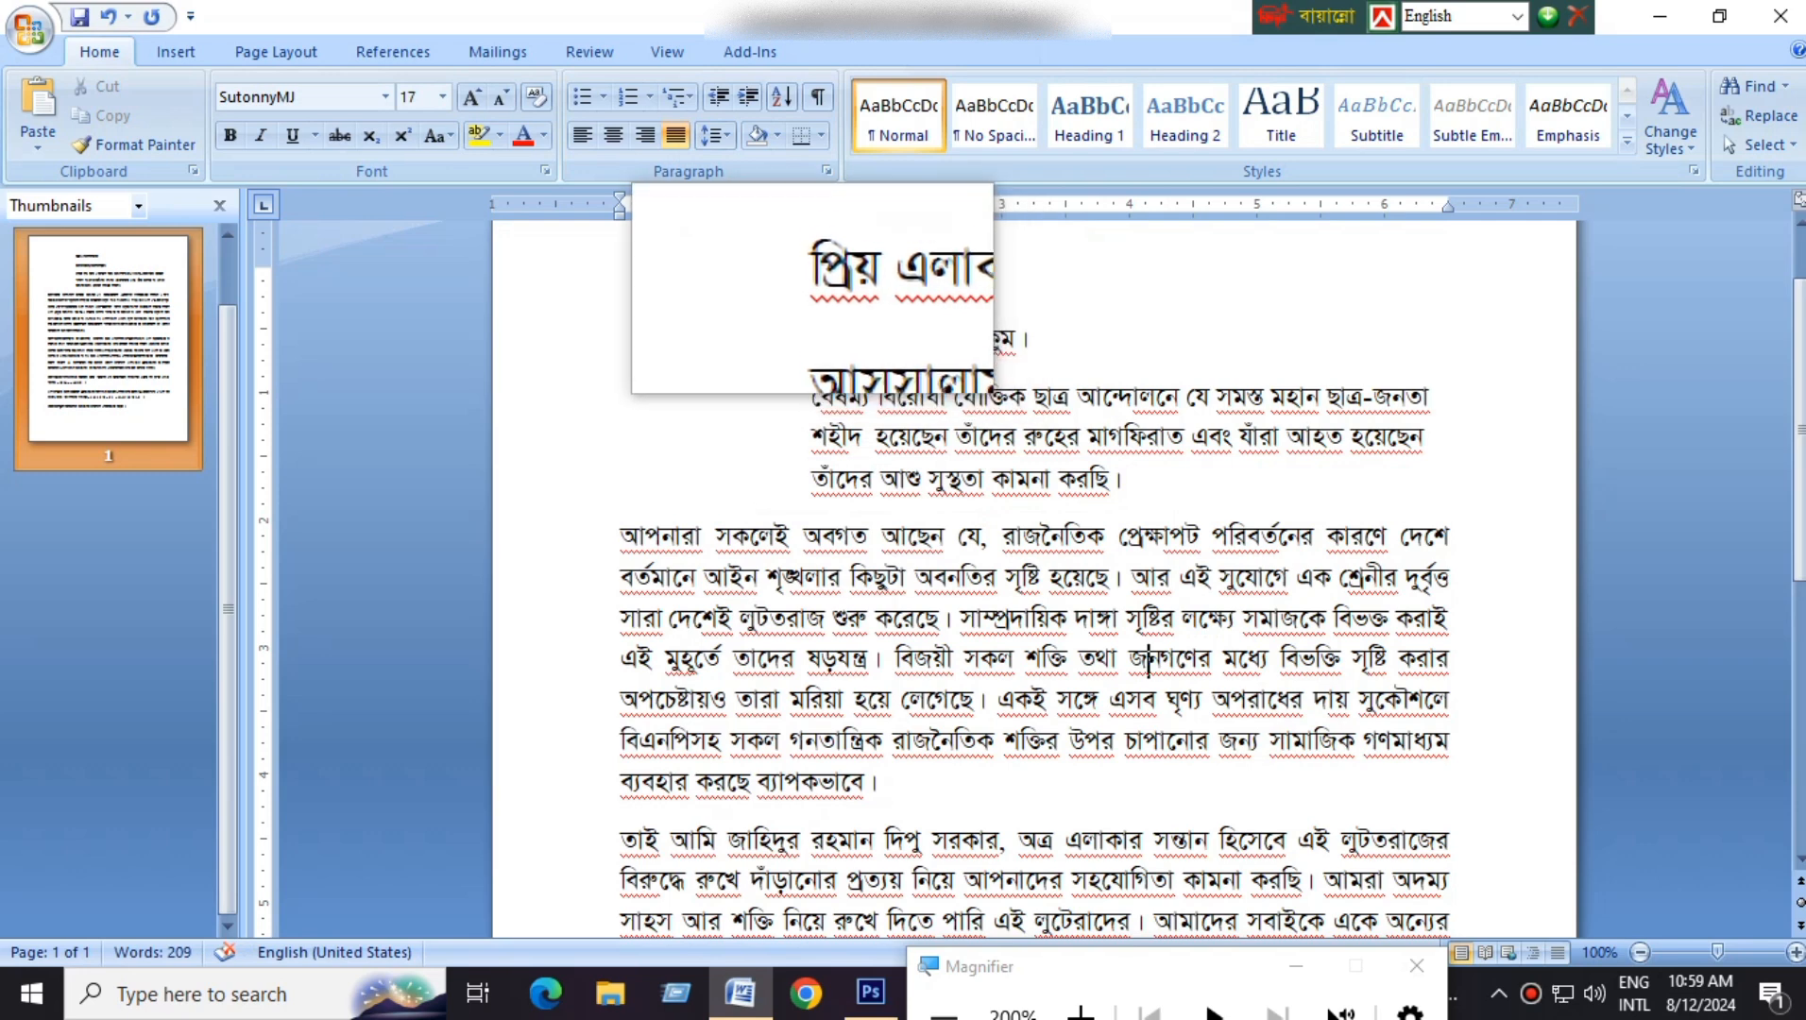
left_click(810, 277)
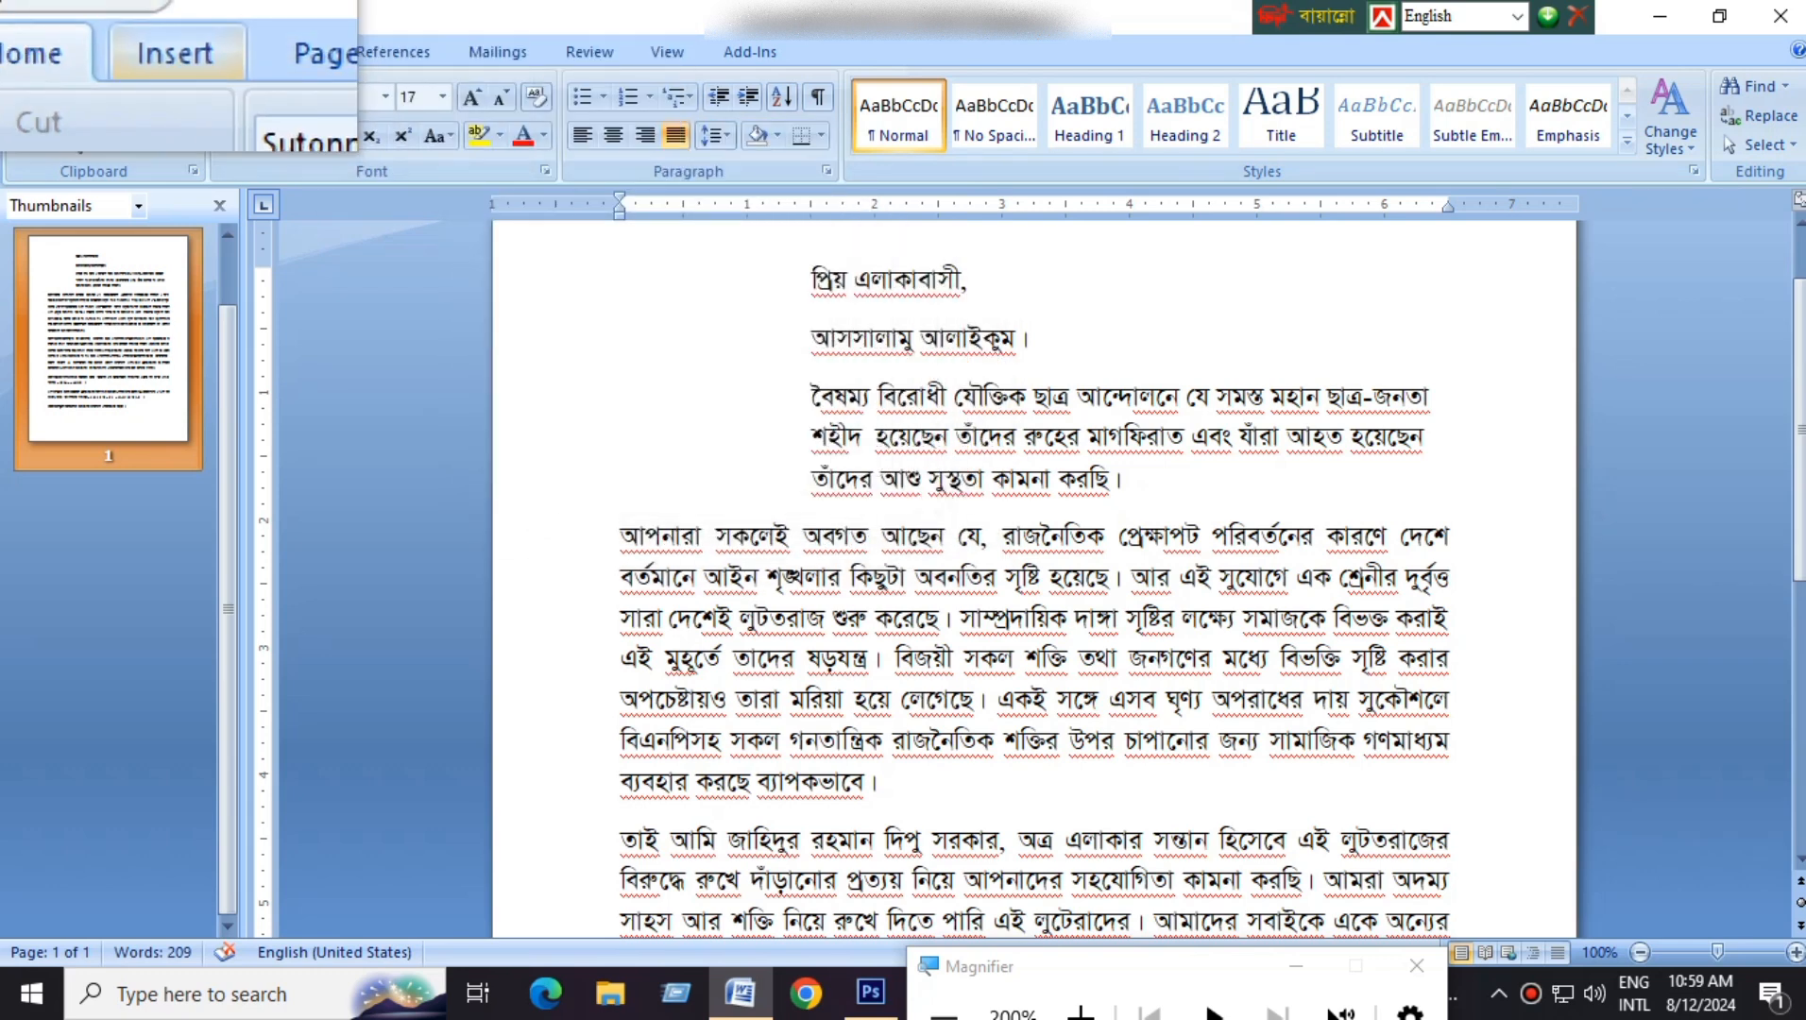
left_click(186, 54)
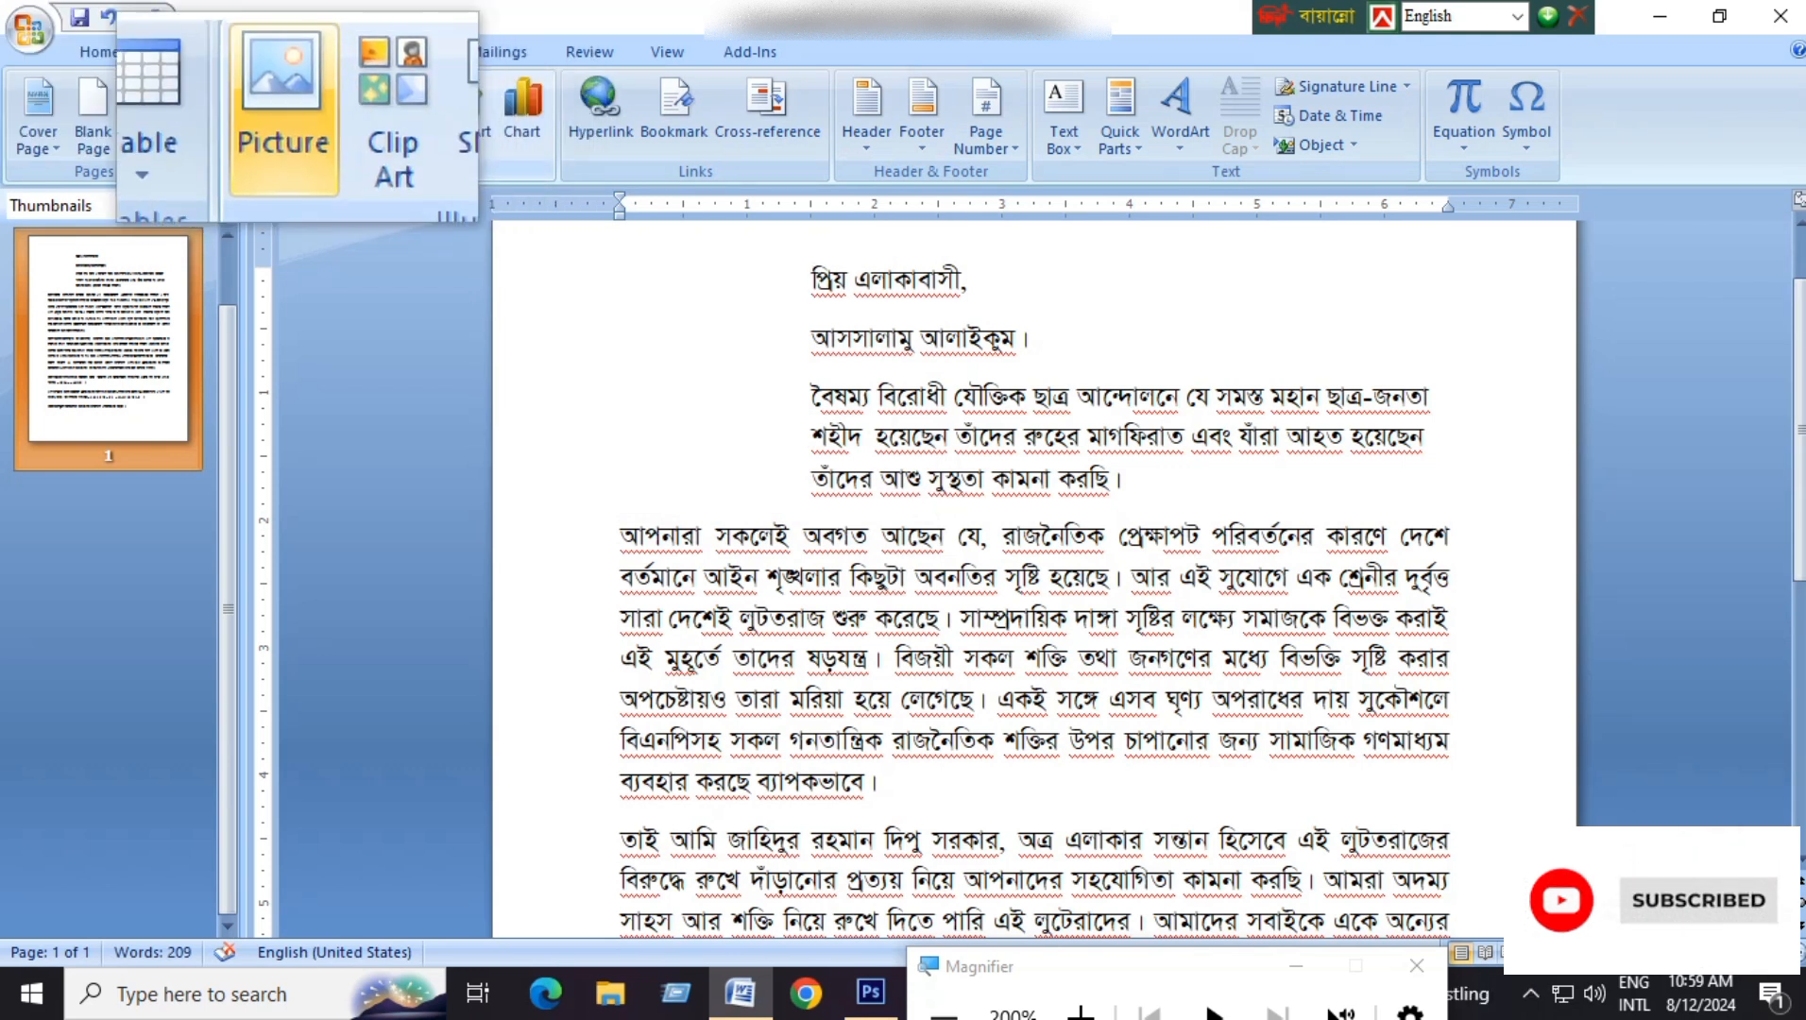
left_click(284, 111)
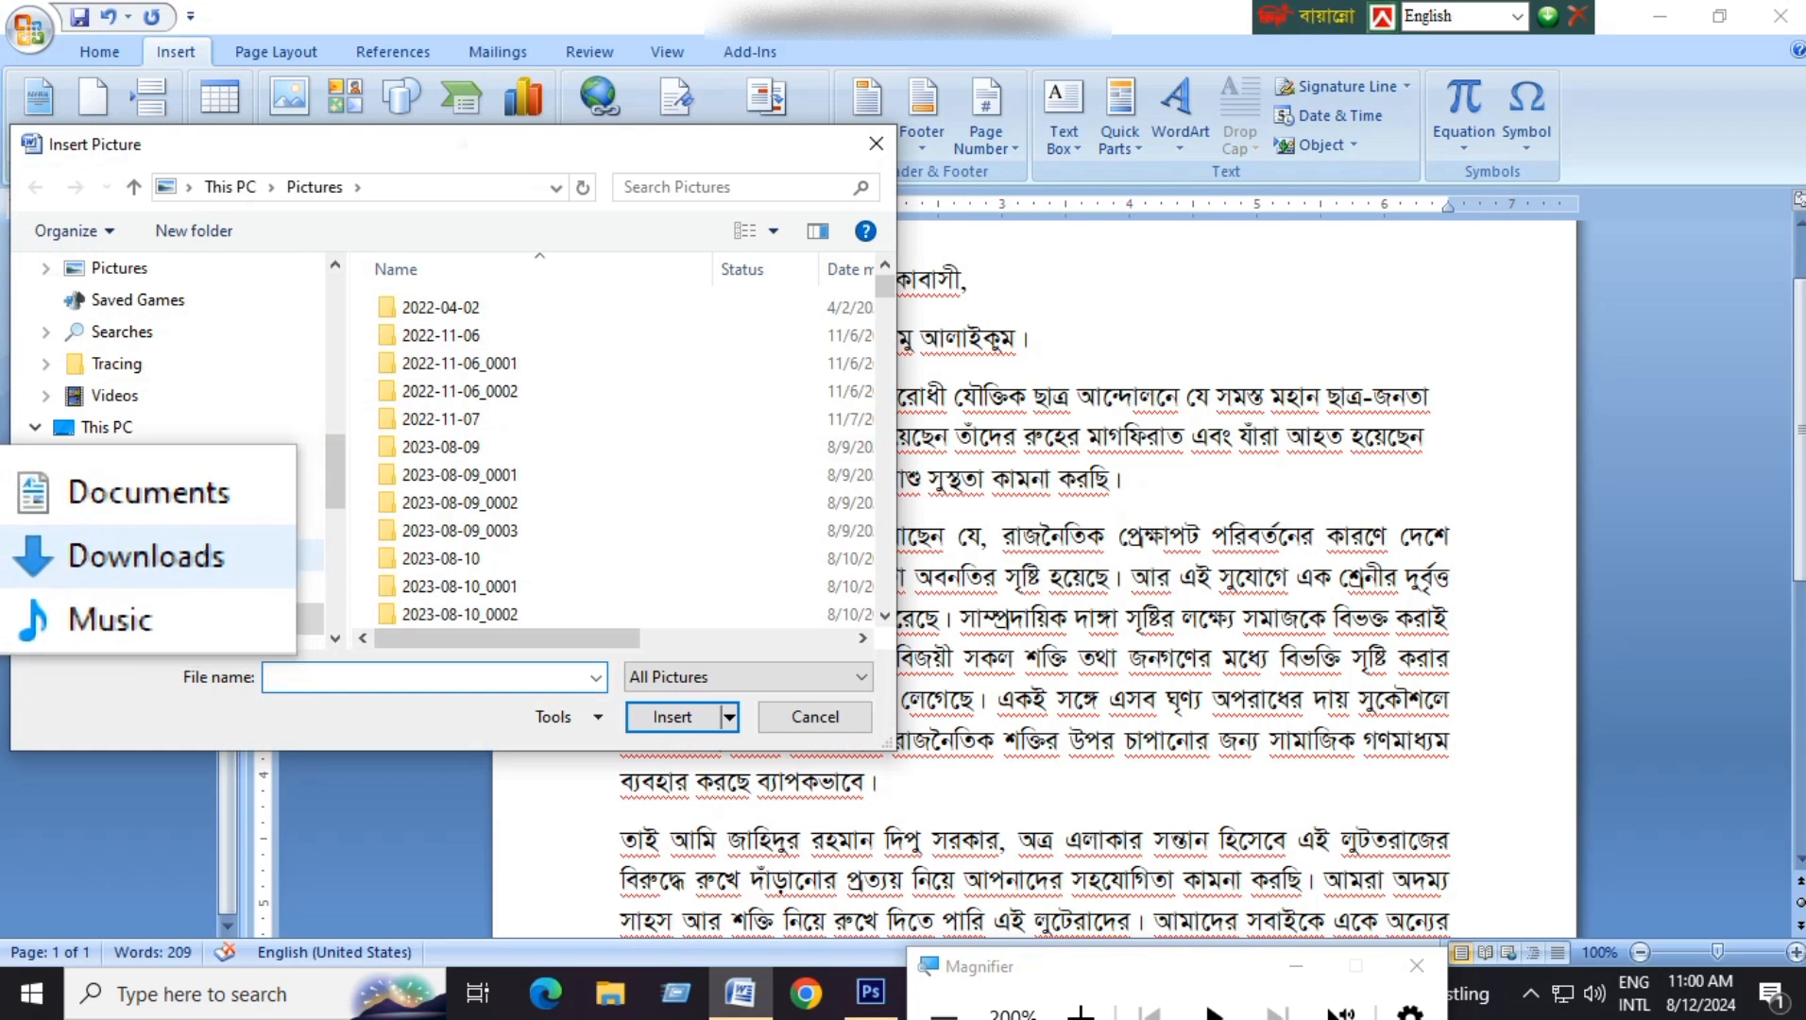
left_click(151, 555)
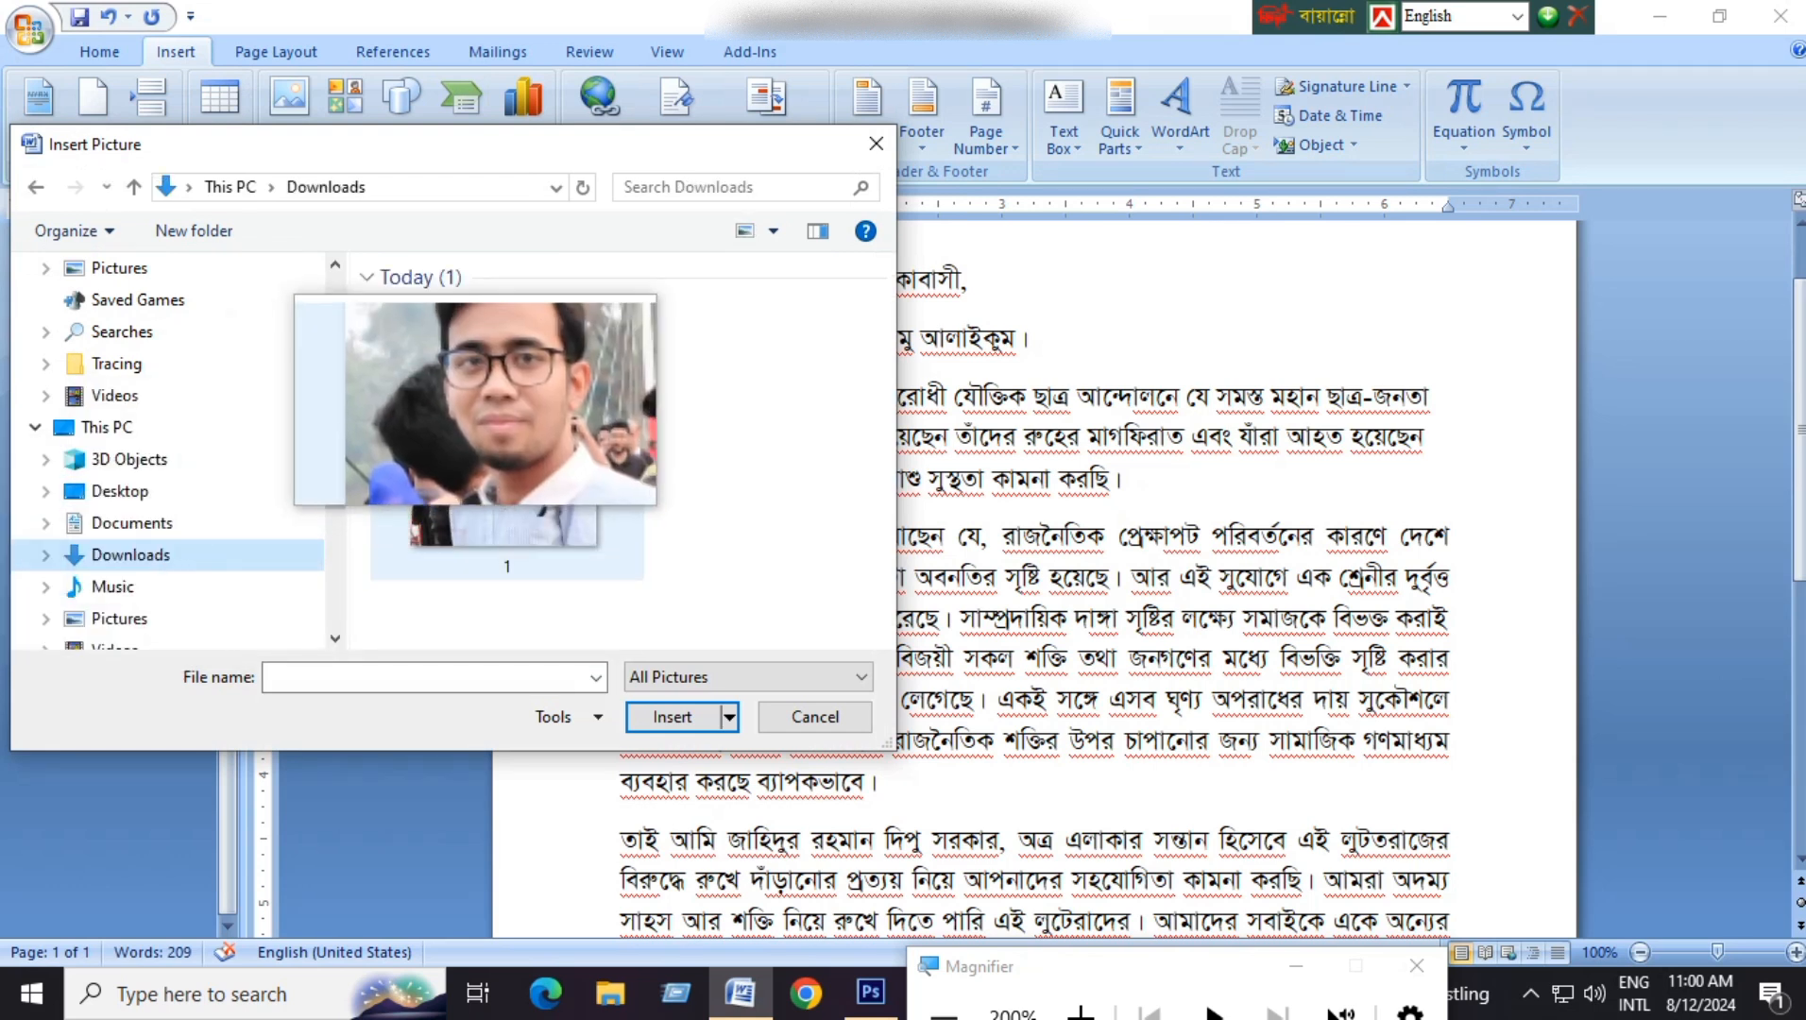
left_click(483, 393)
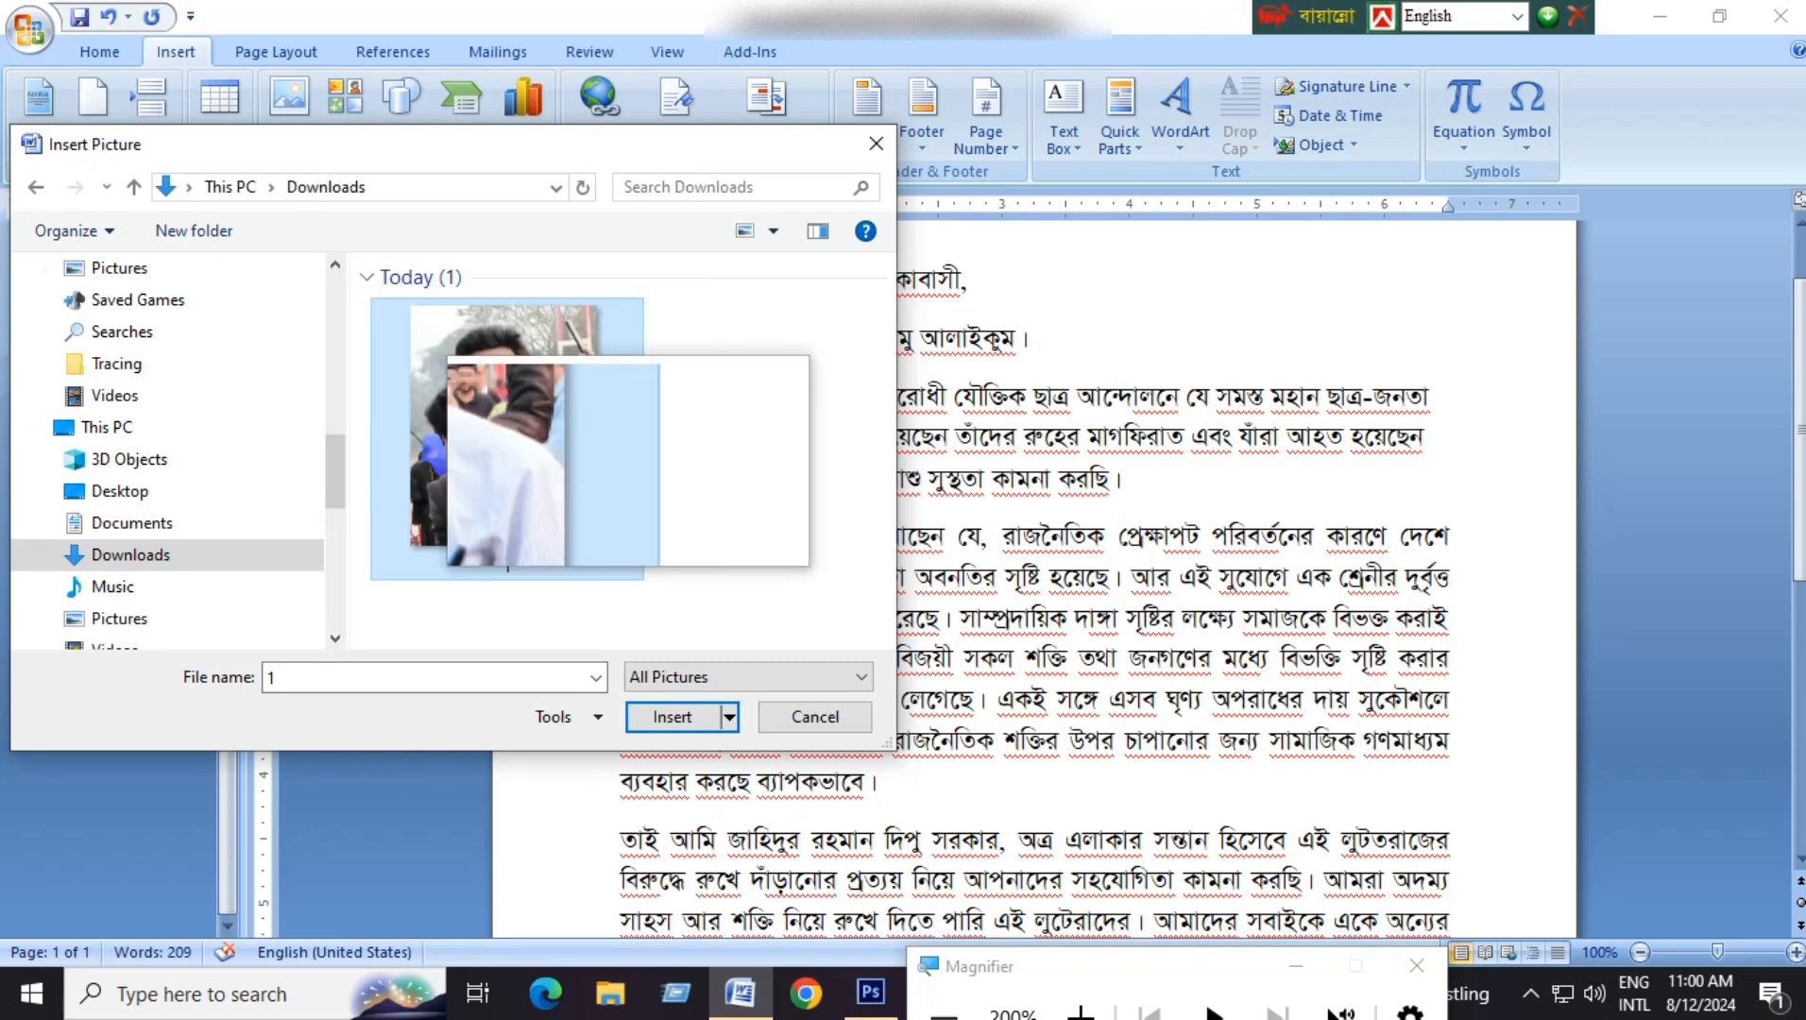
left_click(673, 715)
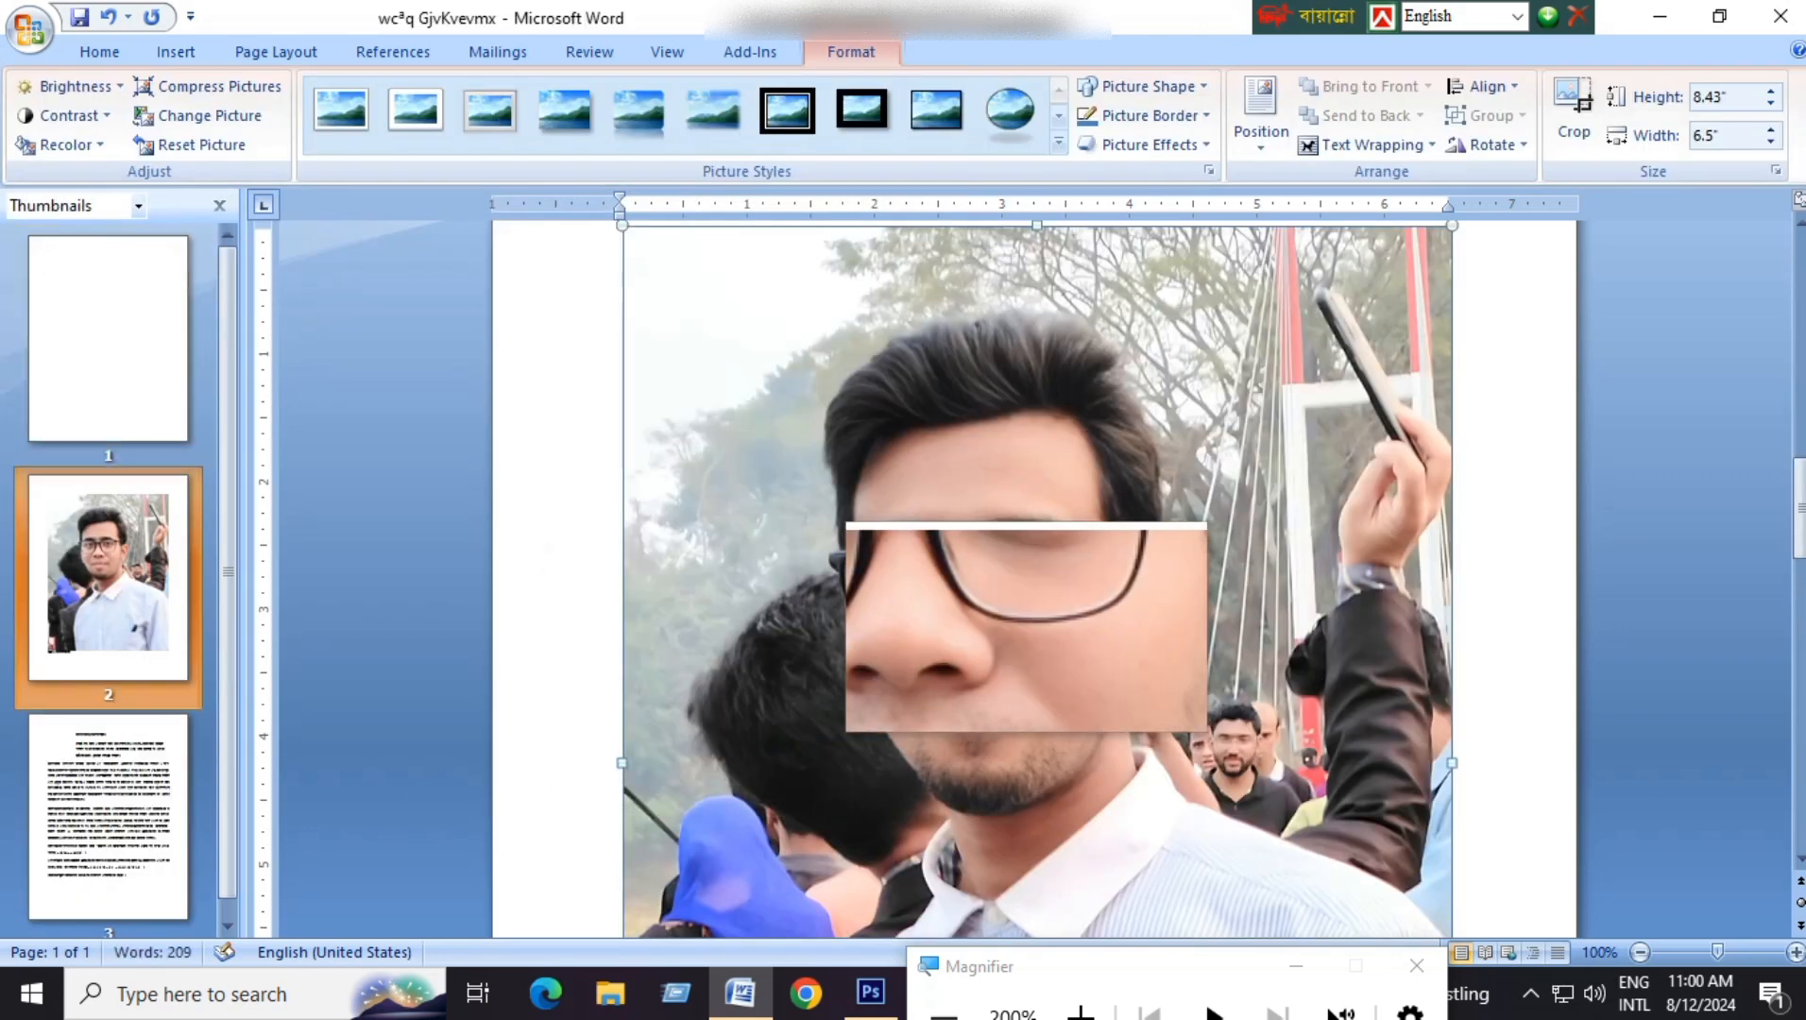
Step: Set the inserted picture's text wrapping to In Front of Text
scroll(1055, 611, "down", 6, "ctrl")
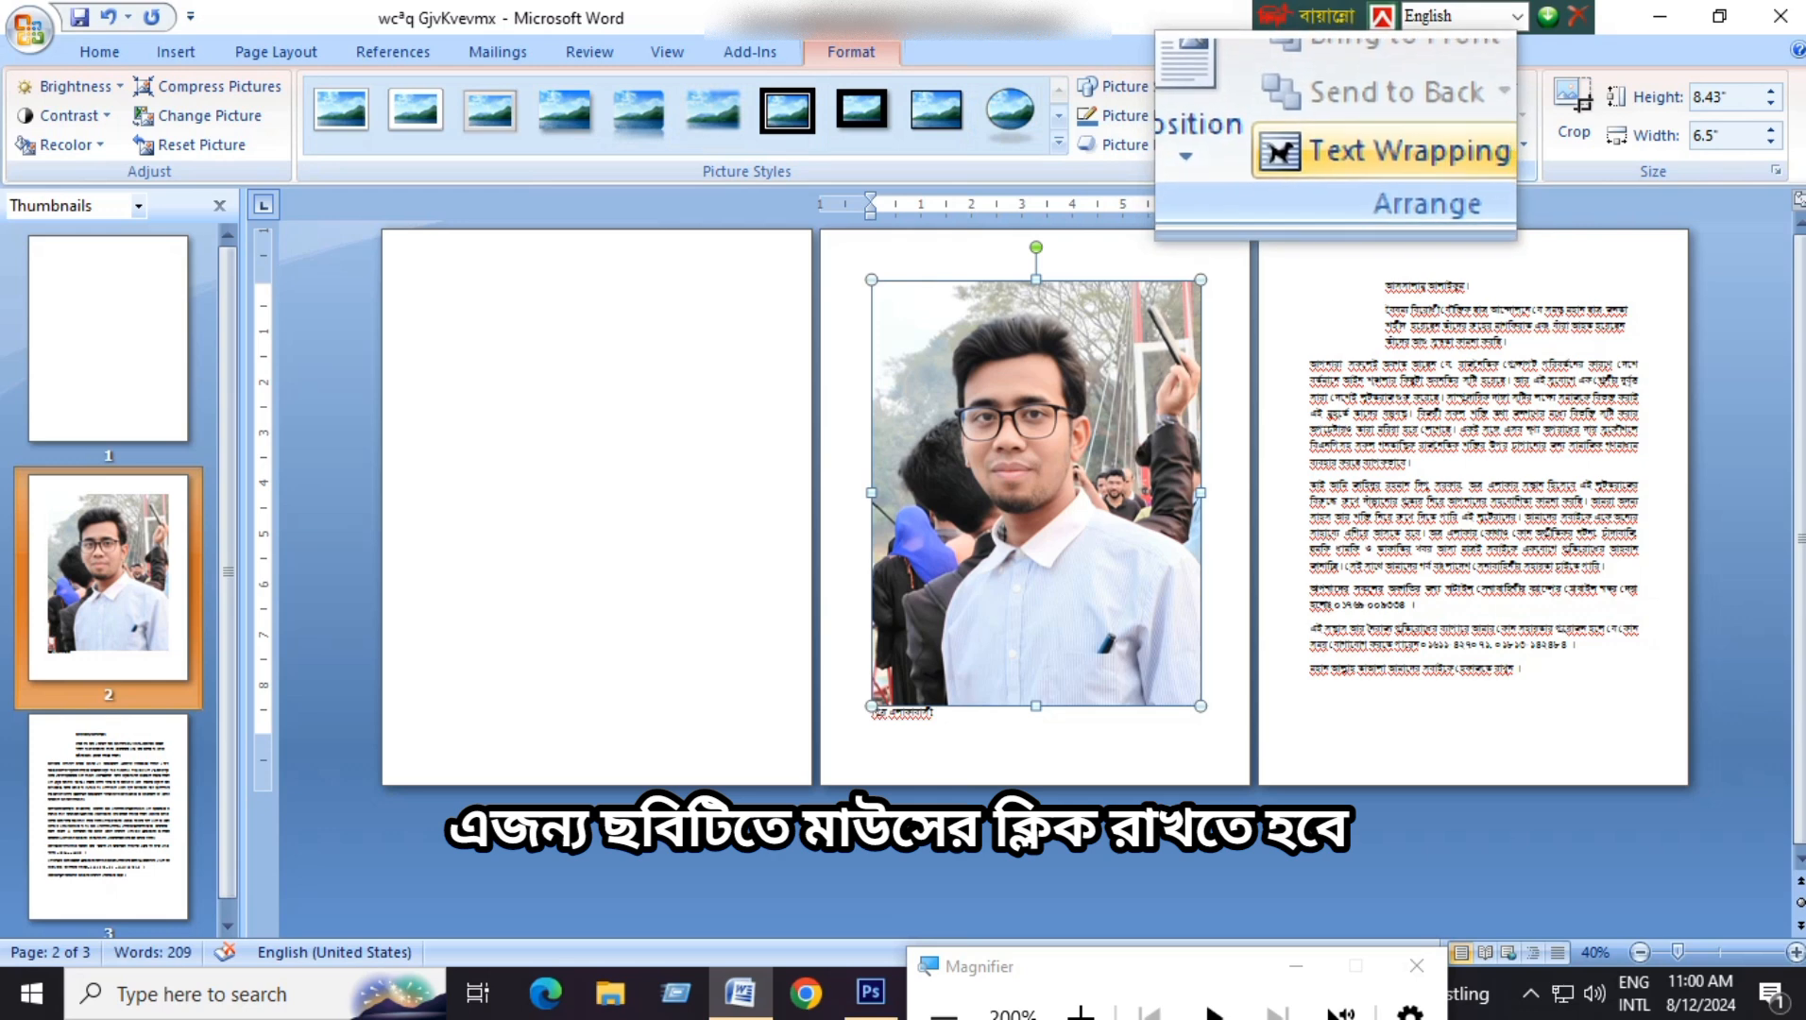
left_click(1336, 140)
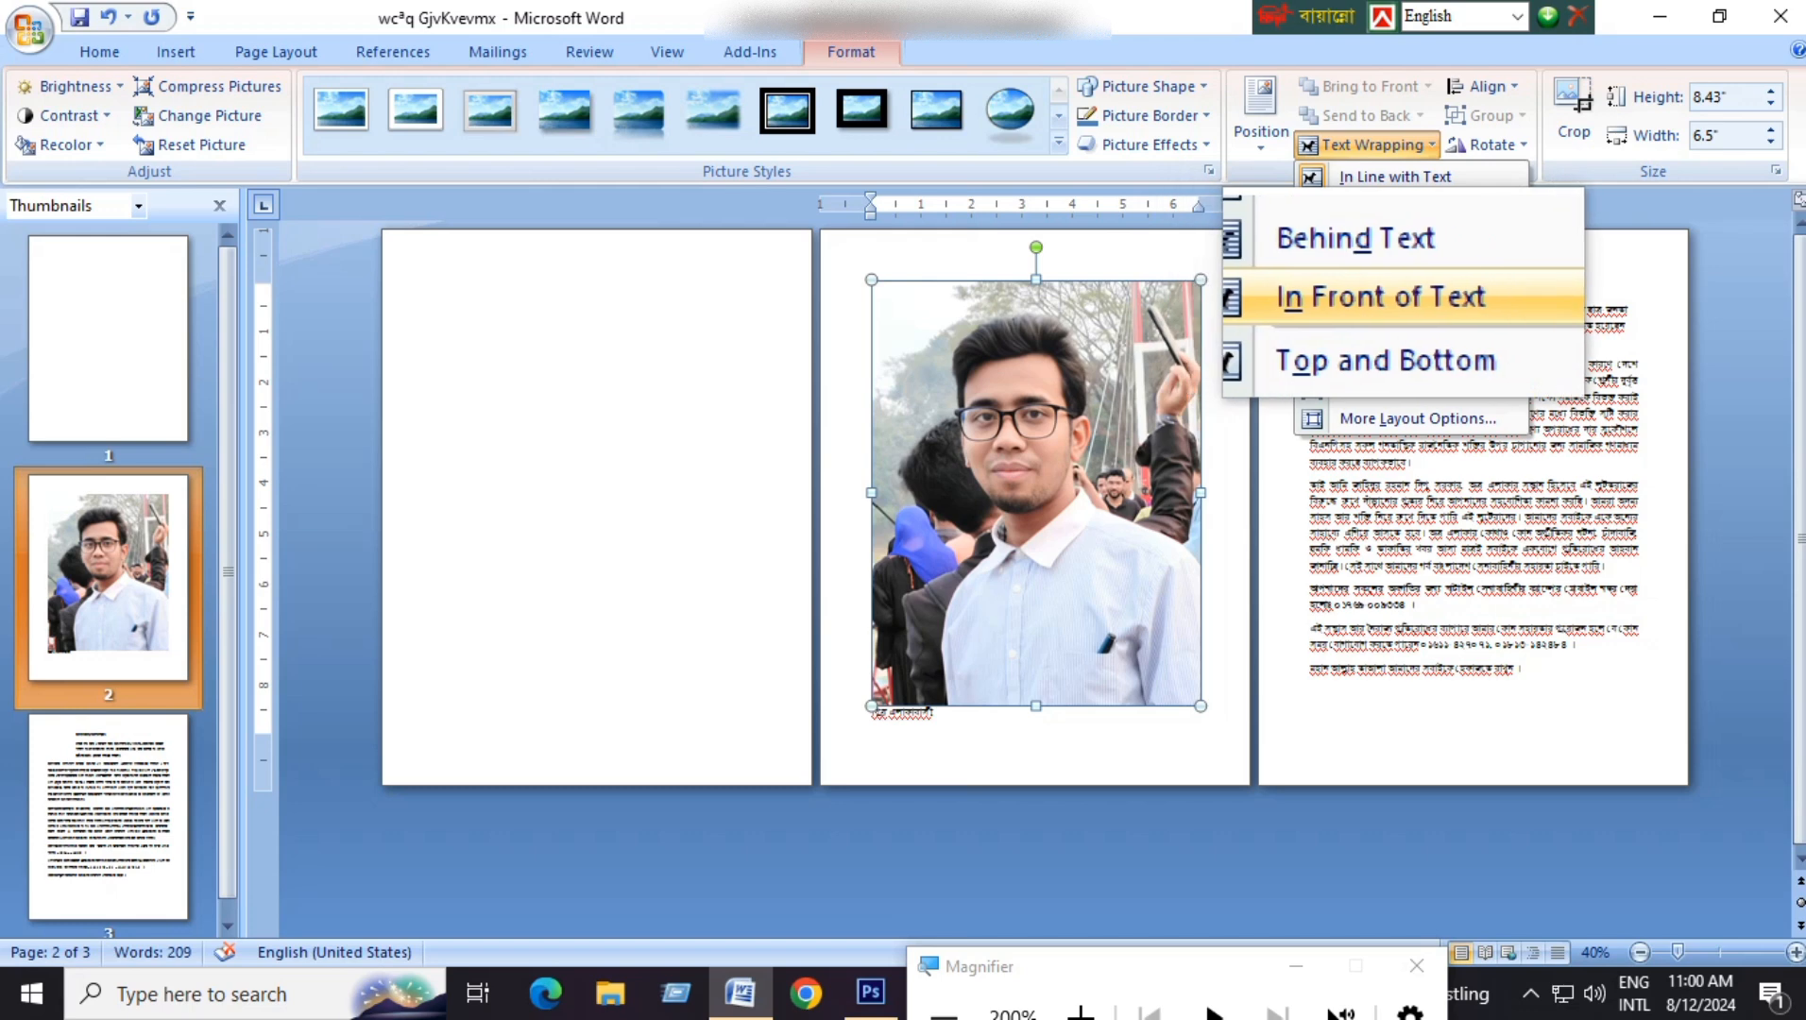
left_click(1403, 296)
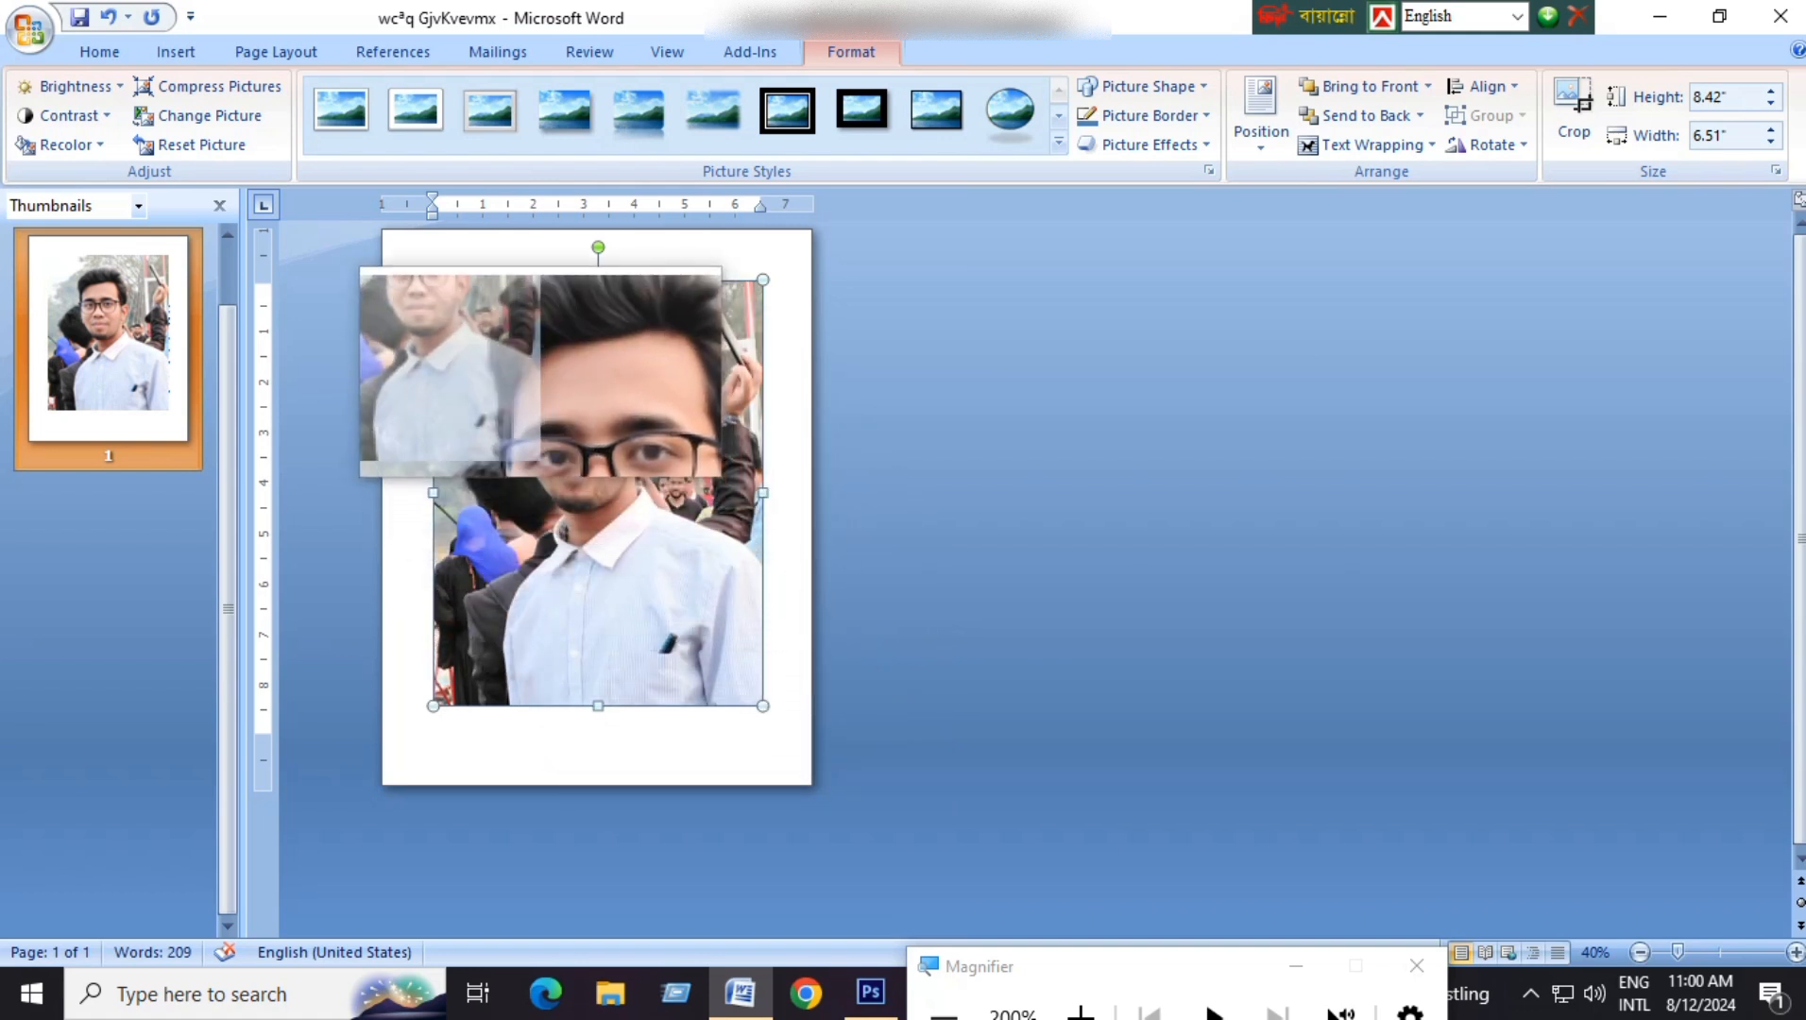
Step: Shrink the picture to about 1.64" high by 1.26" wide and place it in the blank space beside the greeting
left_click_drag(499, 344, 455, 321)
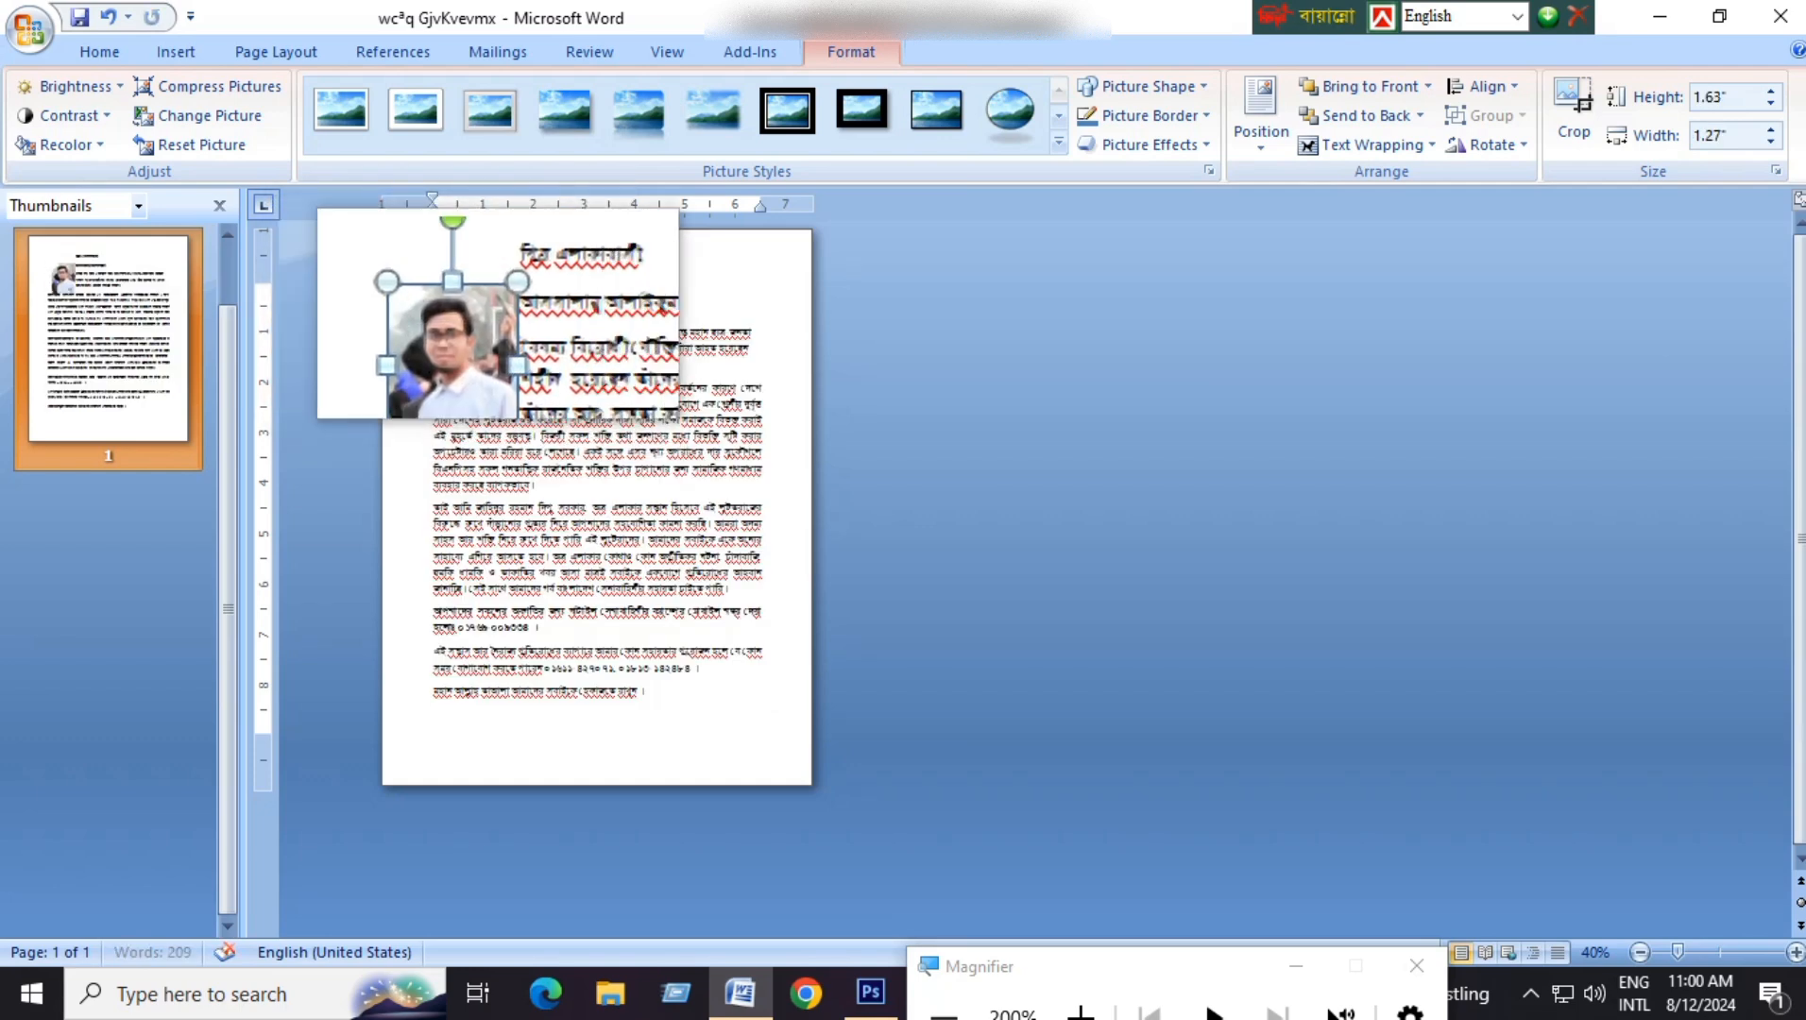
scroll(511, 580, "up", 8)
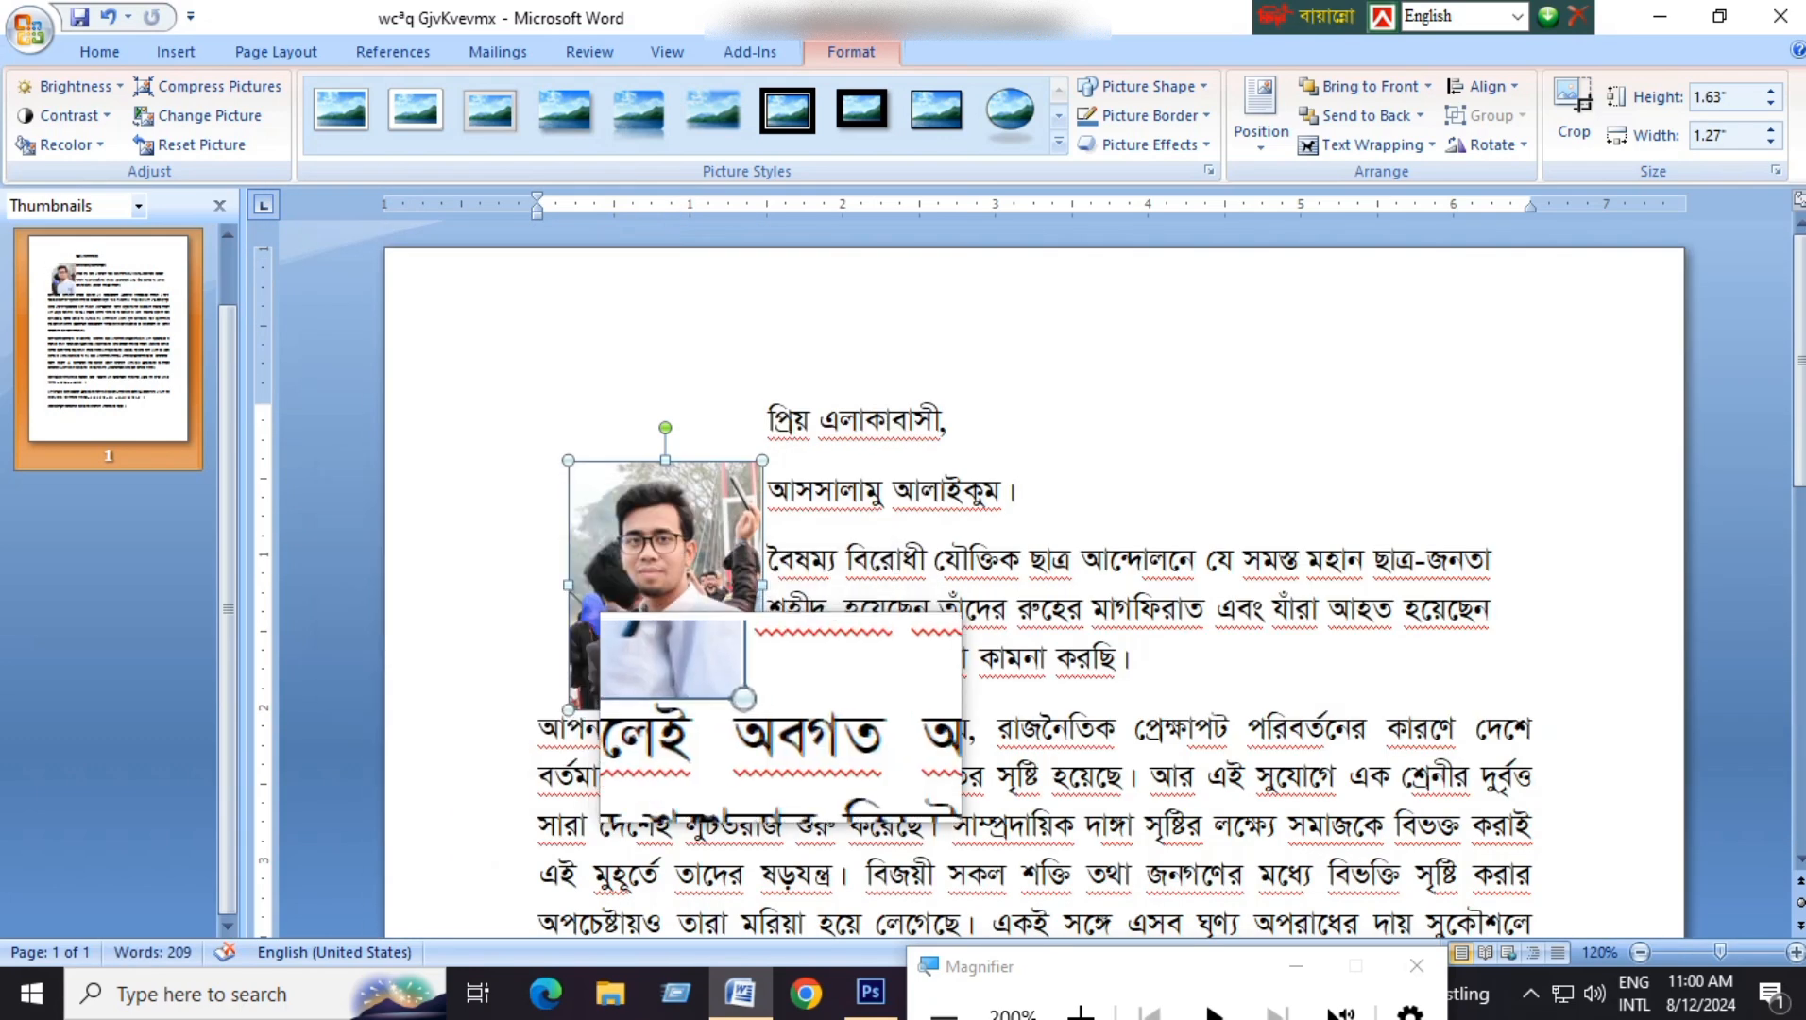
left_click_drag(685, 530, 701, 536)
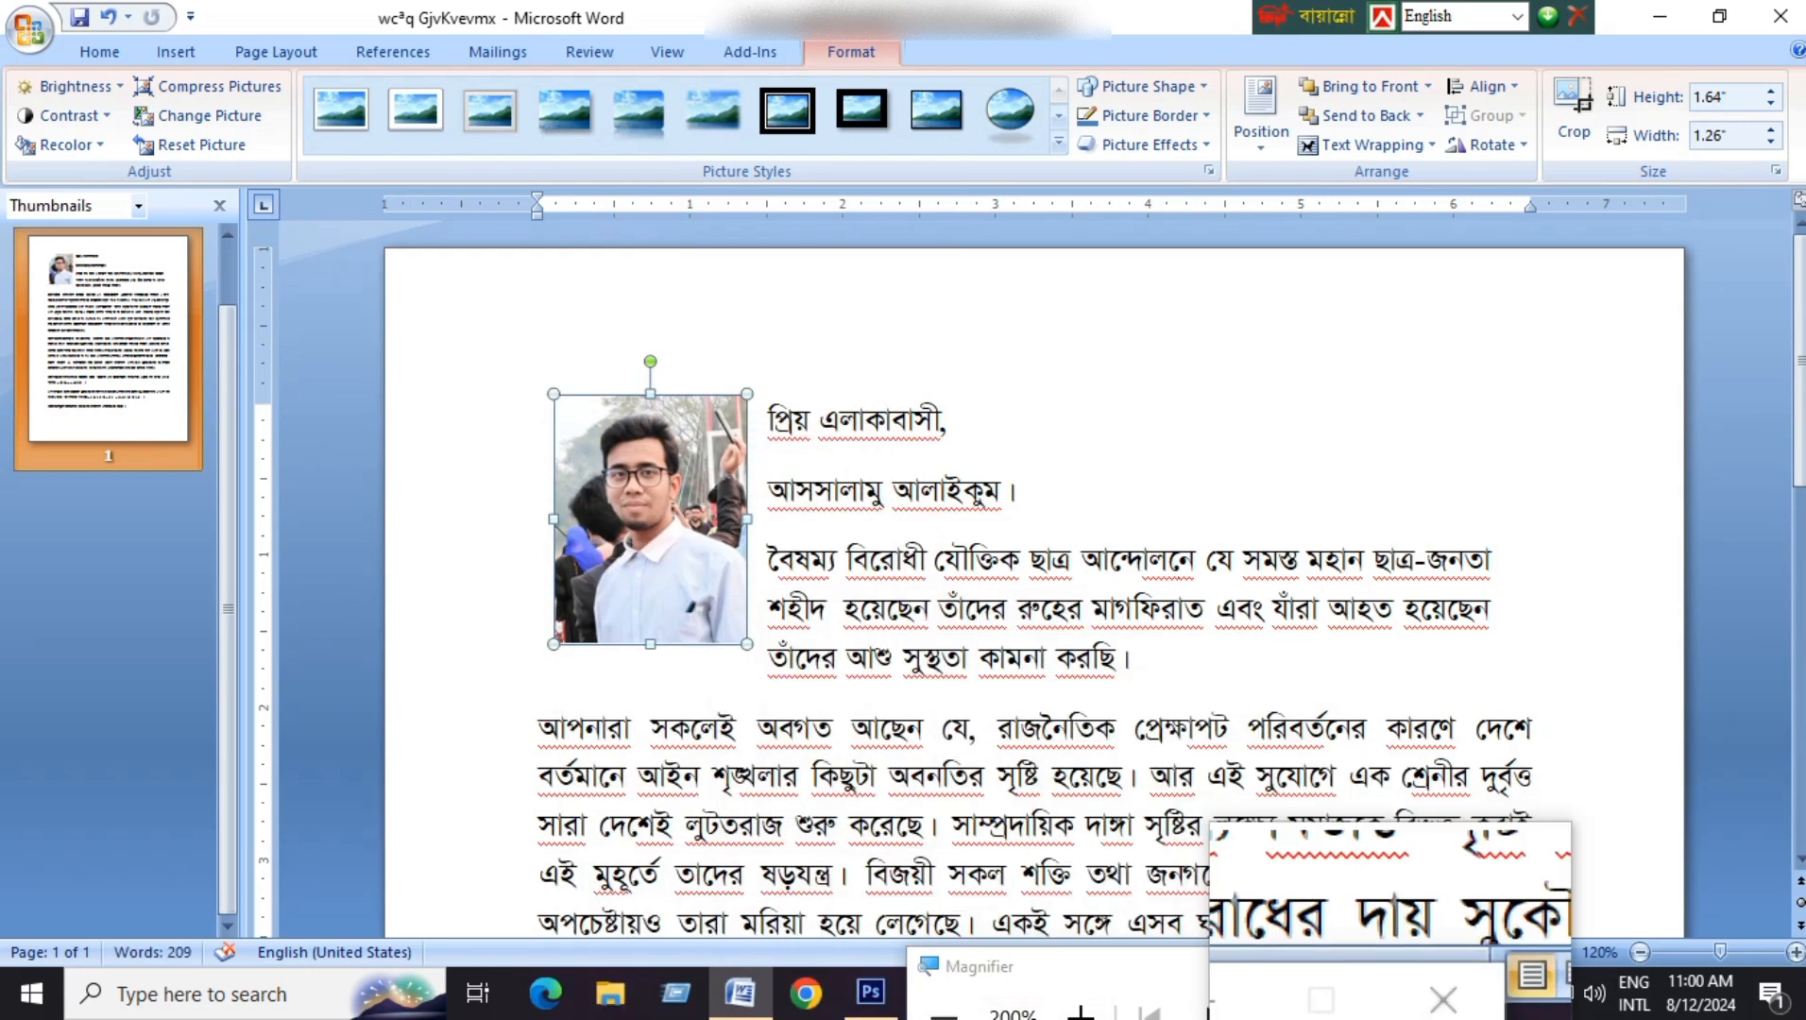
Step: Close the Magnifier, move the picture down slightly and enlarge it to about 1.89" high by 1.45" wide
left_click(1416, 965)
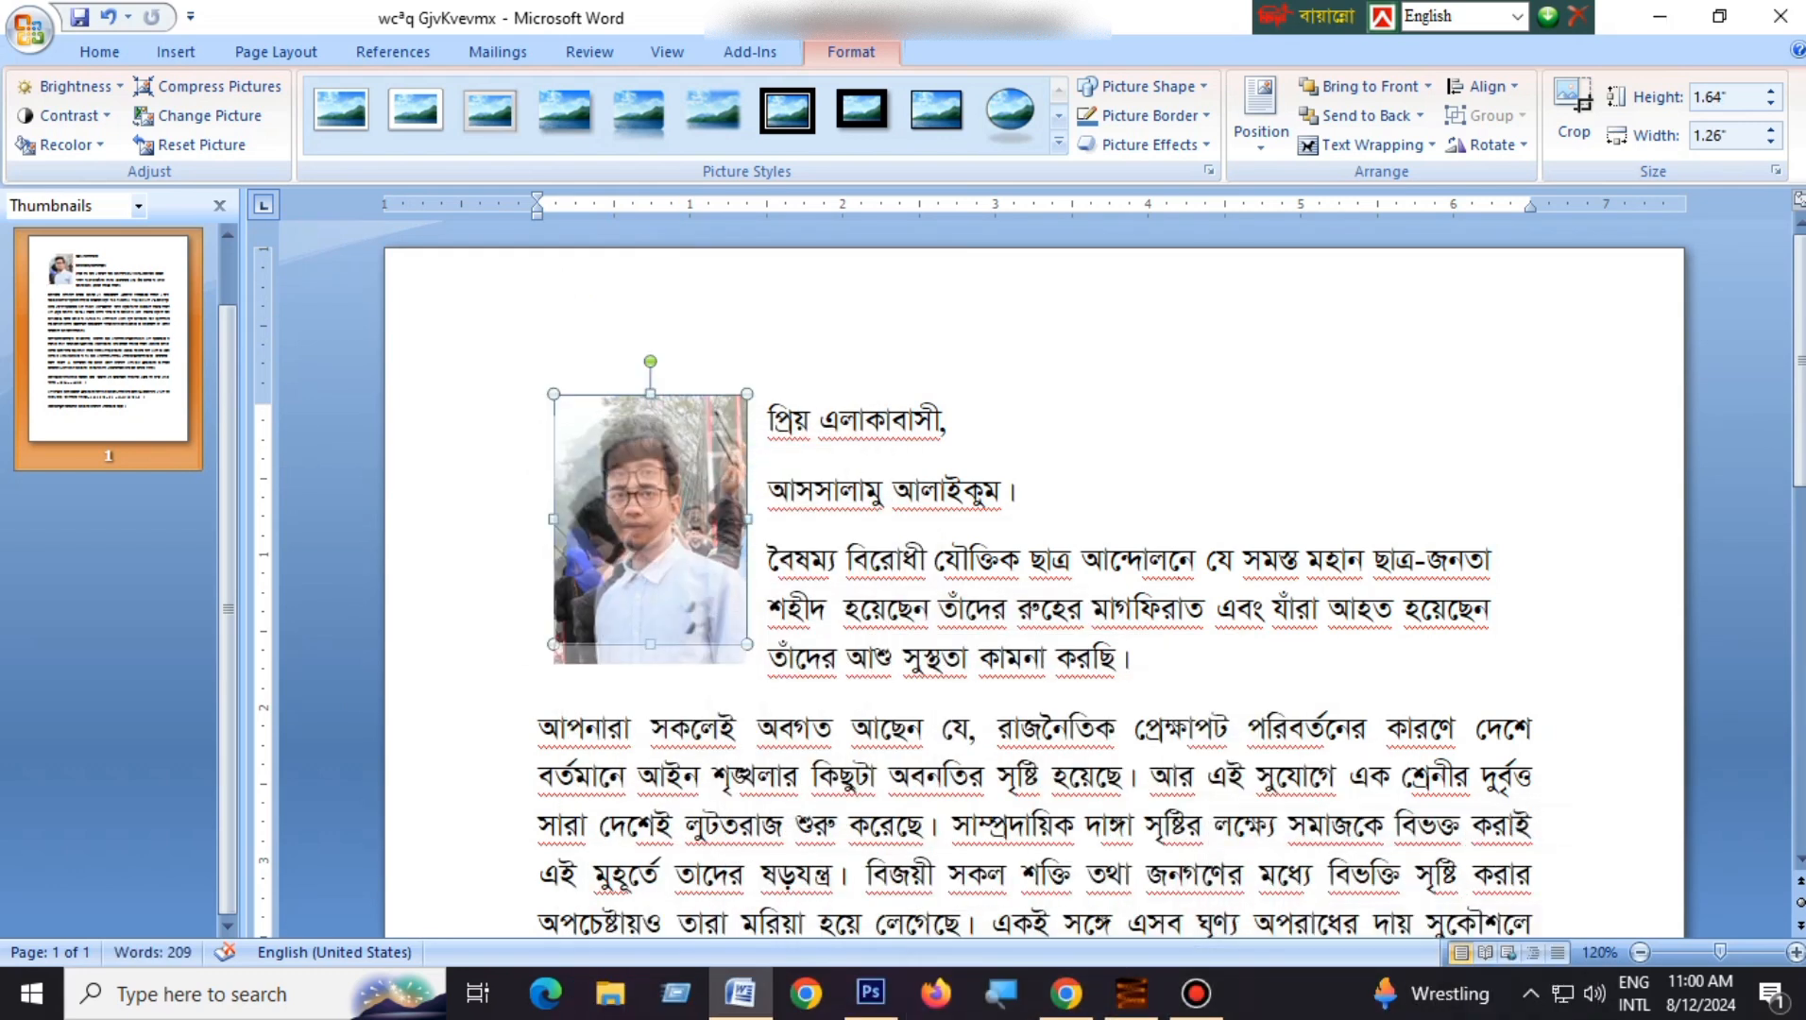
key("Down")
left_click_drag(553, 416, 538, 394)
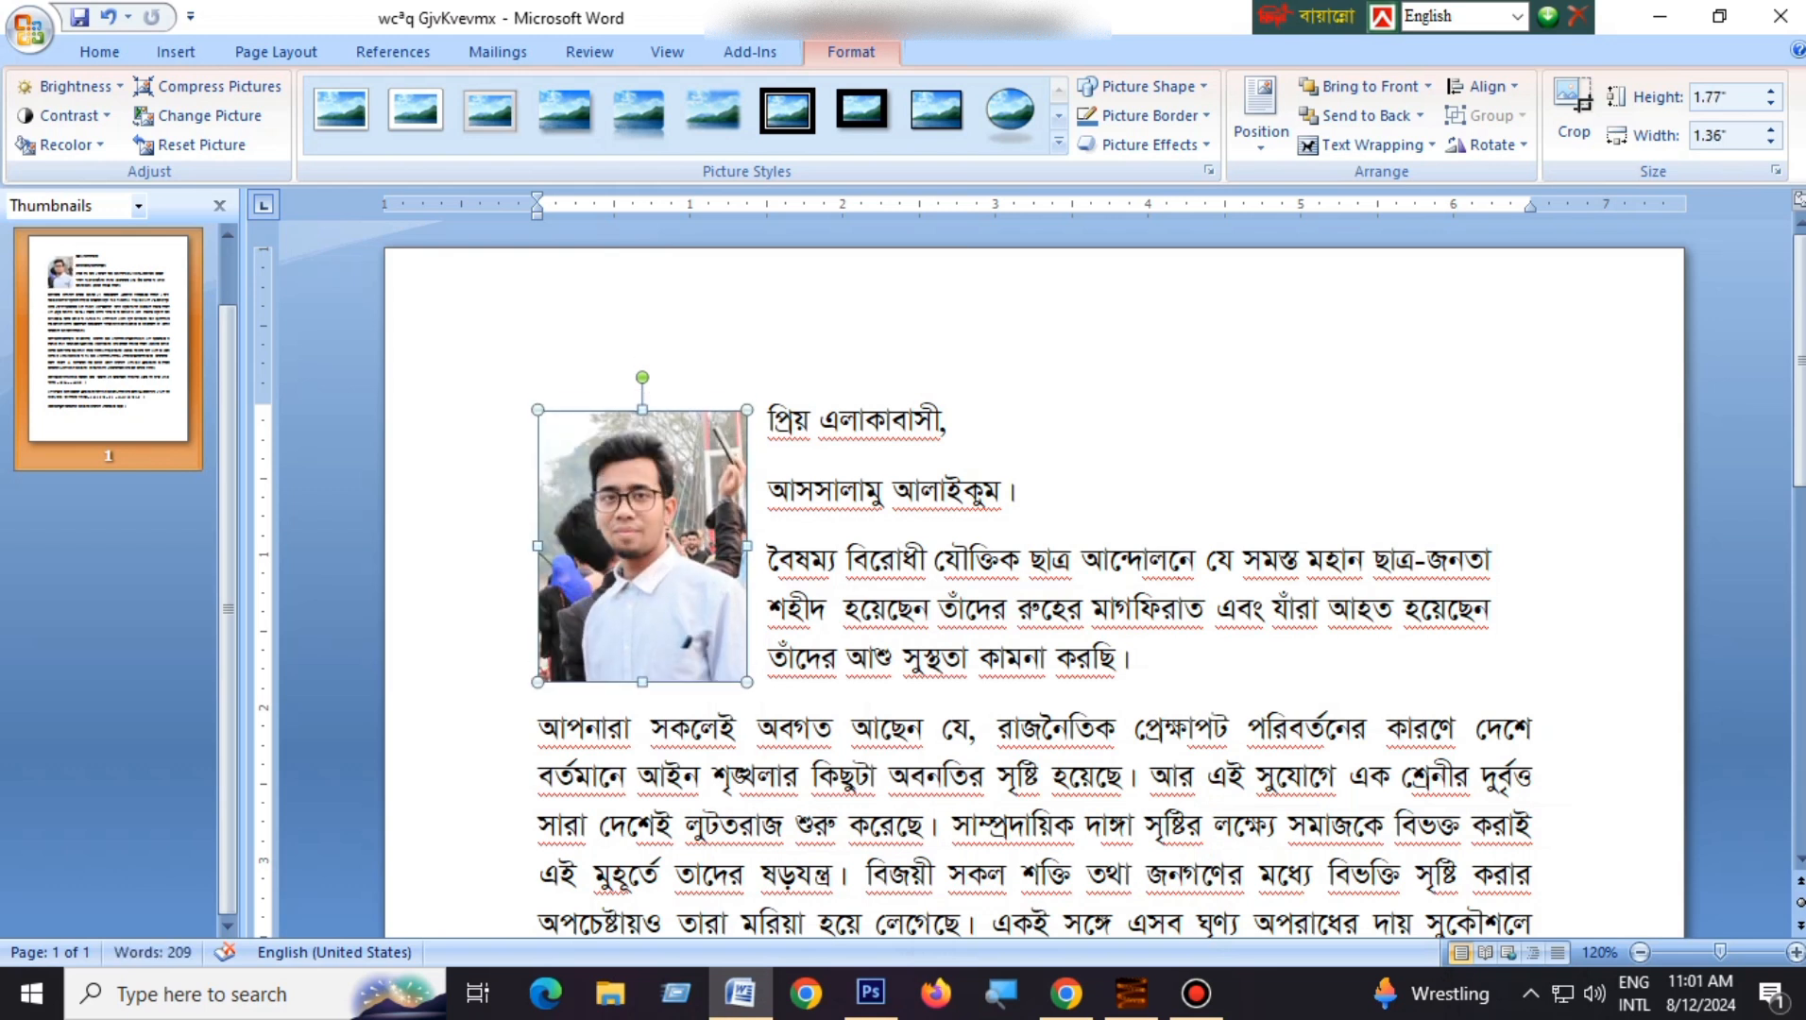
left_click_drag(537, 681, 524, 699)
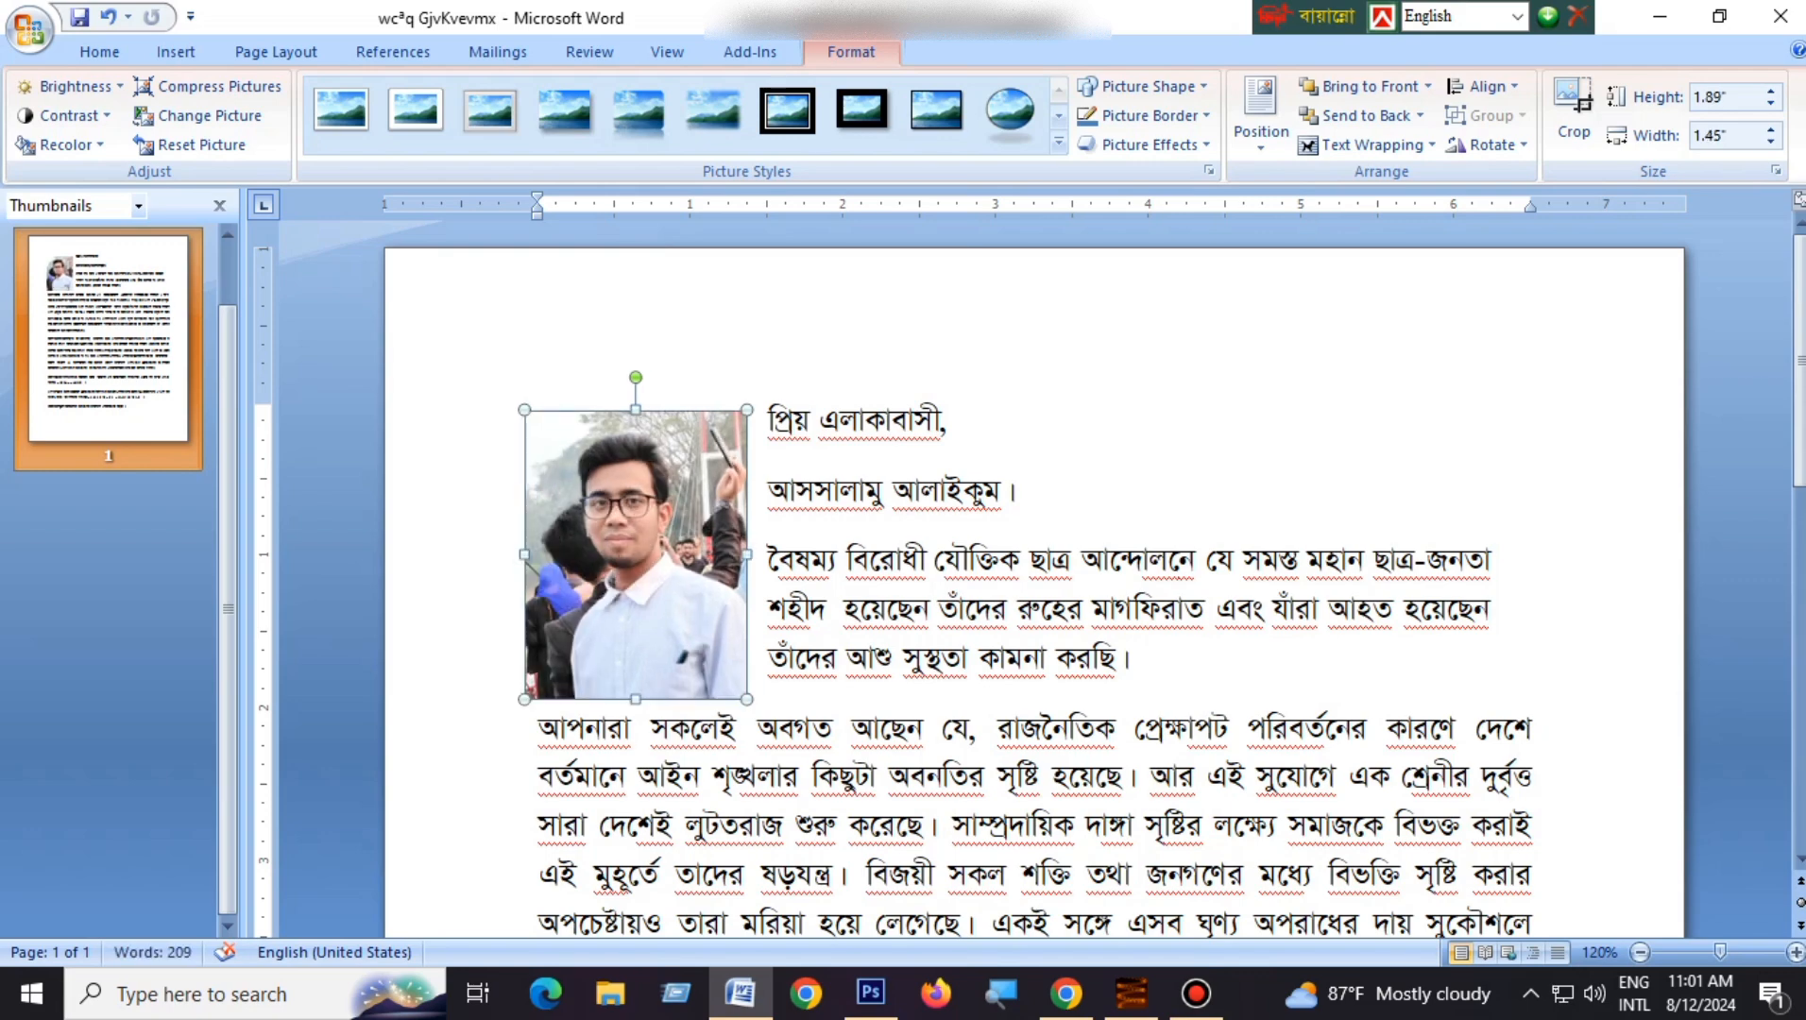
Step: Check the picture's placement against the letter text and nudge the picture slightly upward
left_click(1008, 658)
scroll(1008, 658, "down", 3)
scroll(1008, 658, "up", 3)
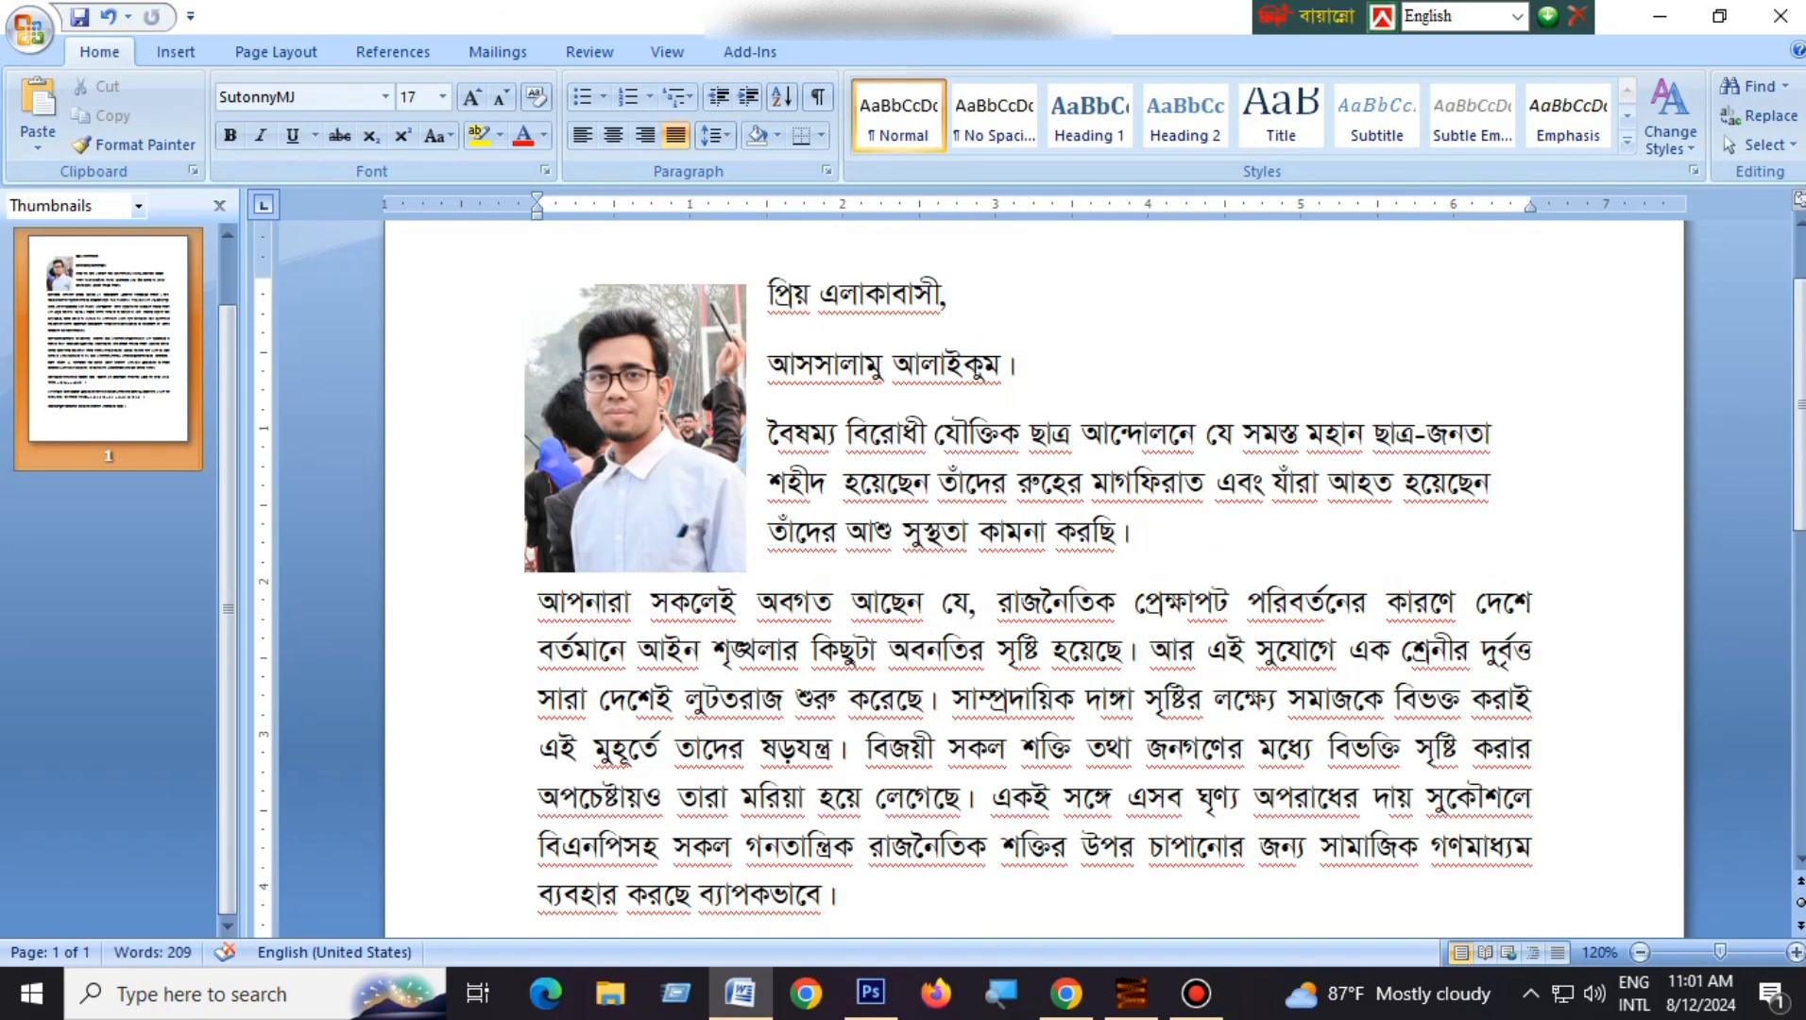
scroll(1008, 658, "down", 2)
left_click(1031, 445)
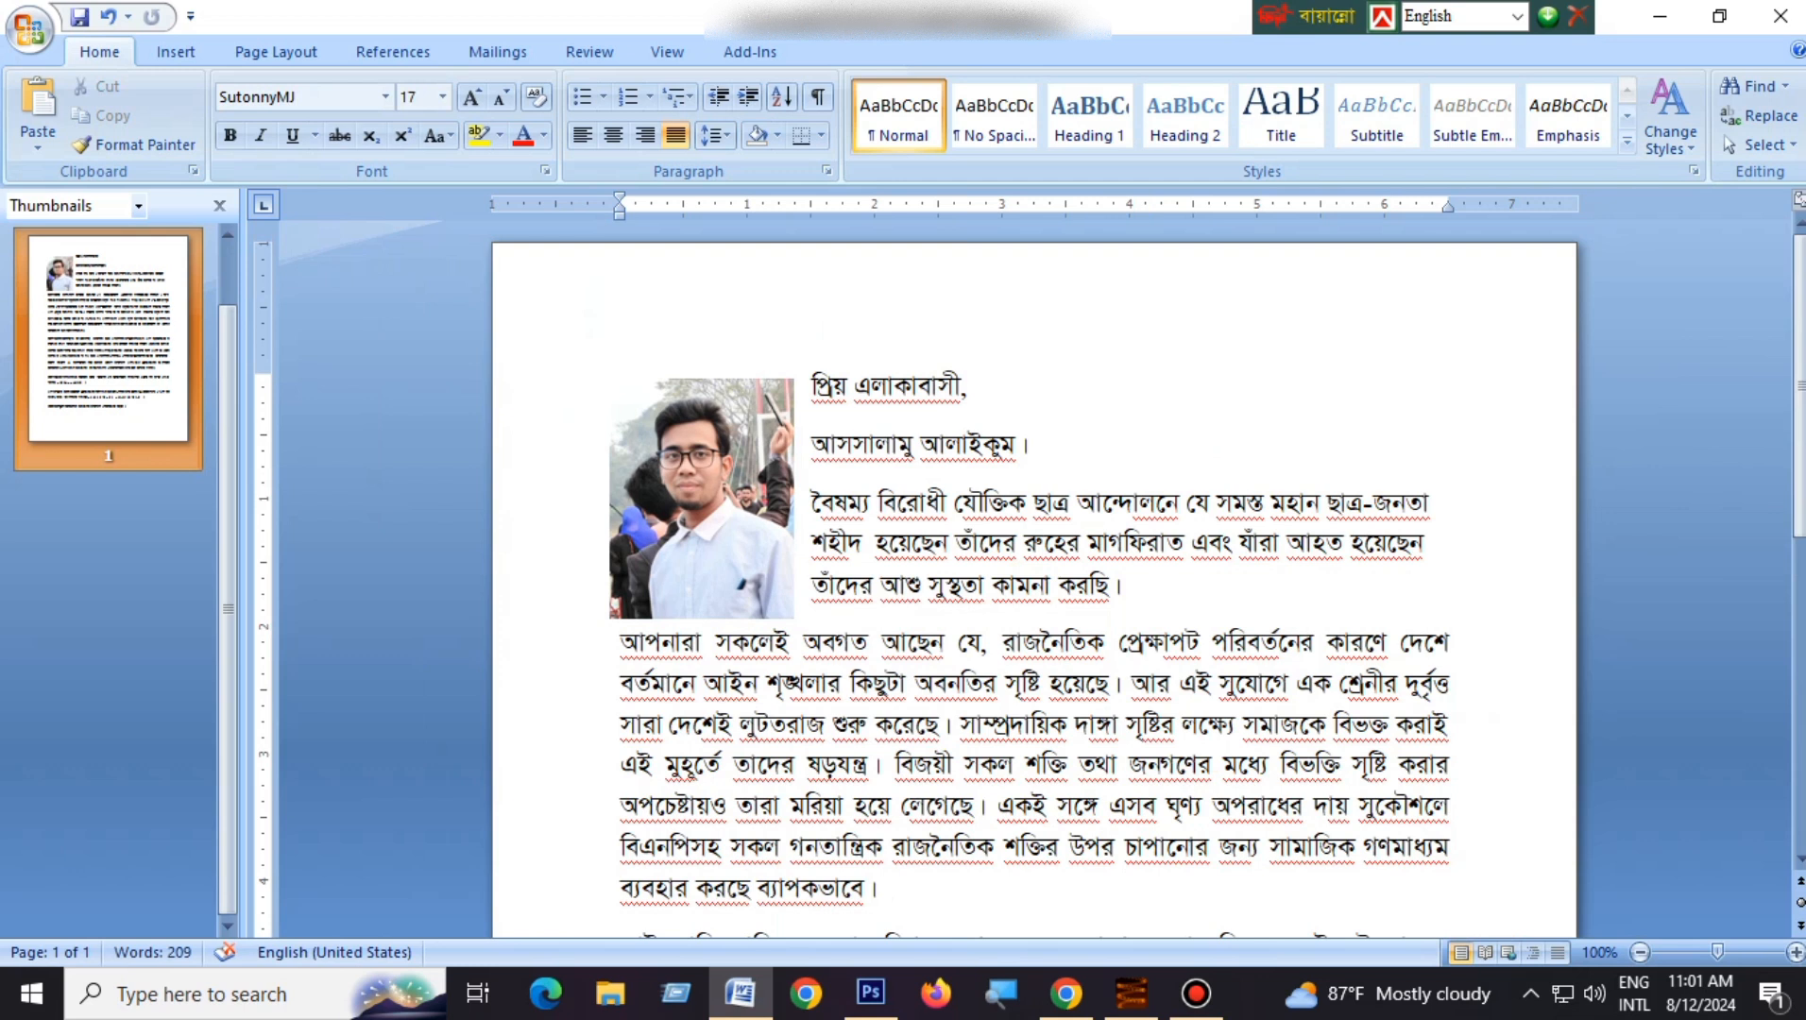
left_click(701, 498)
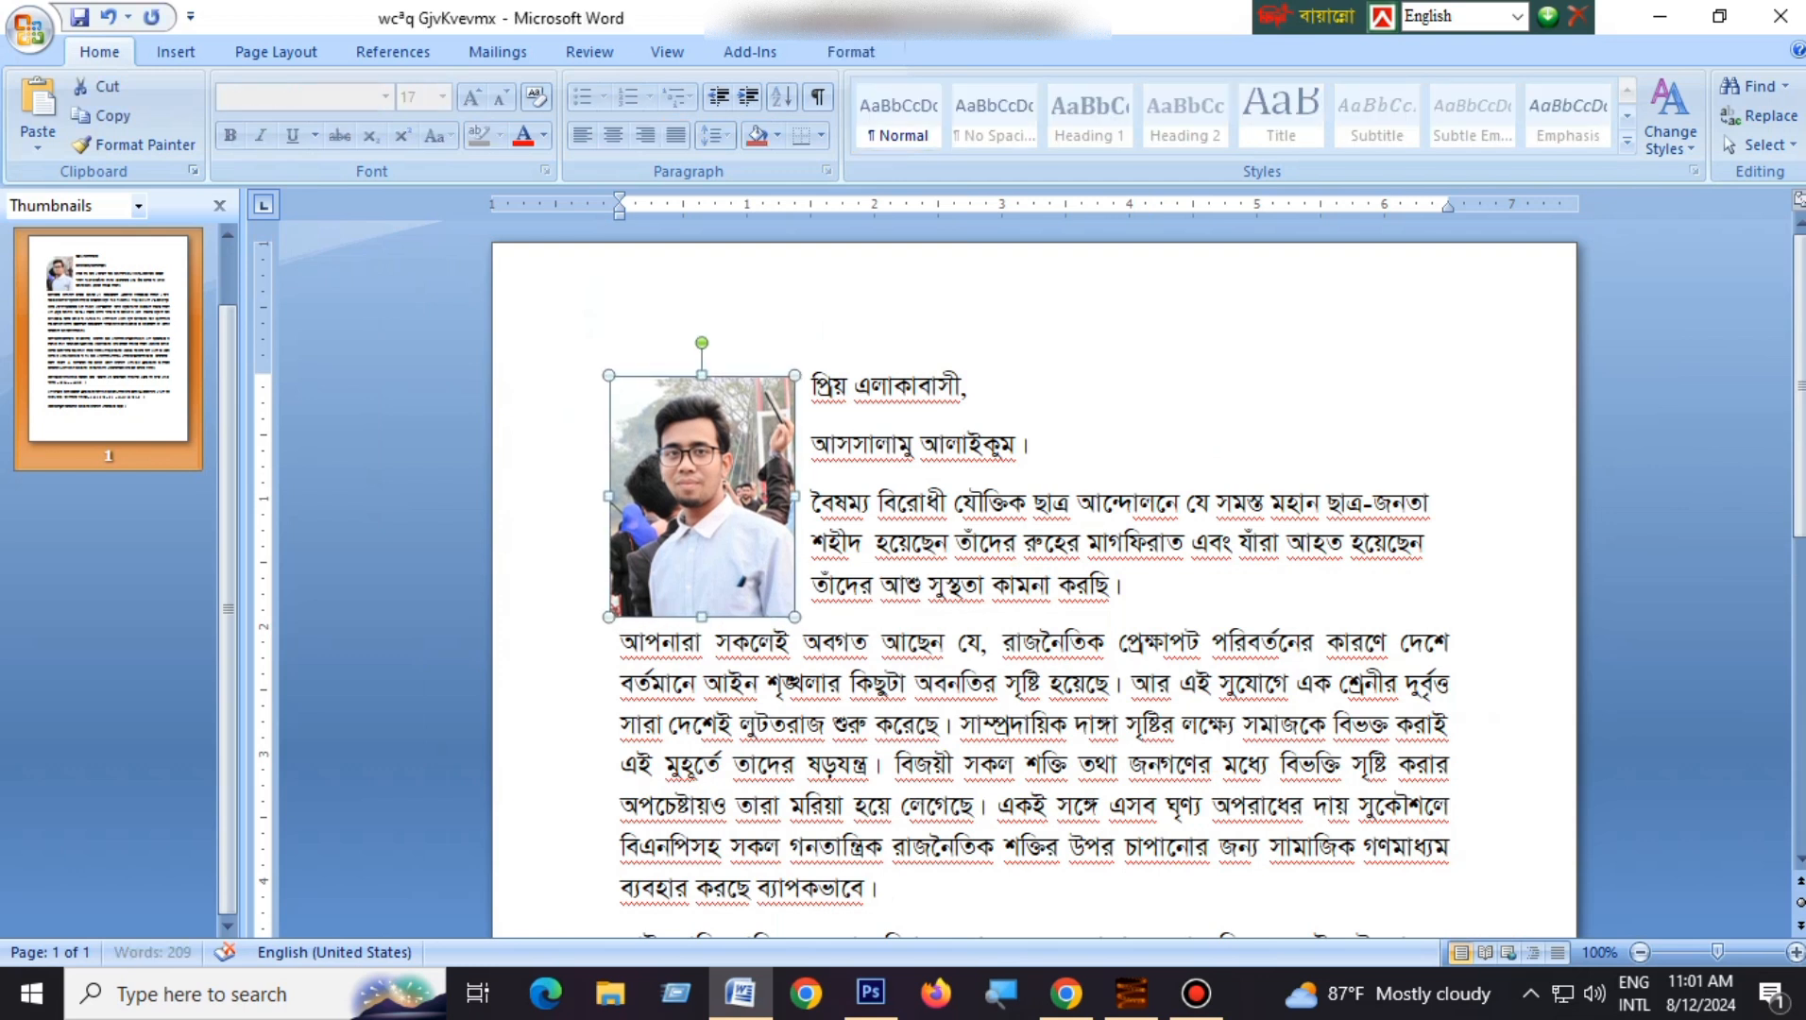
left_click(984, 506)
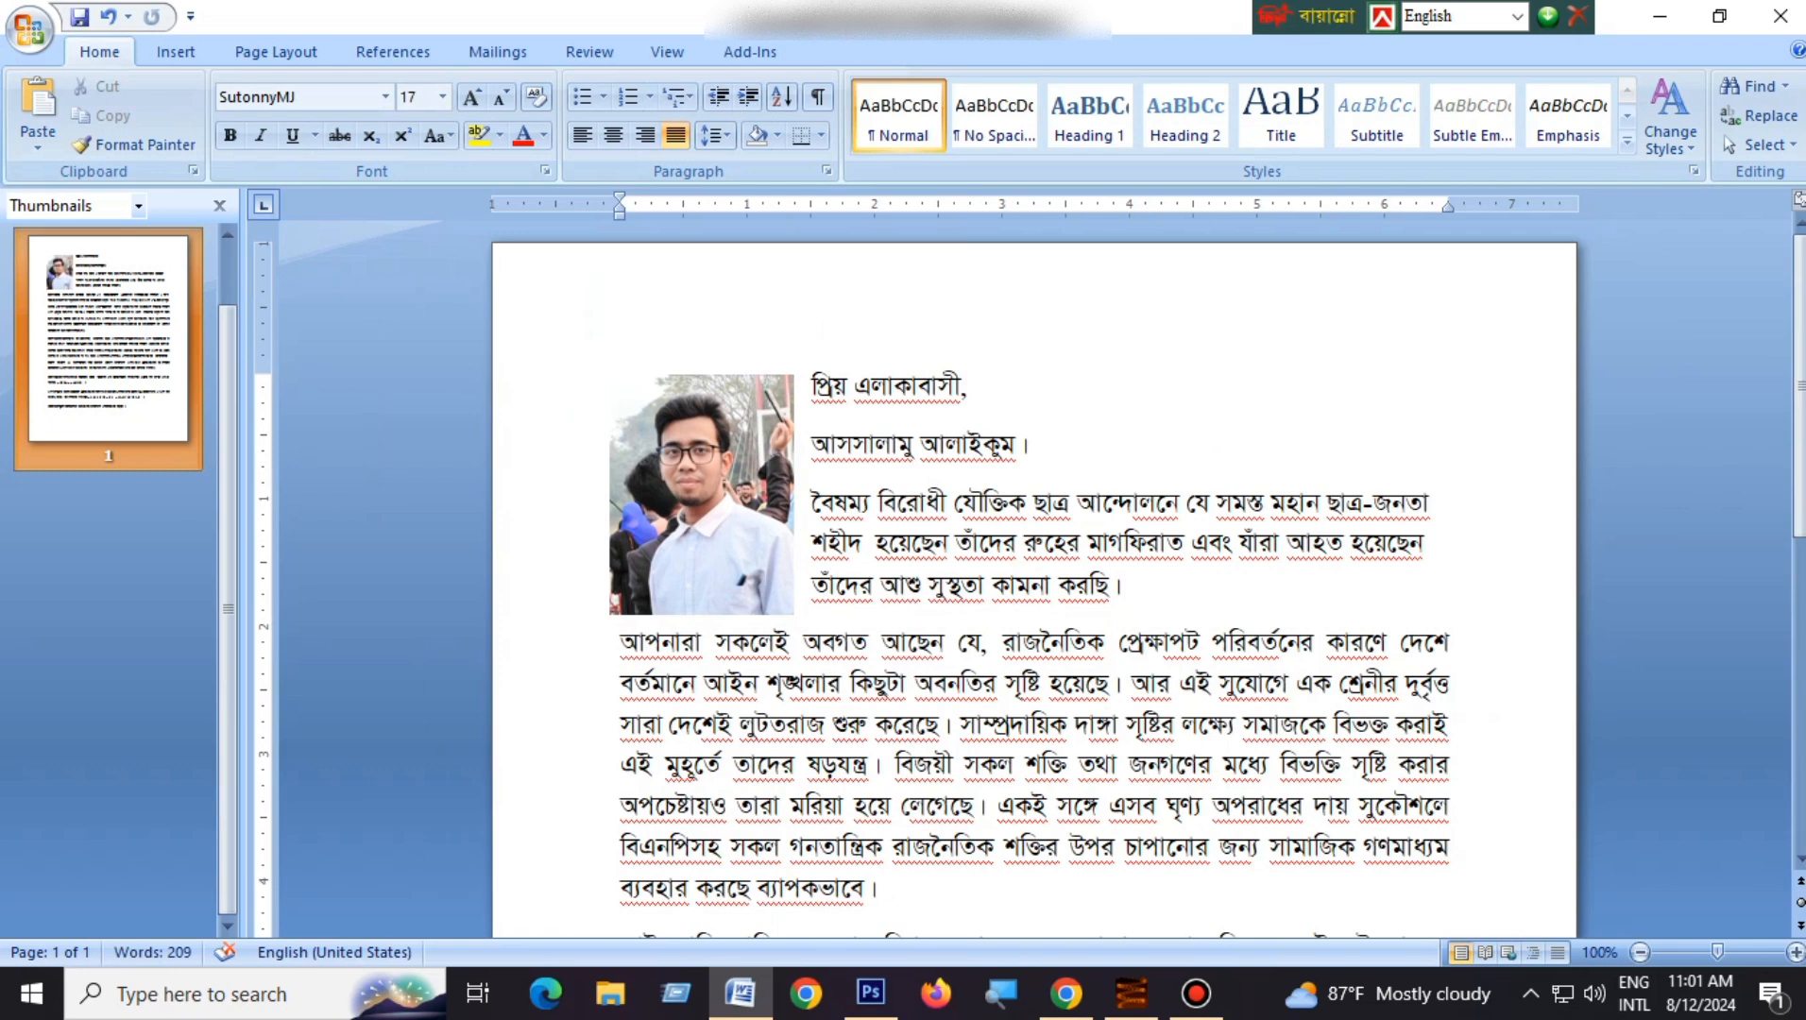
Step: Copy the picture into the middle of the letter and enlarge the copy to about 4.03" high by 3.09" wide
scroll(983, 506, "down", 2)
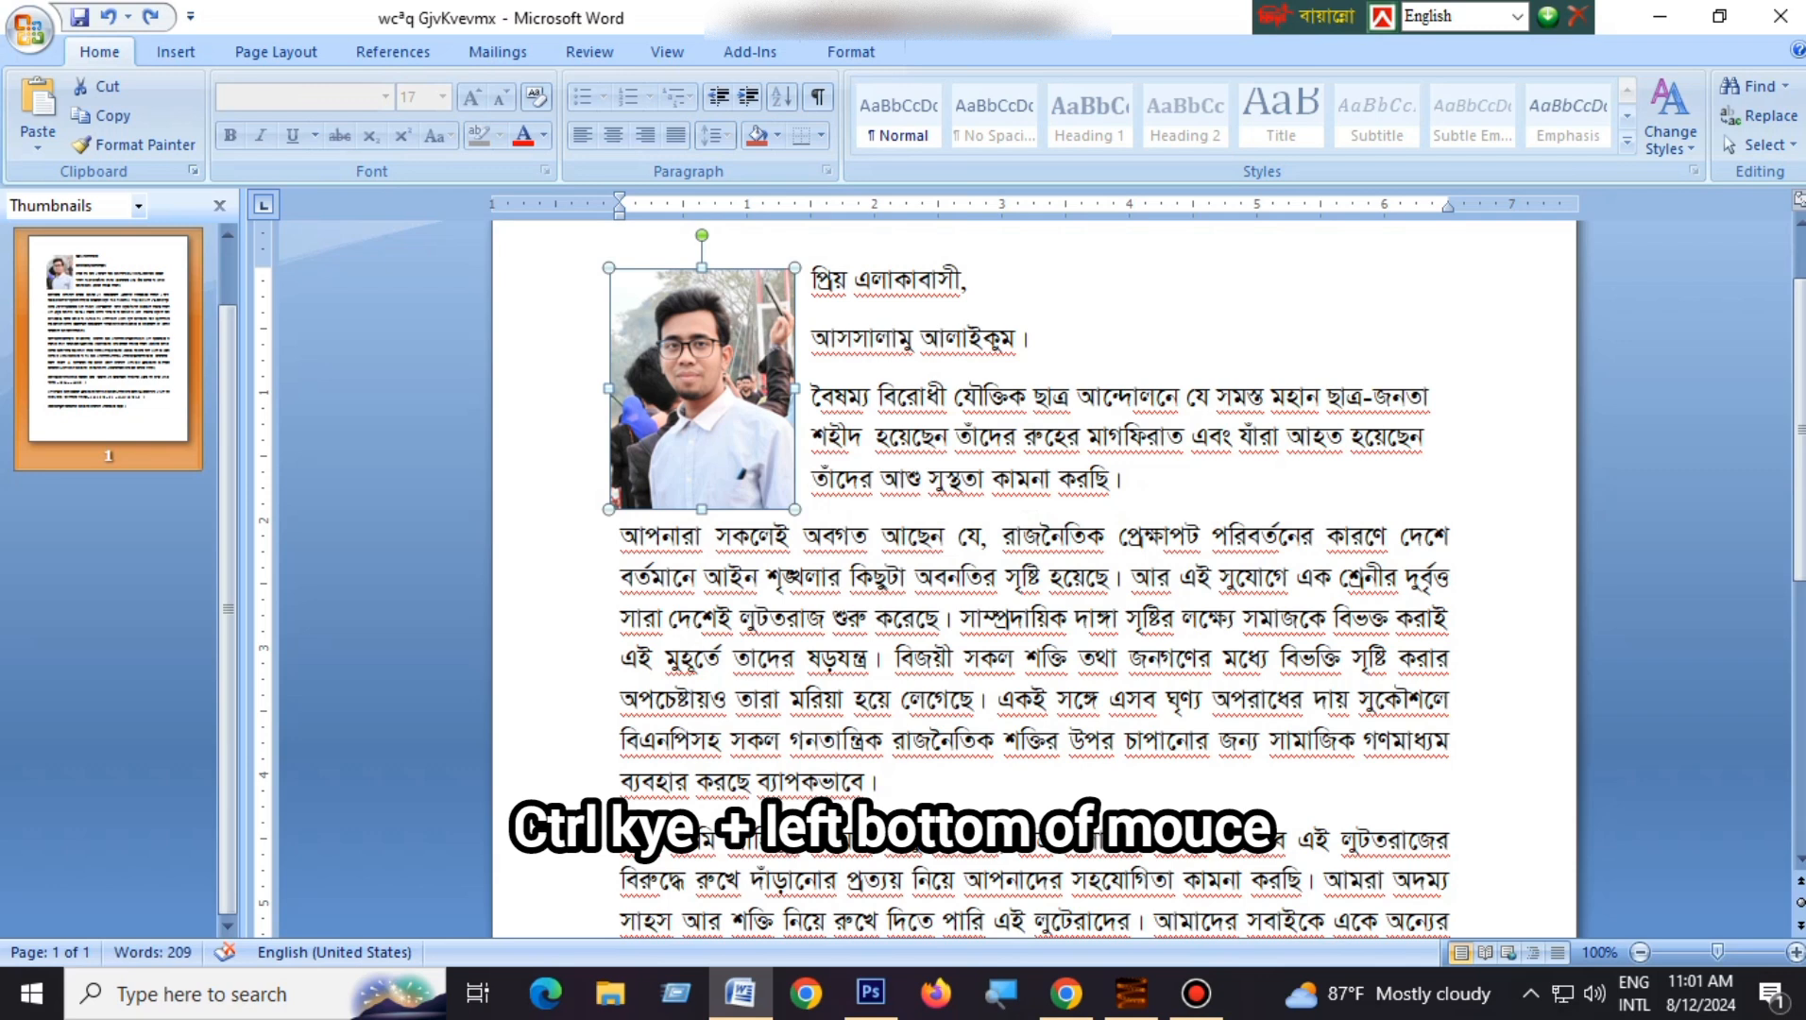
left_click_drag(702, 388, 1032, 453)
left_click_drag(1124, 574, 1018, 747)
scroll(1030, 671, "down", 3)
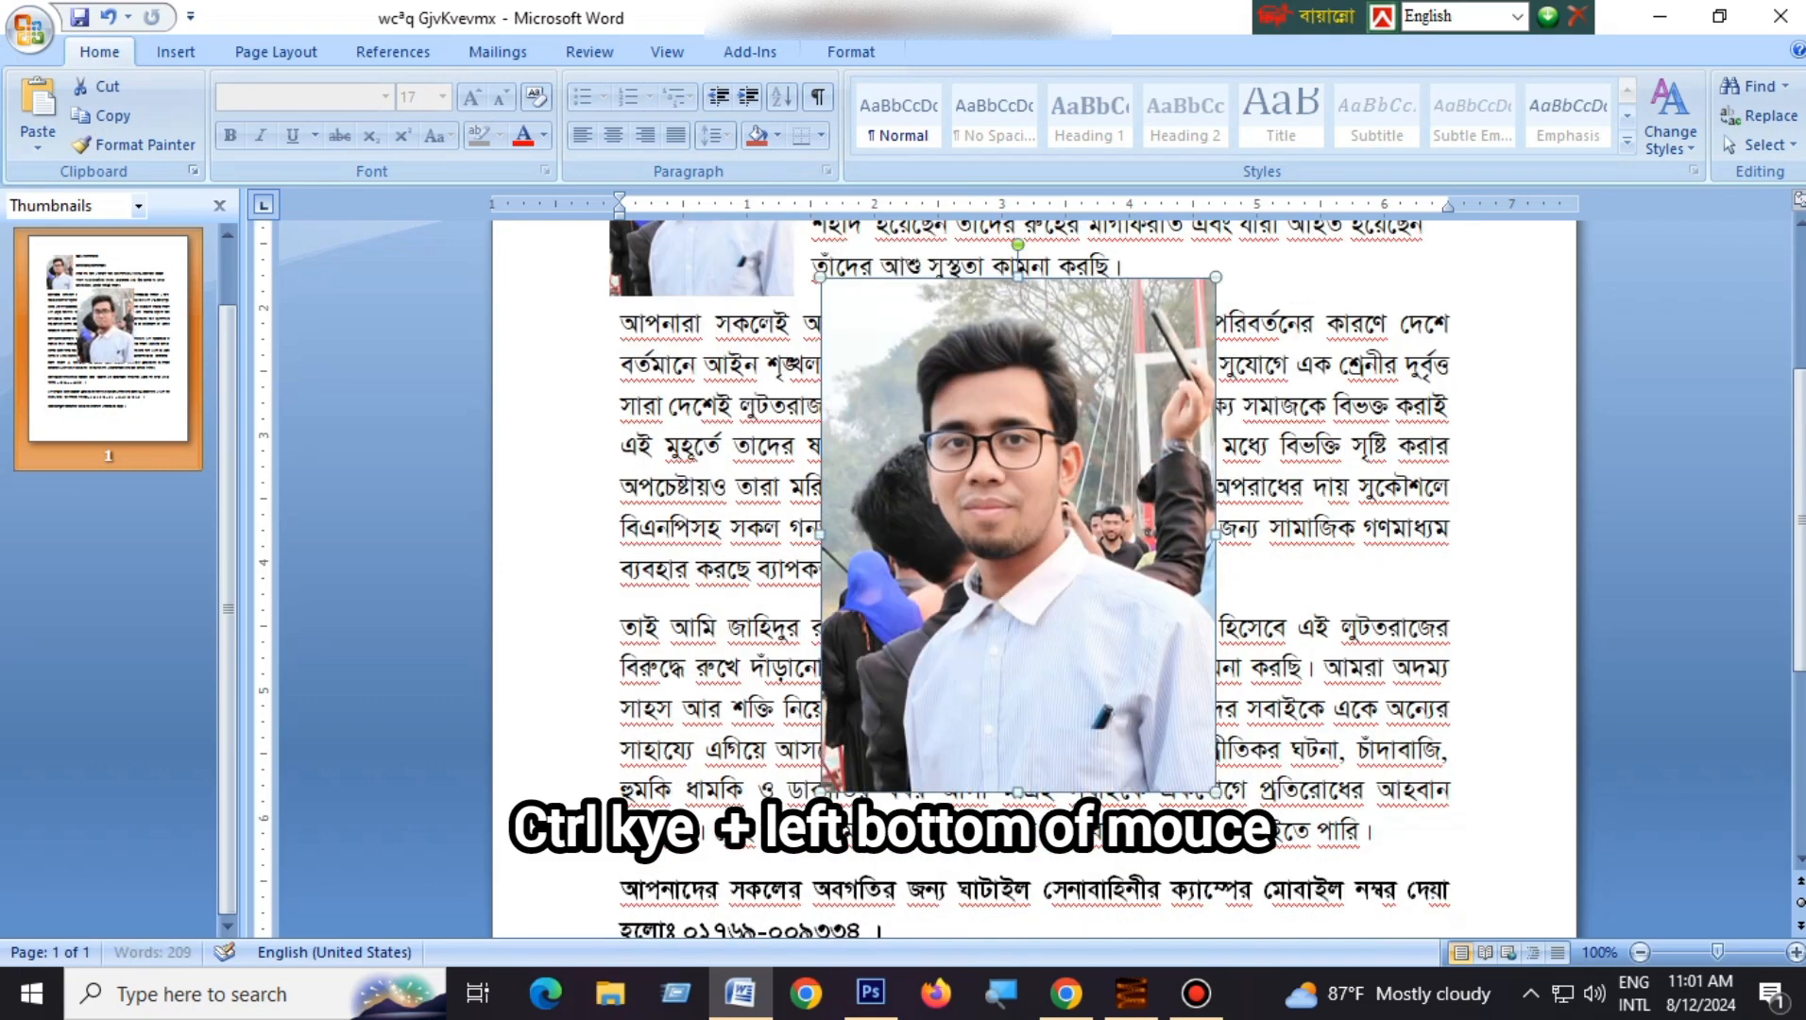
scroll(1018, 747, "up", 1)
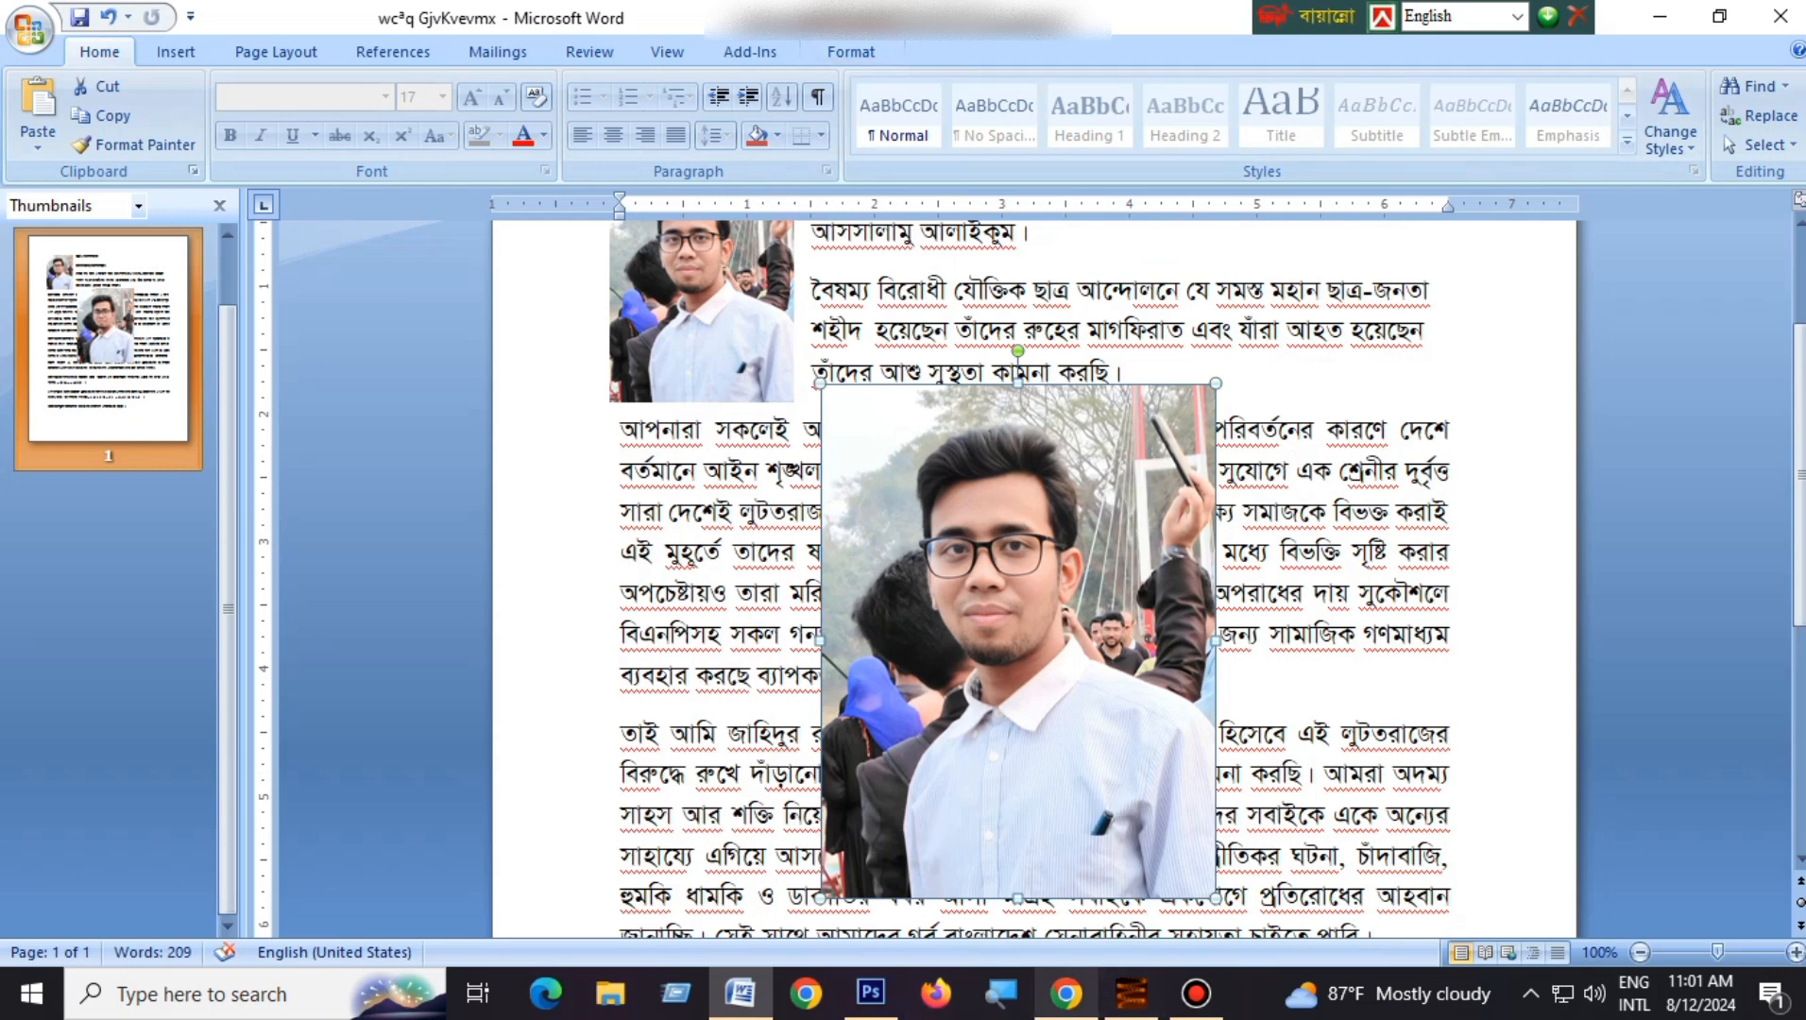
Step: Turn on the Magnifier and set the enlarged picture copy's text wrapping to Behind Text
key("super+plus")
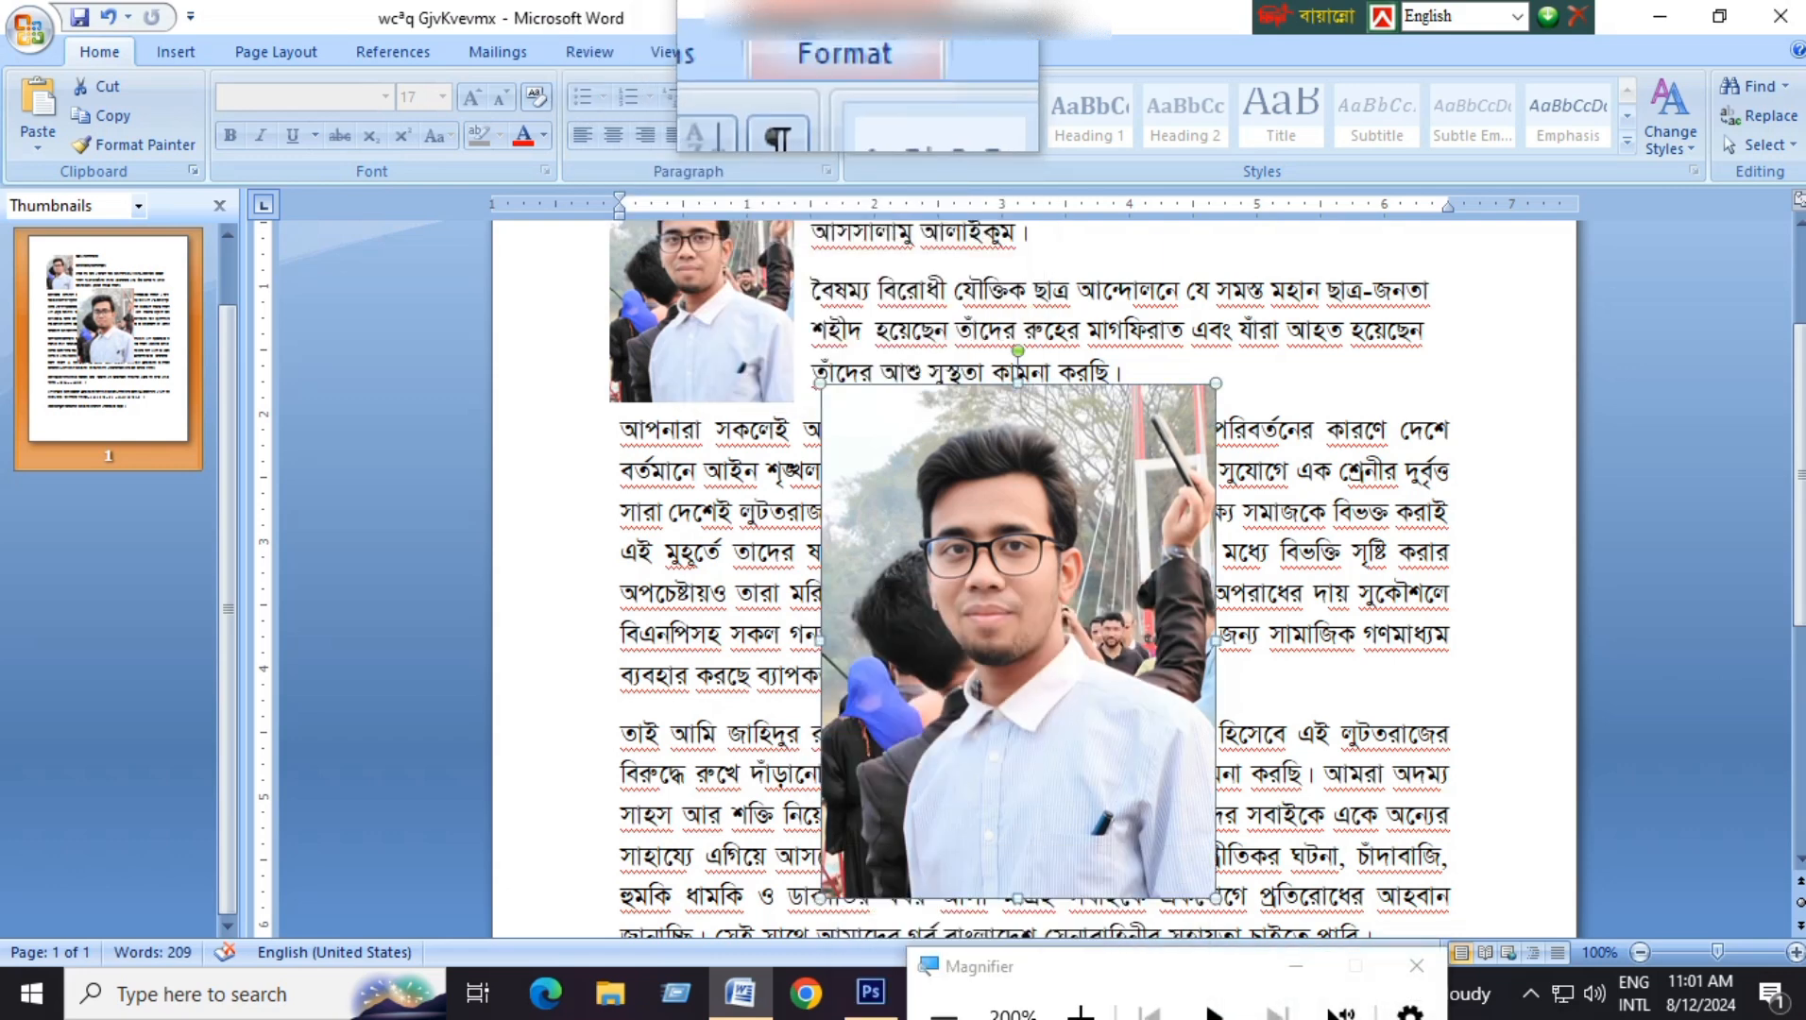
left_click(850, 52)
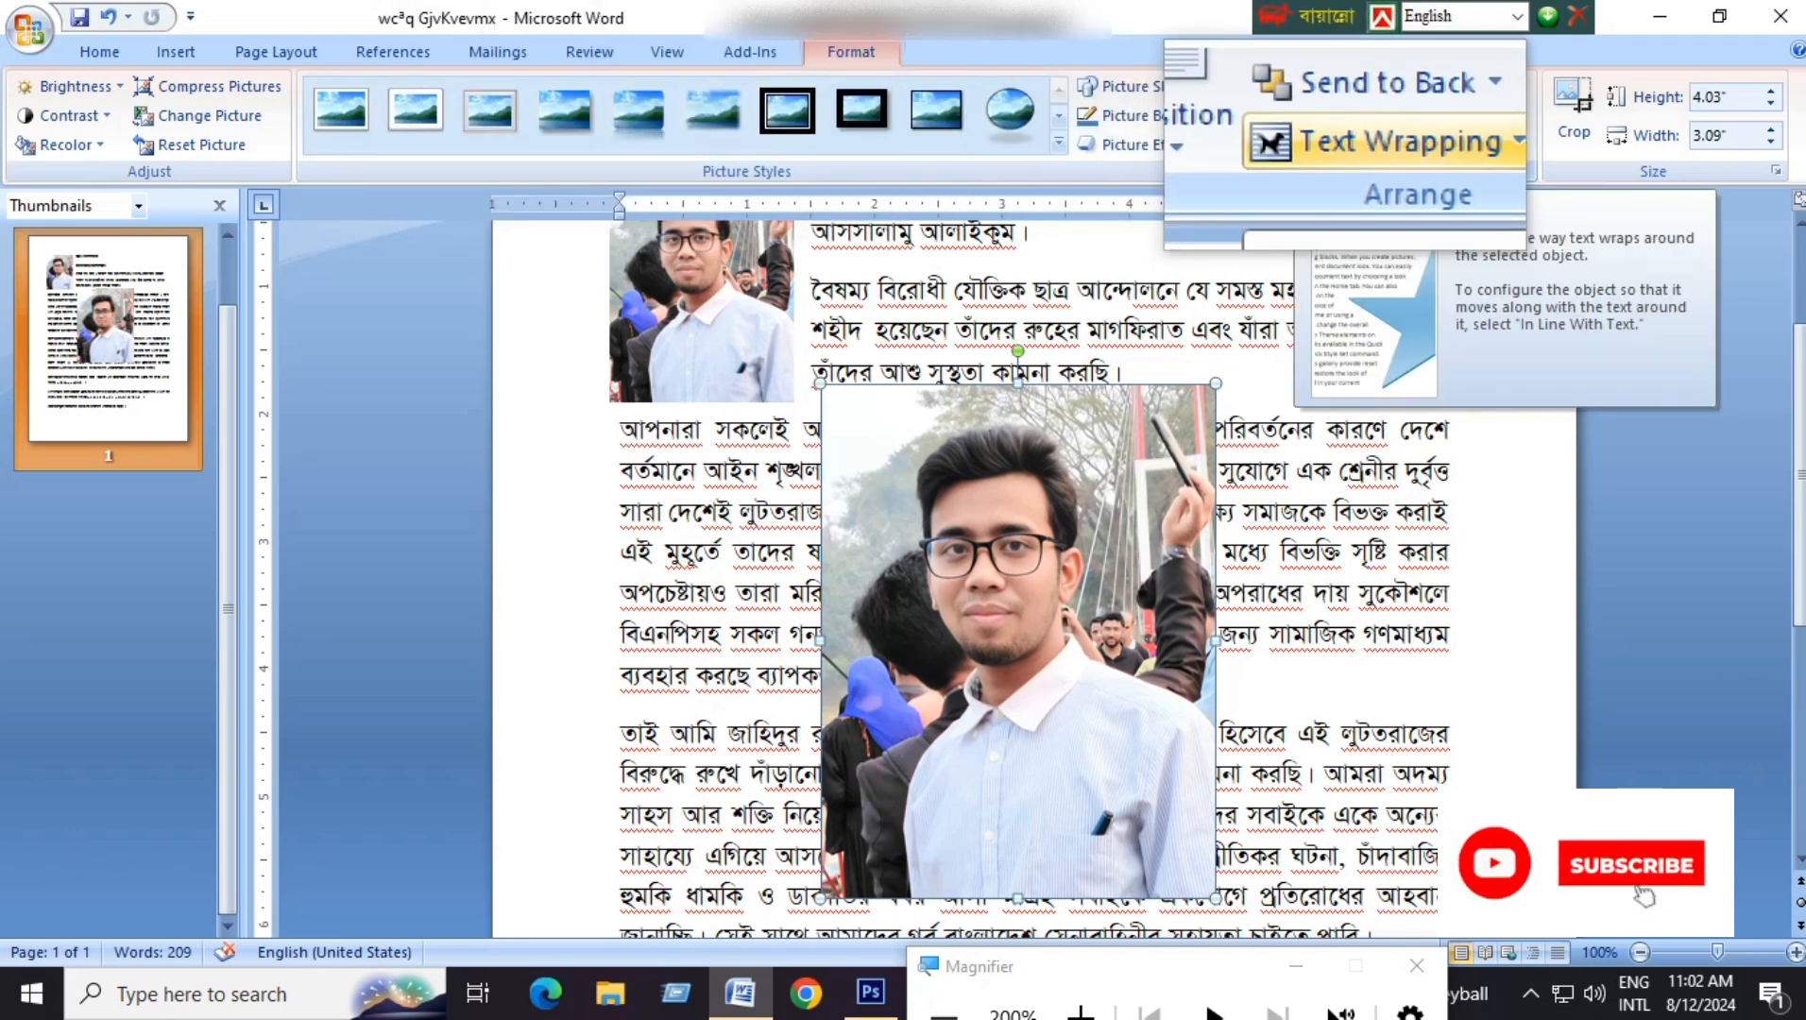
left_click(1346, 144)
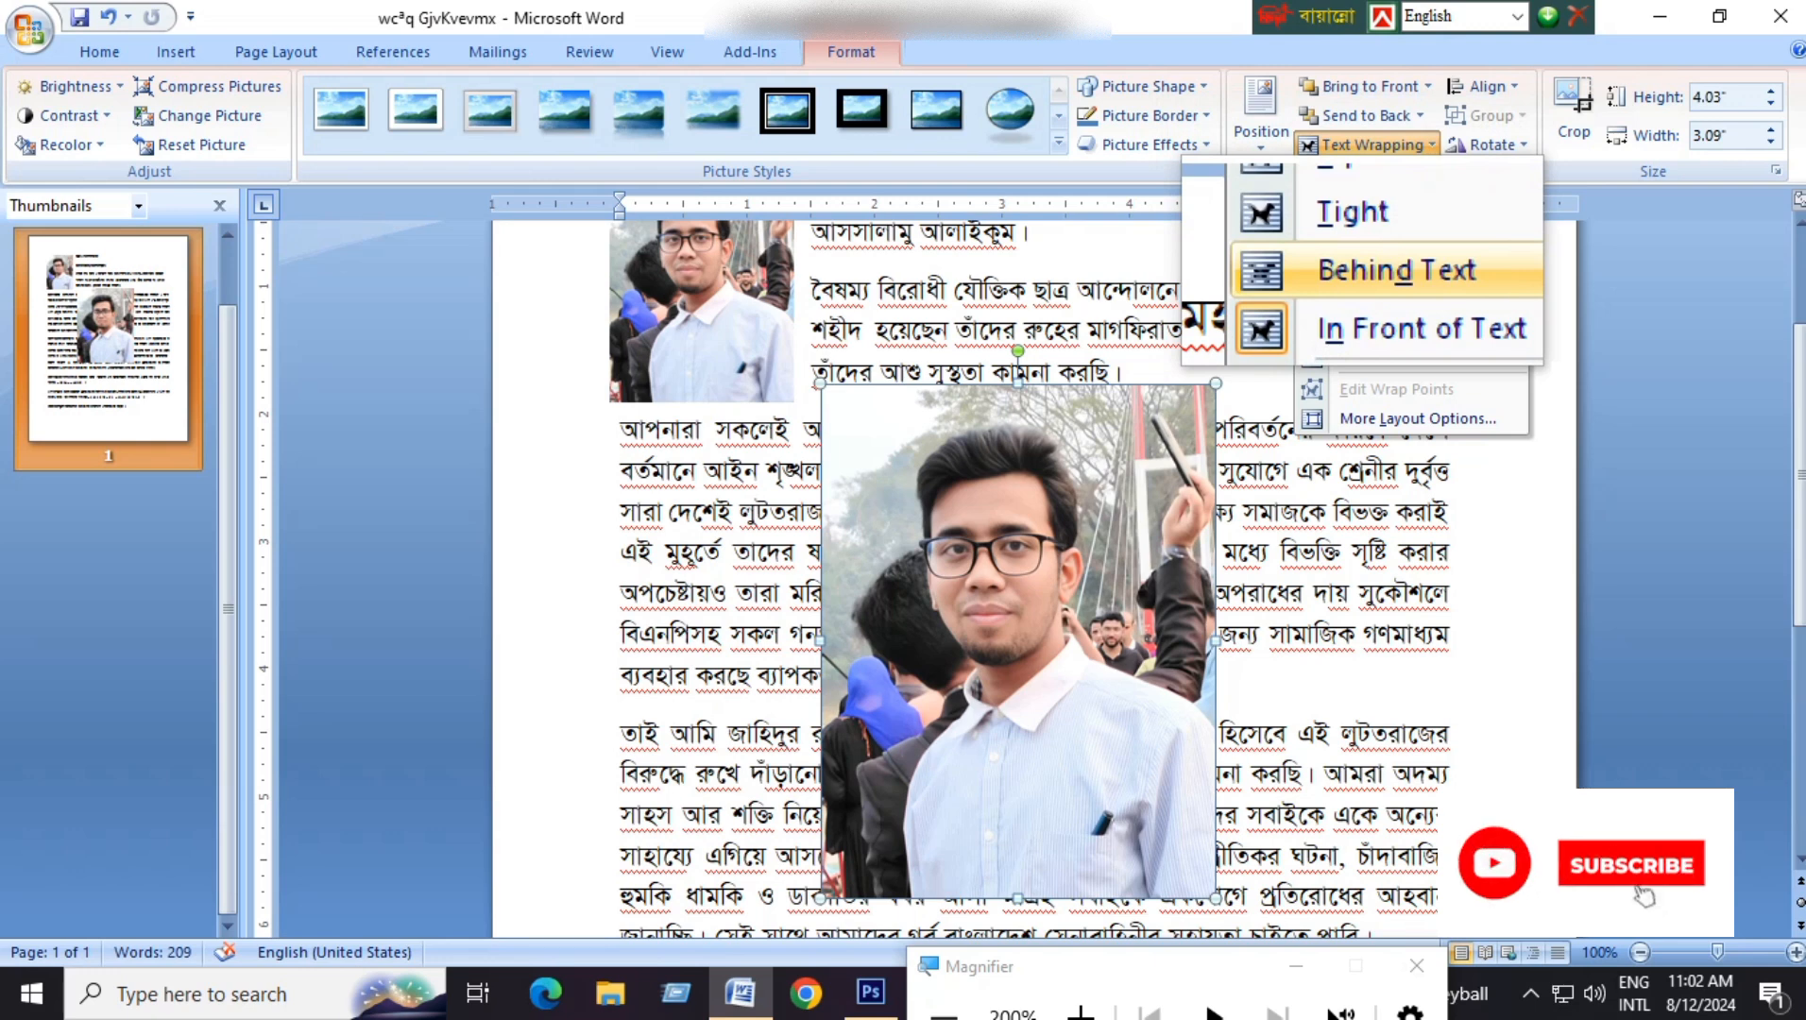
left_click(1362, 270)
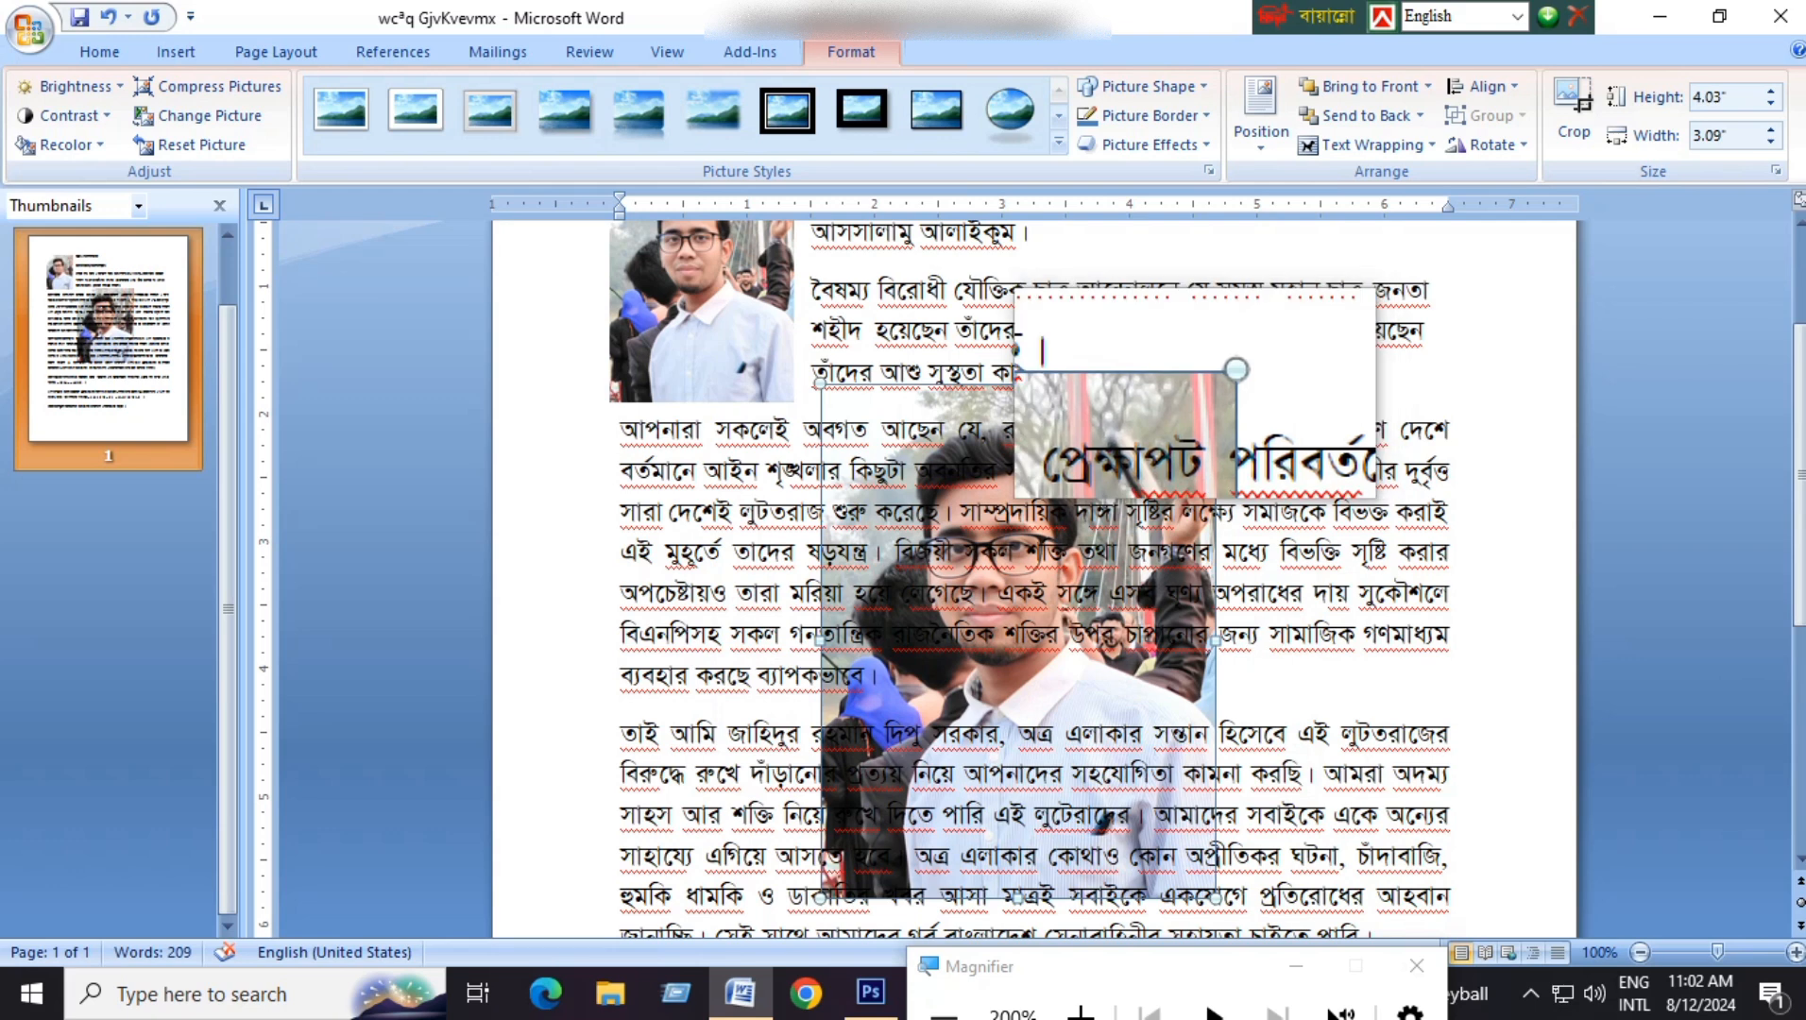
Step: Move the enlarged copy slightly down behind the body text and delete it
left_click_drag(1194, 397, 1182, 457)
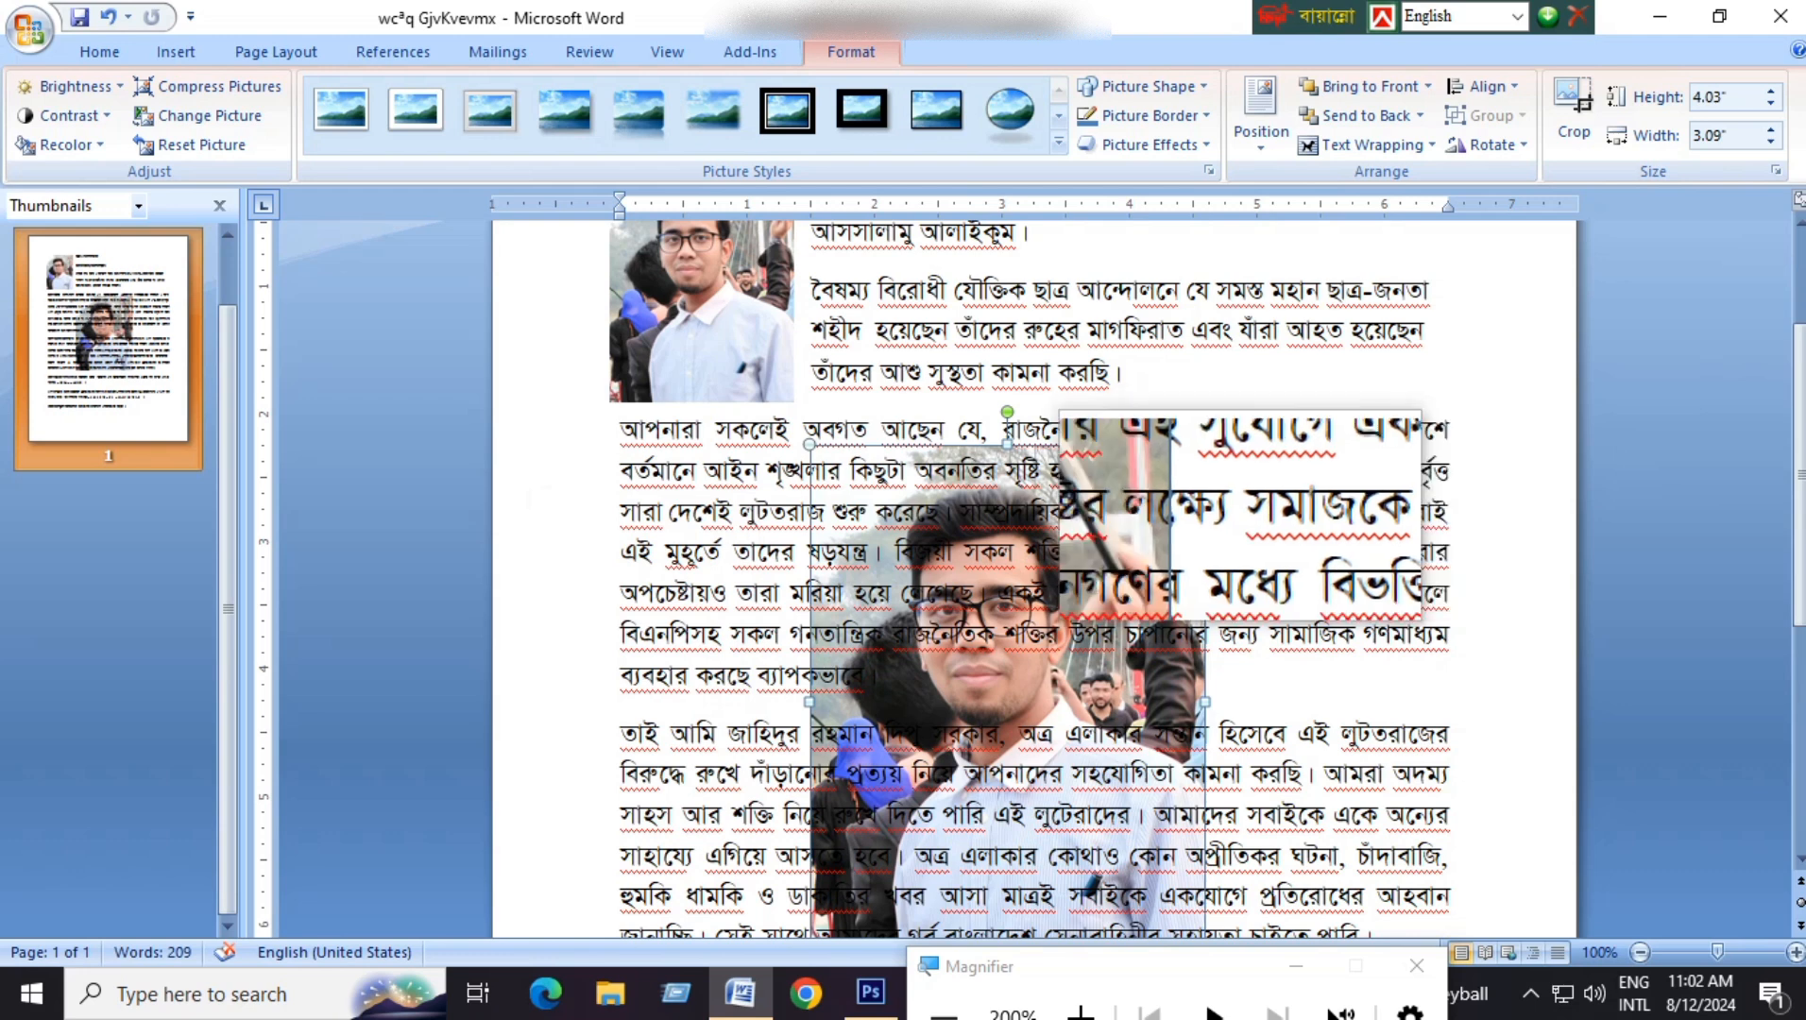
key("Delete")
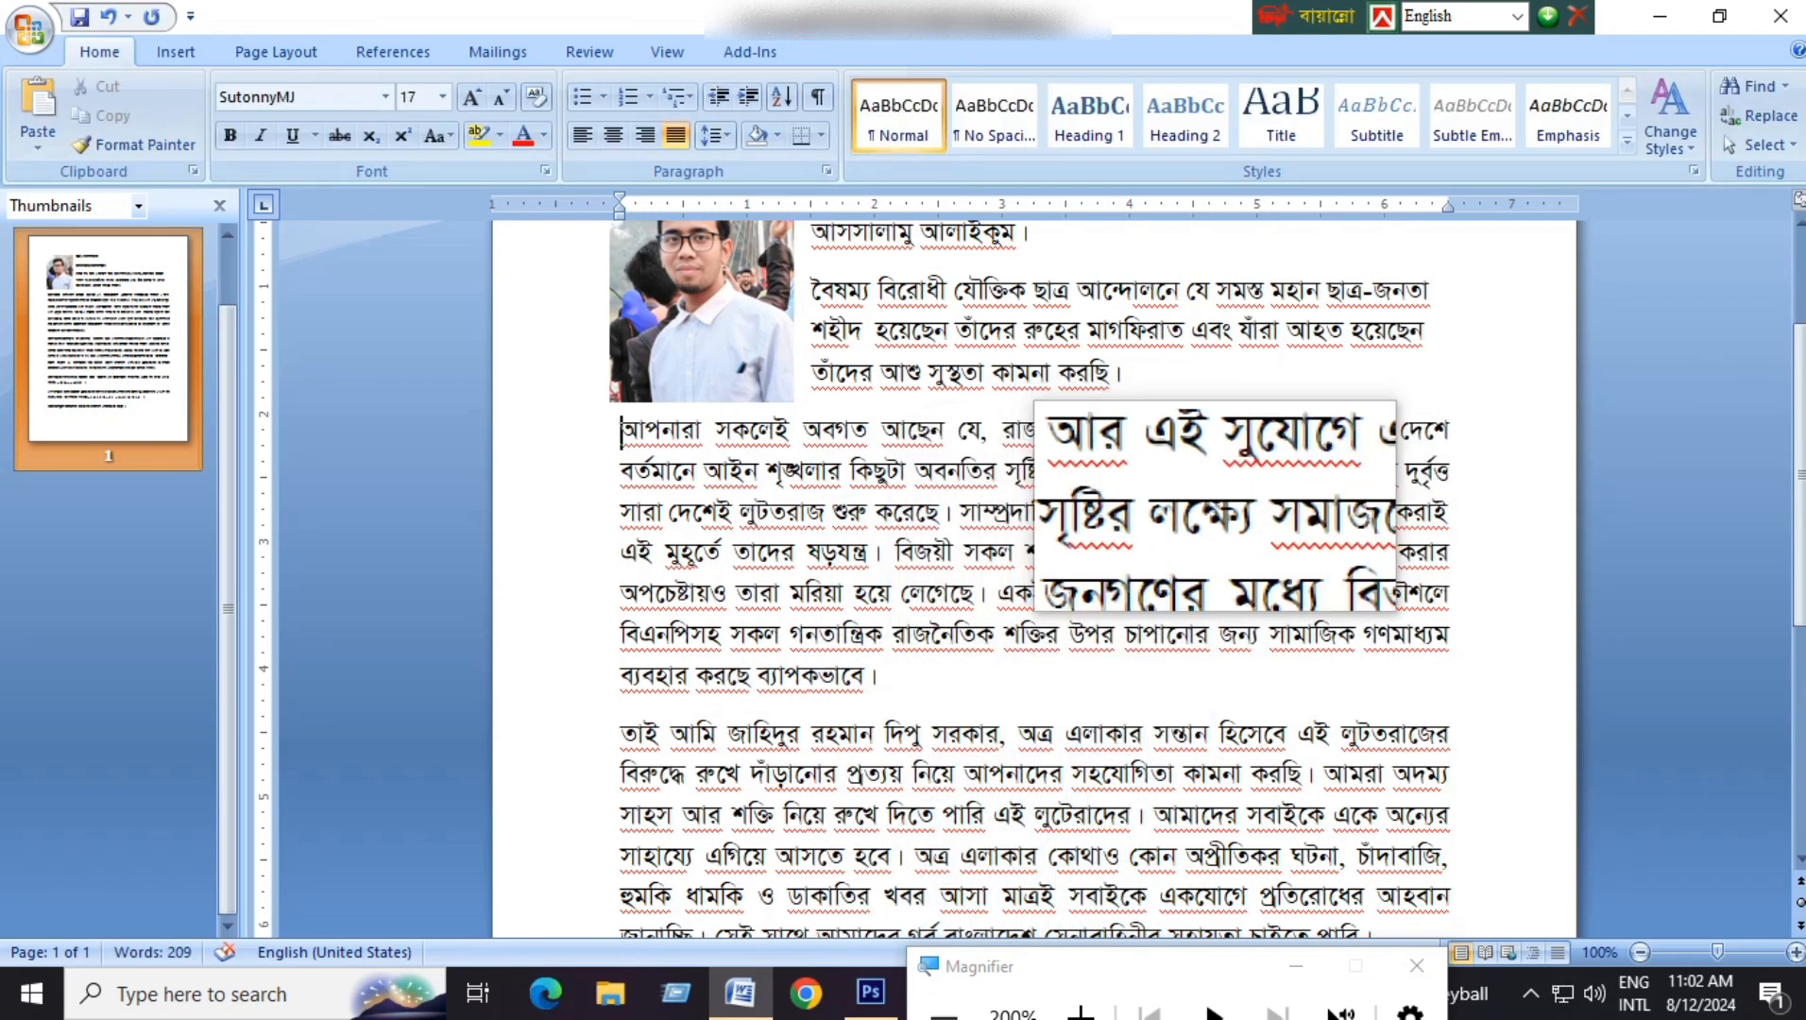
Step: Apply the Reflected Rounded Rectangle picture style to the small picture beside the greeting
scroll(1217, 507, "up", 2)
left_click(751, 485)
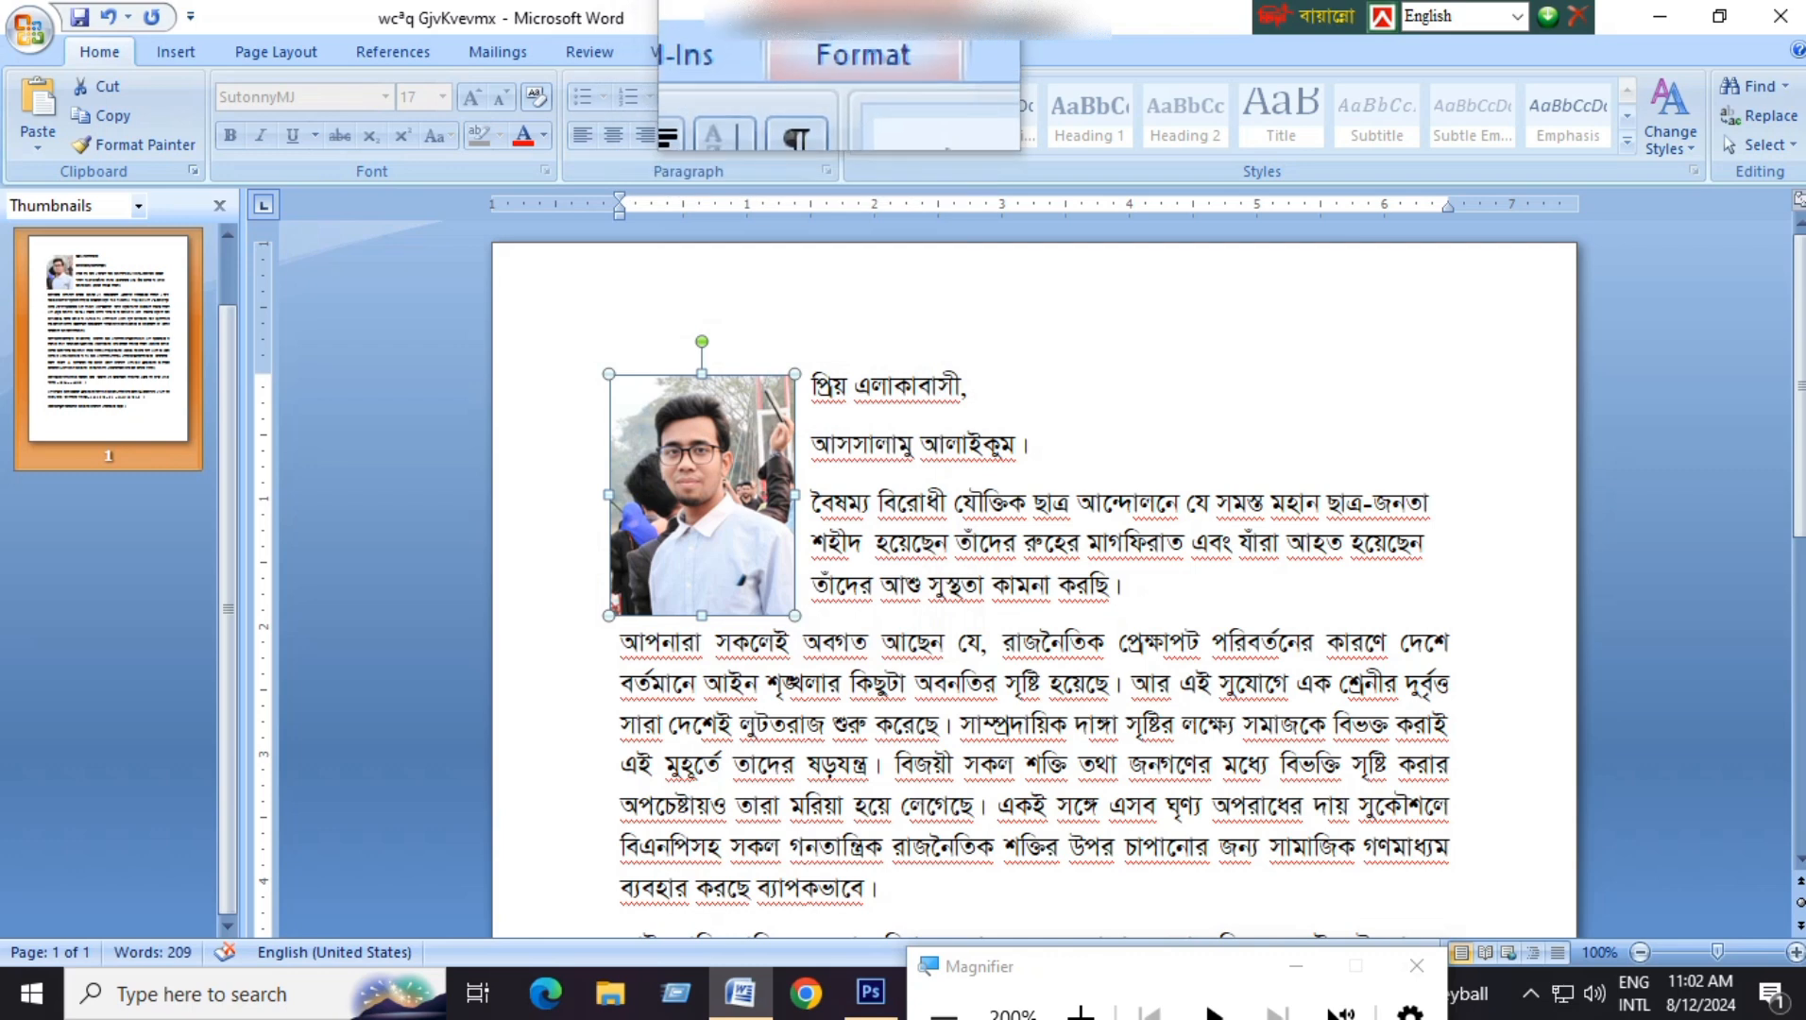
left_click(841, 55)
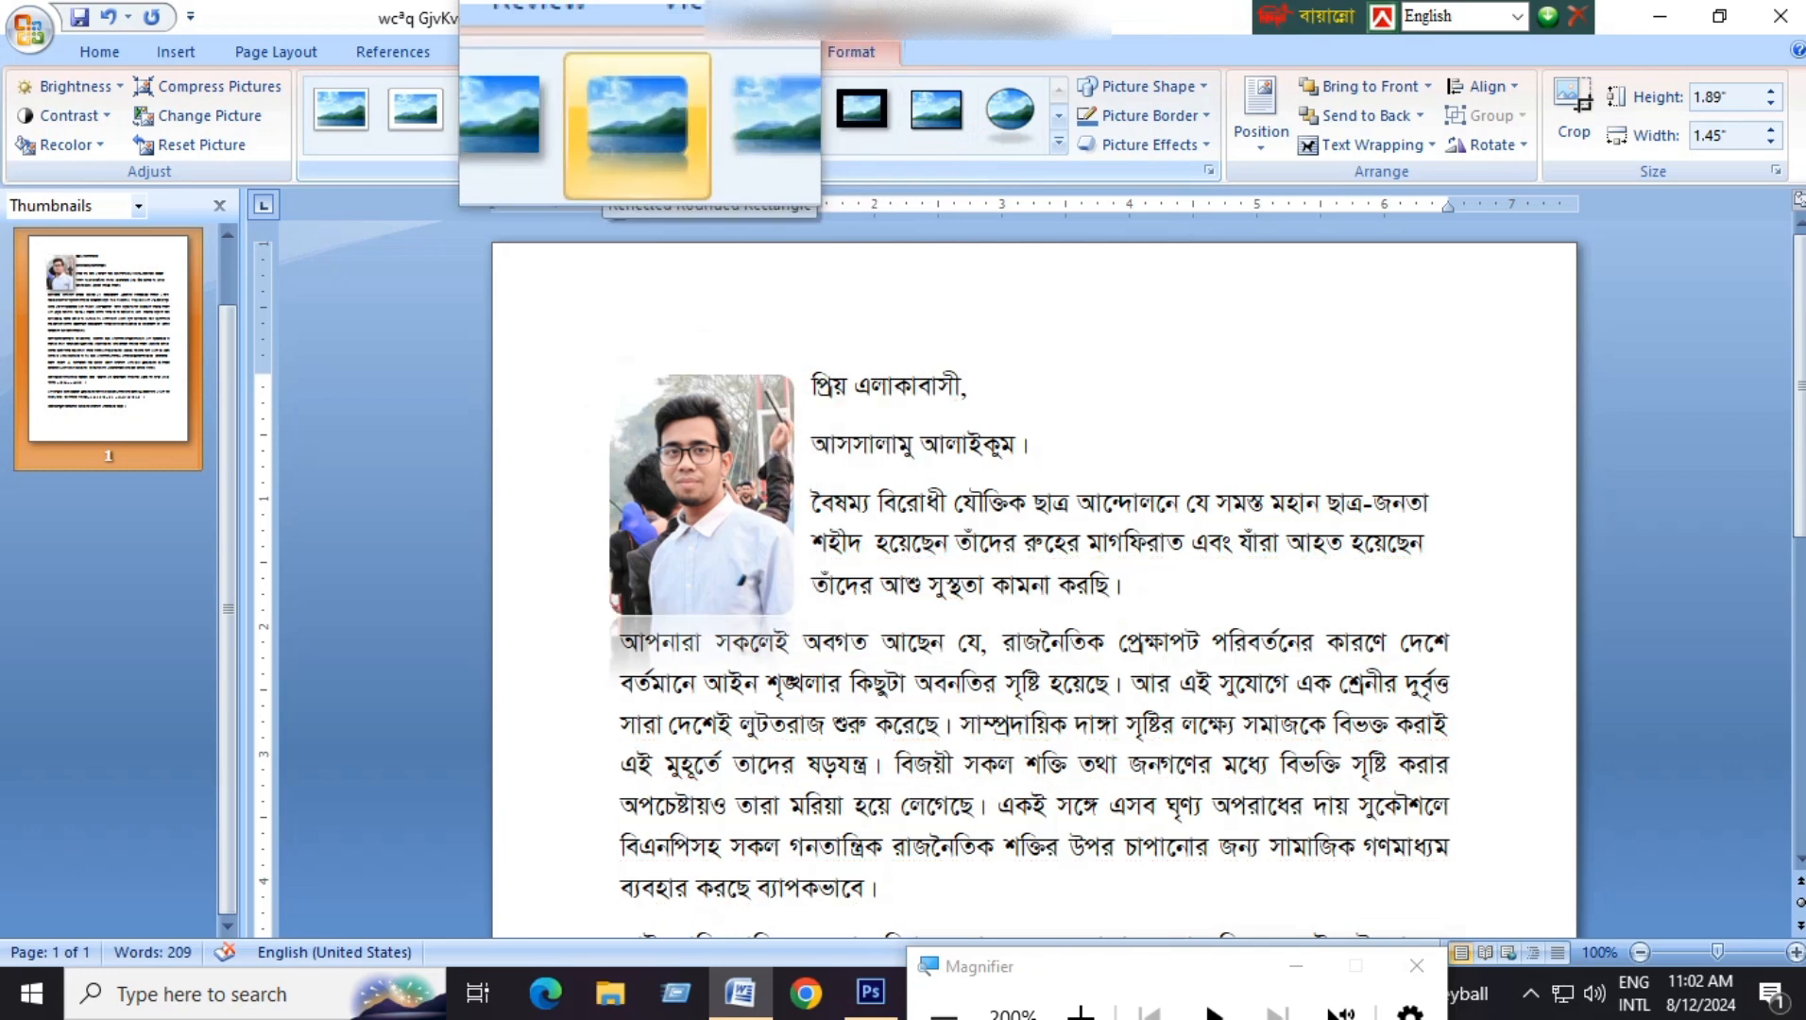
left_click(639, 112)
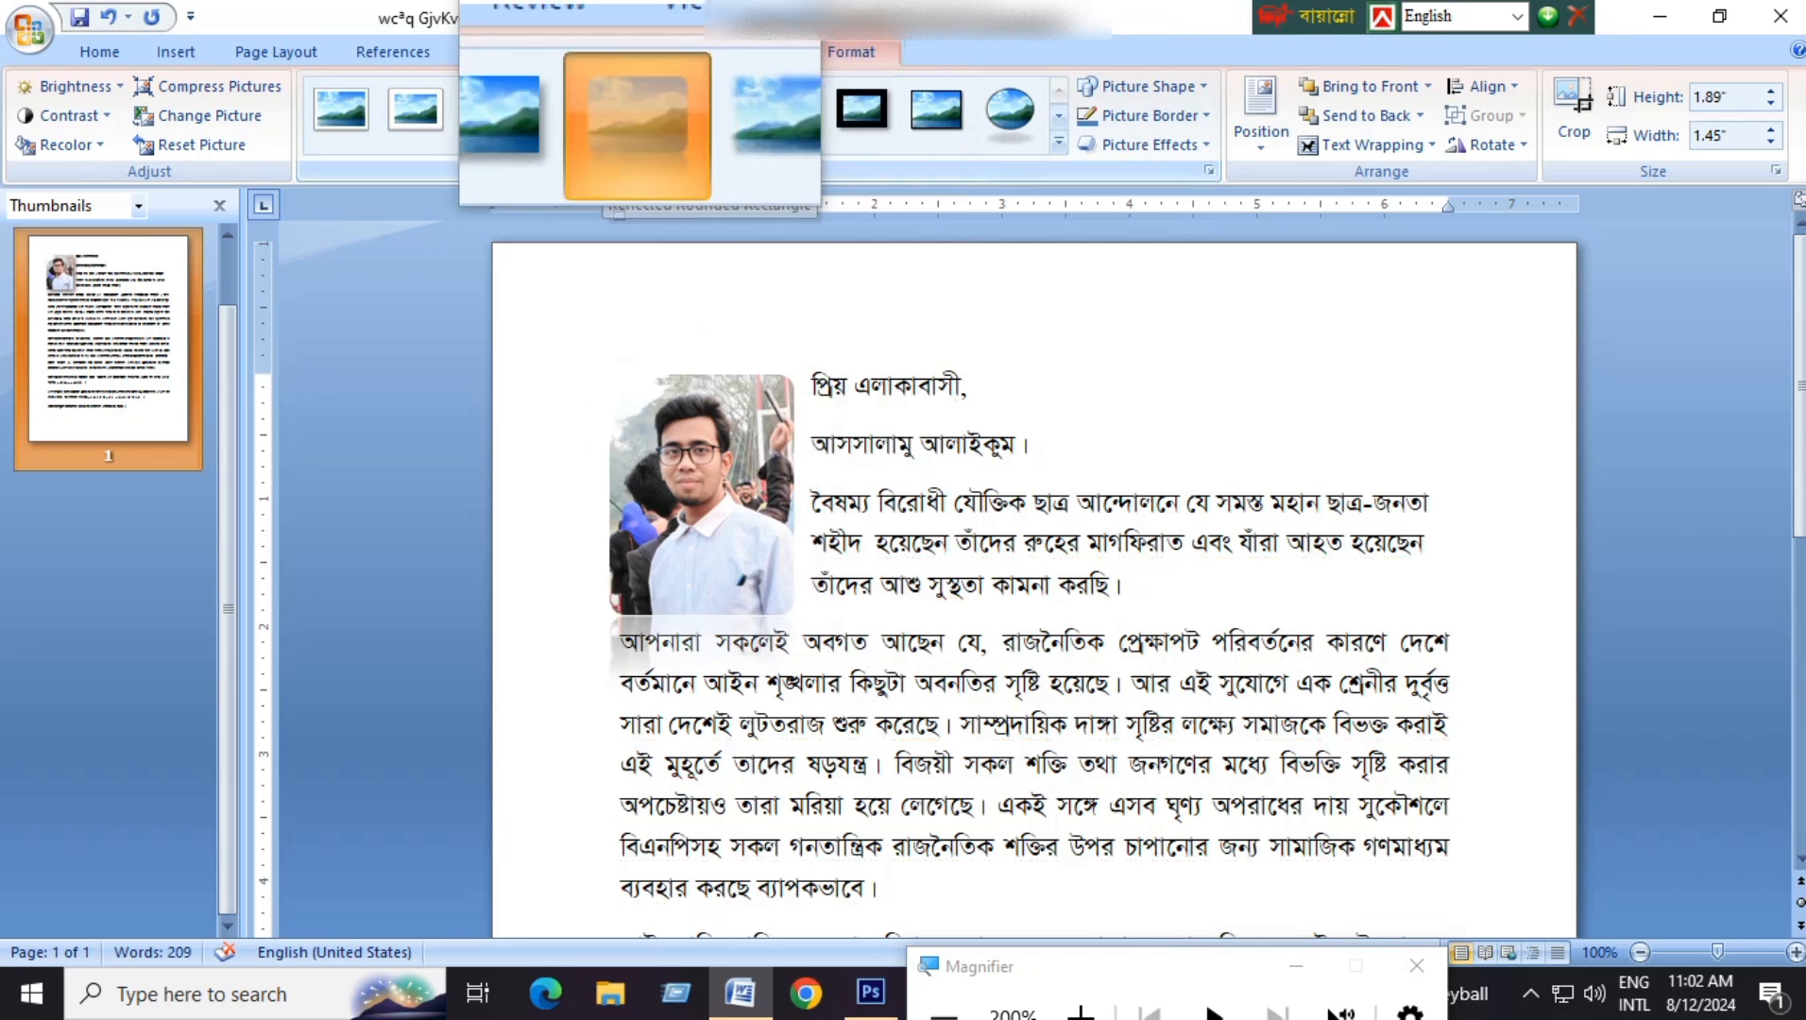
left_click(1019, 646)
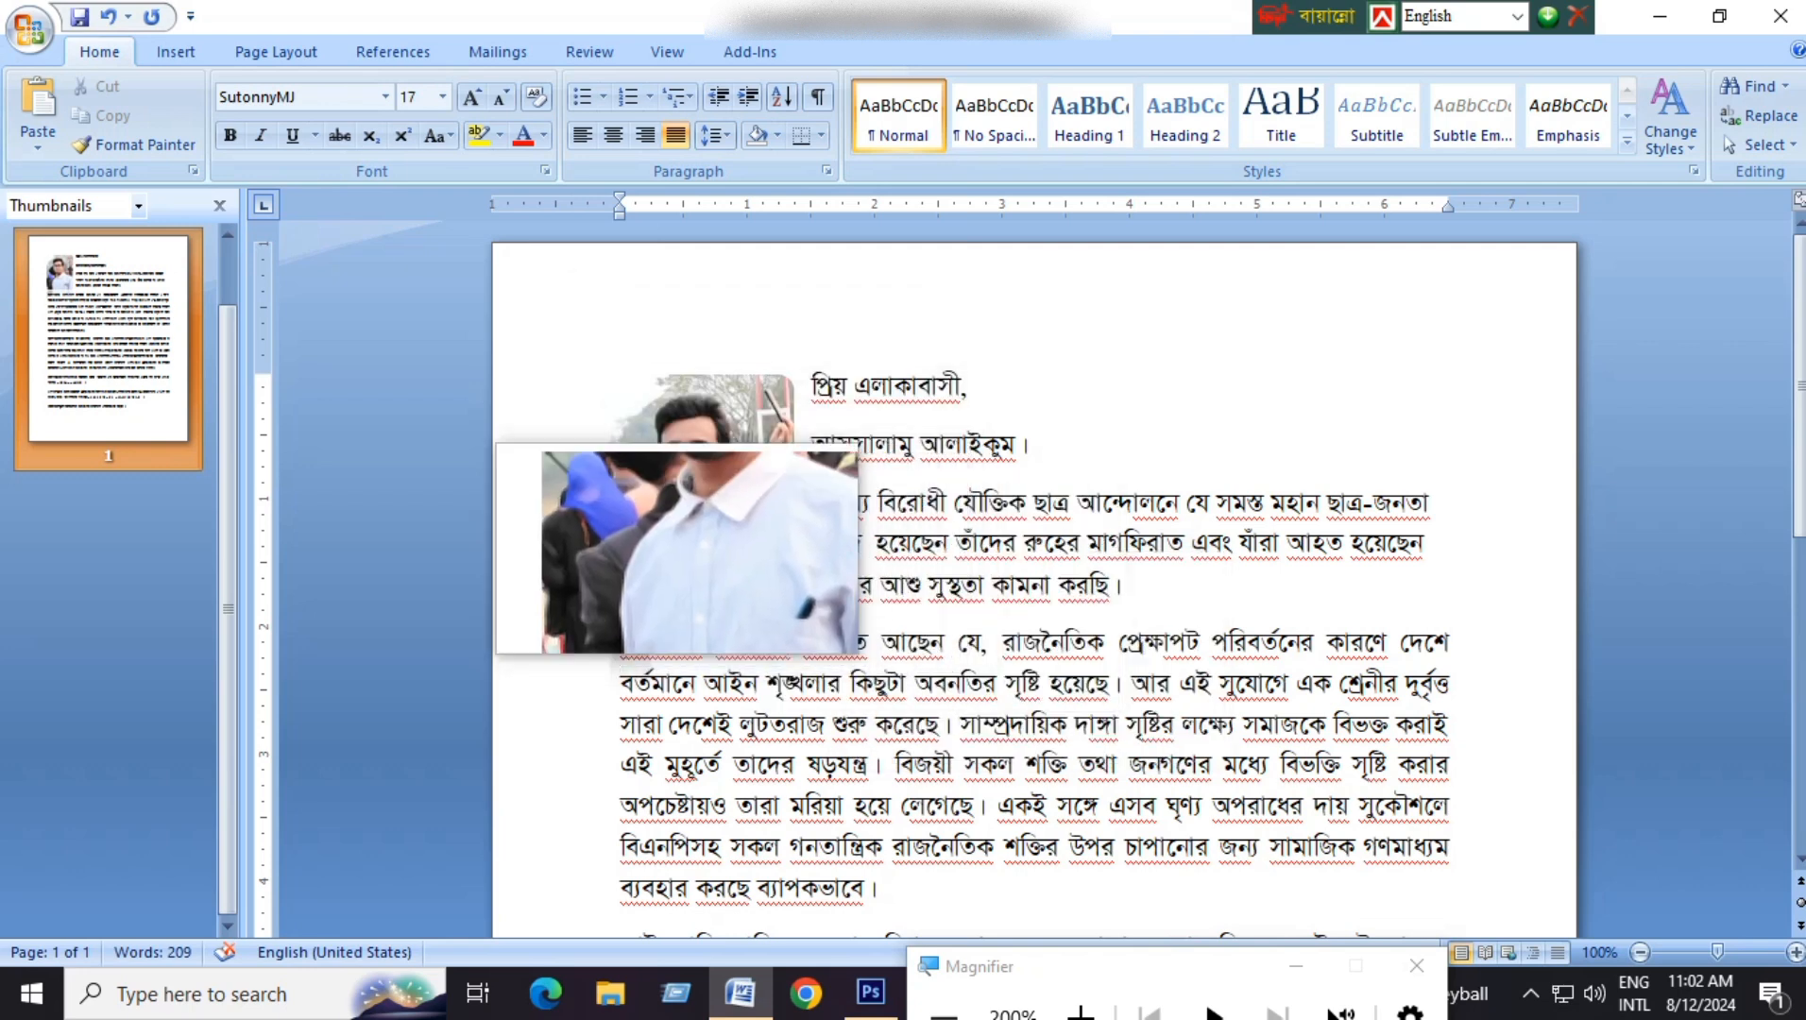
Step: Apply the thick black matte frame picture style to the picture beside the greeting
left_click(751, 445)
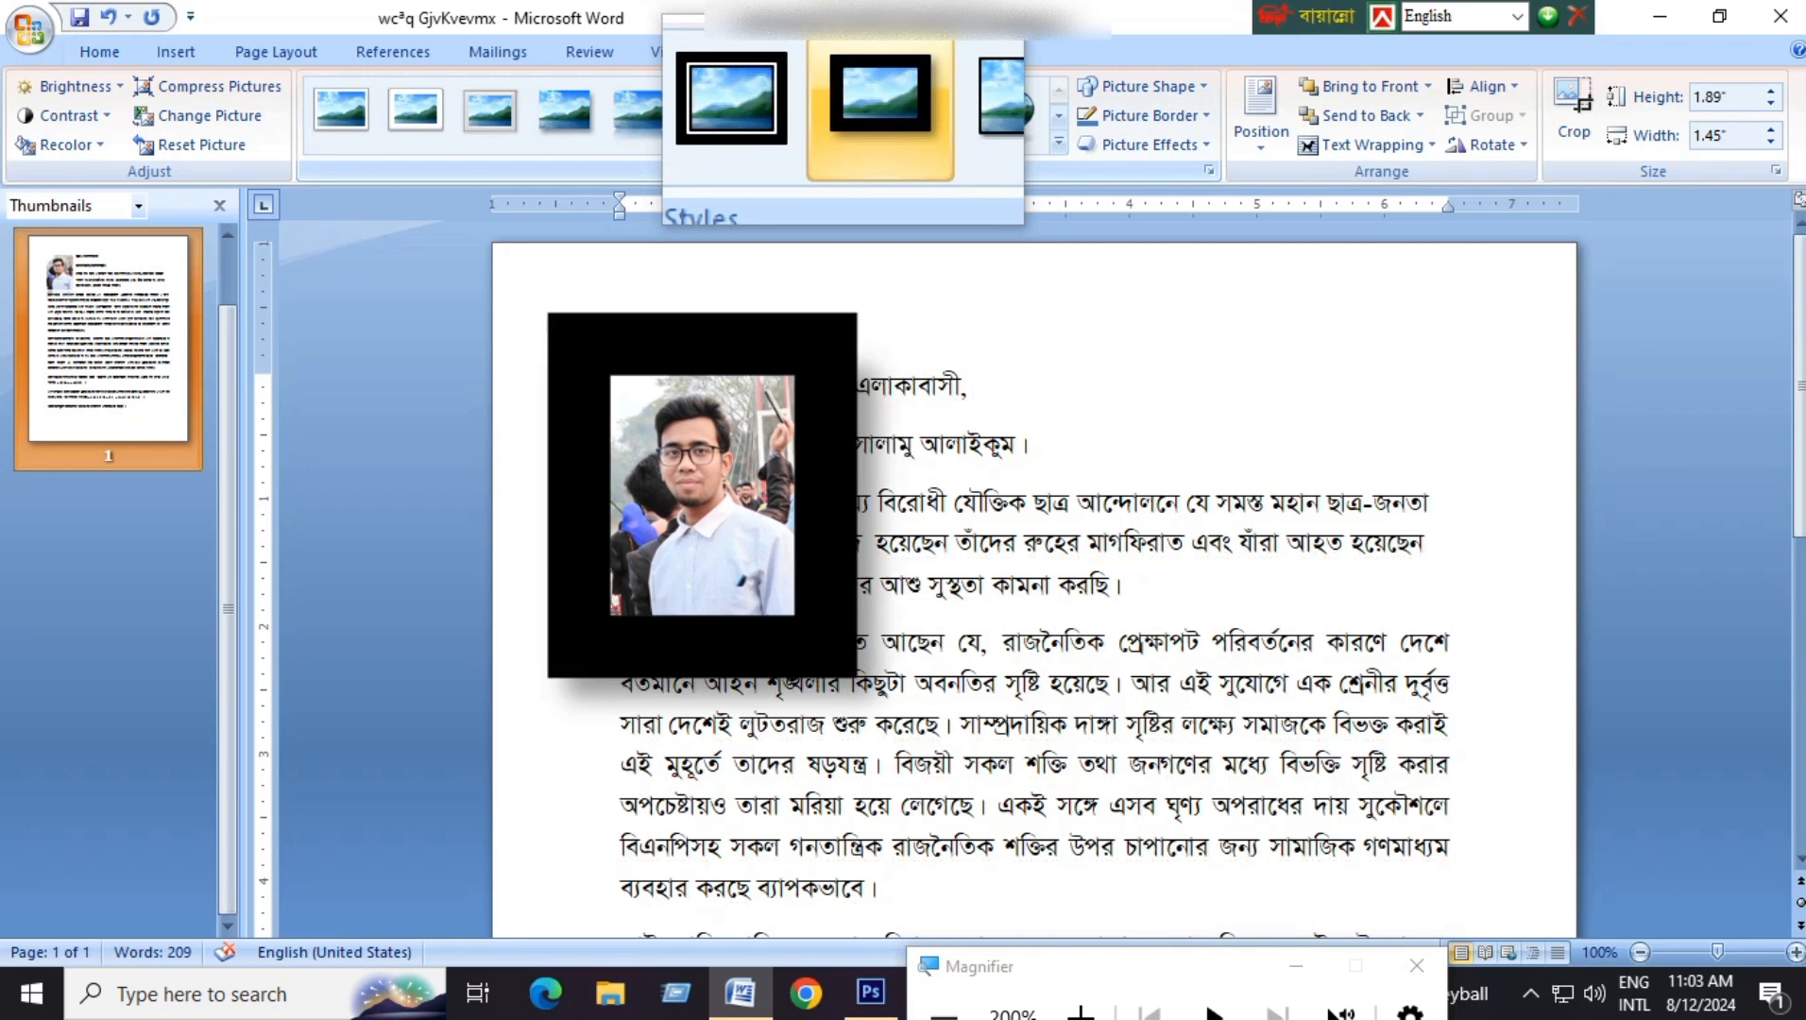
left_click(842, 119)
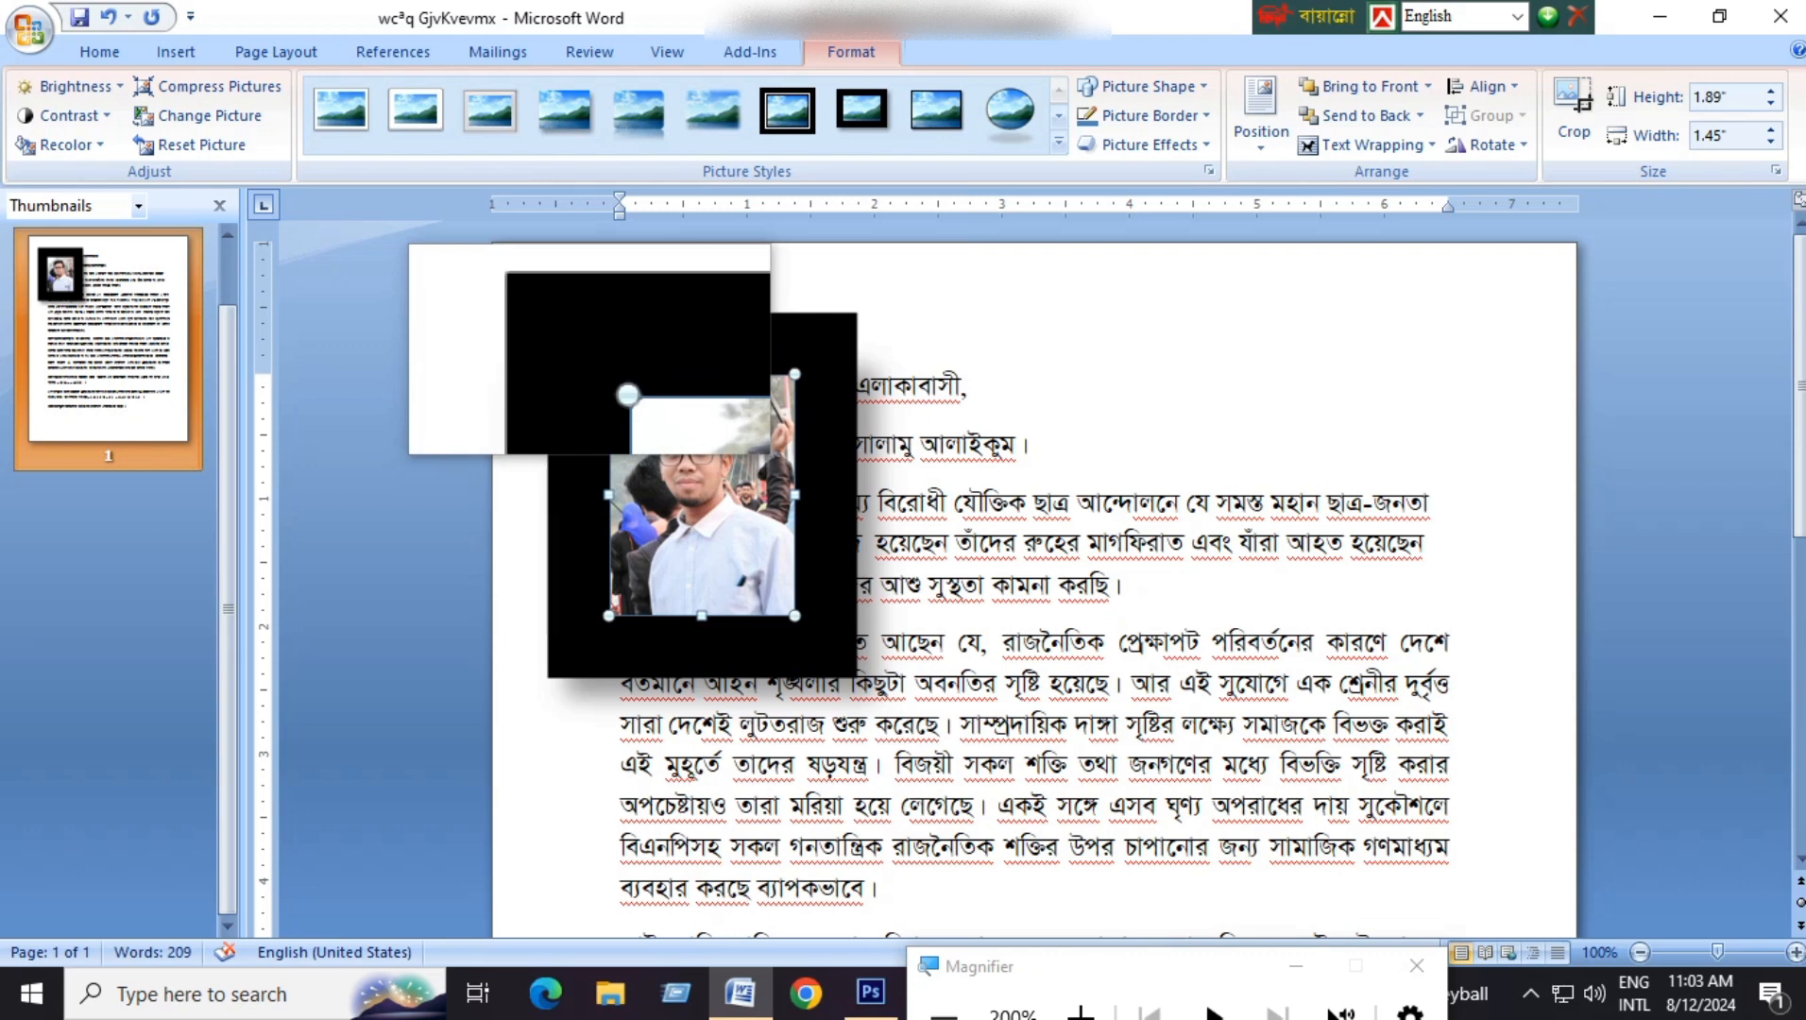
Step: Set the border line width of the picture beside the greeting to 1 pt and deselect the picture
right_click(592, 457)
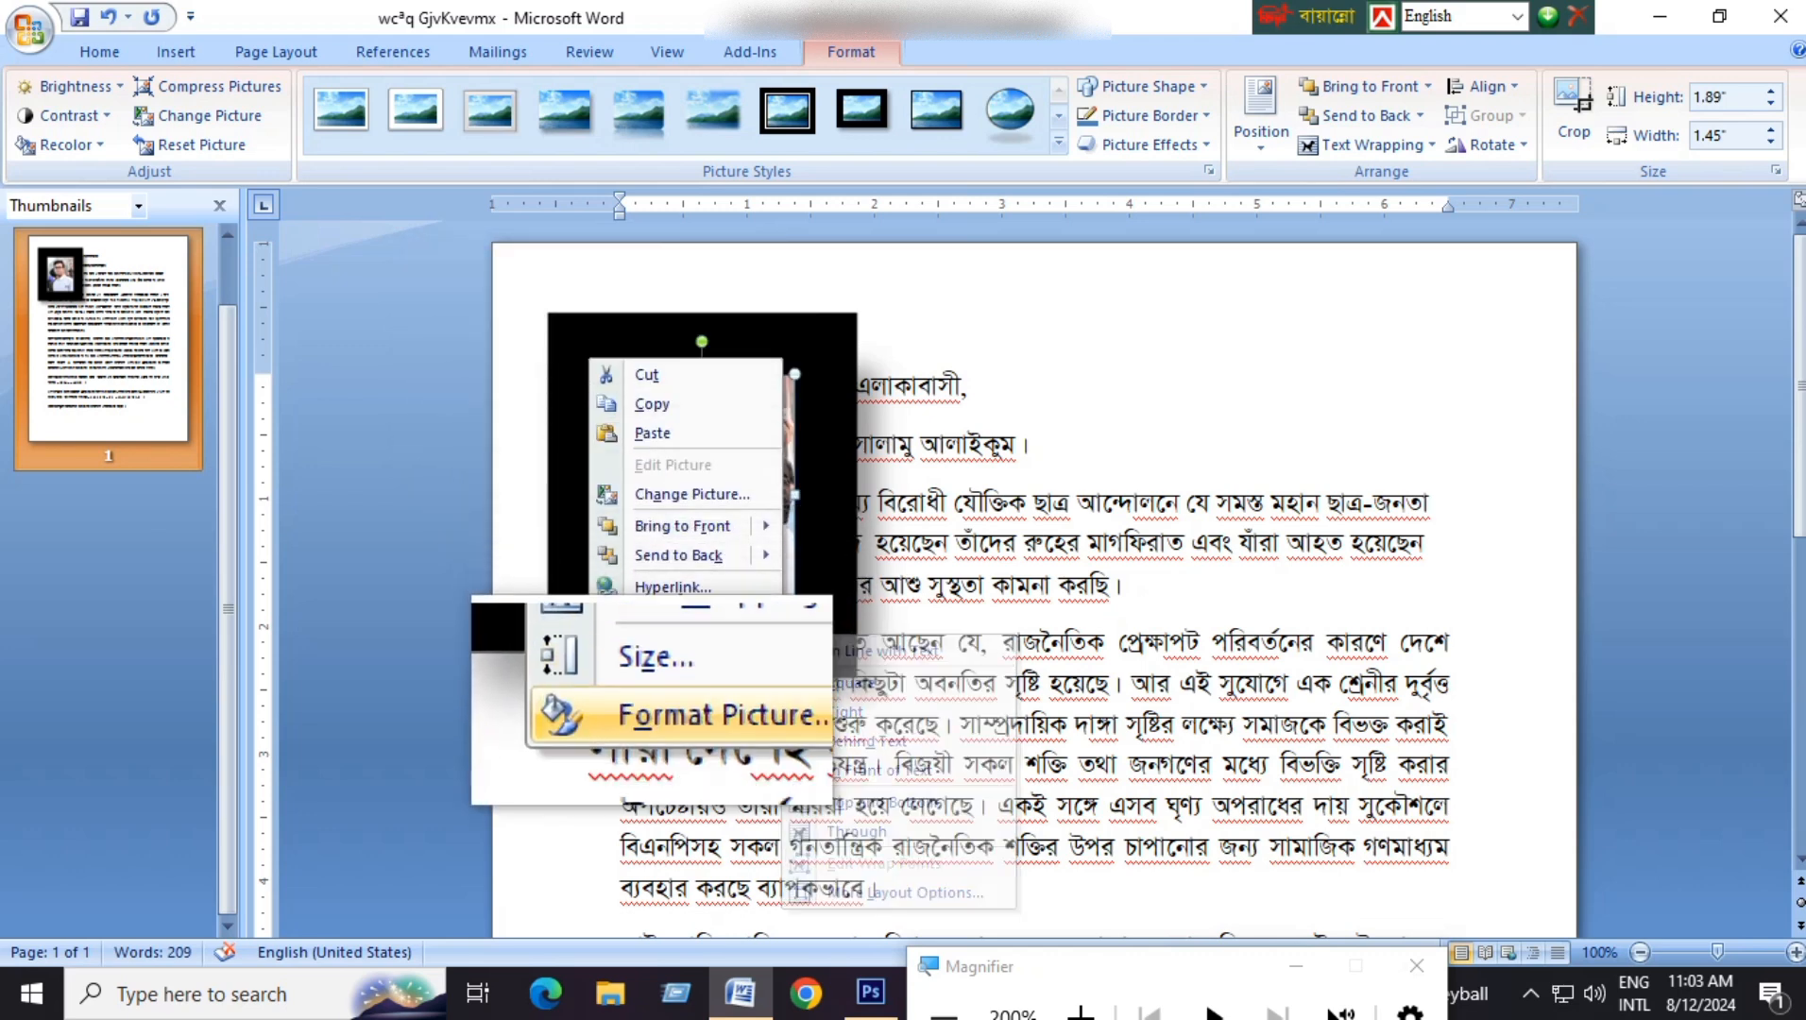
left_click(661, 710)
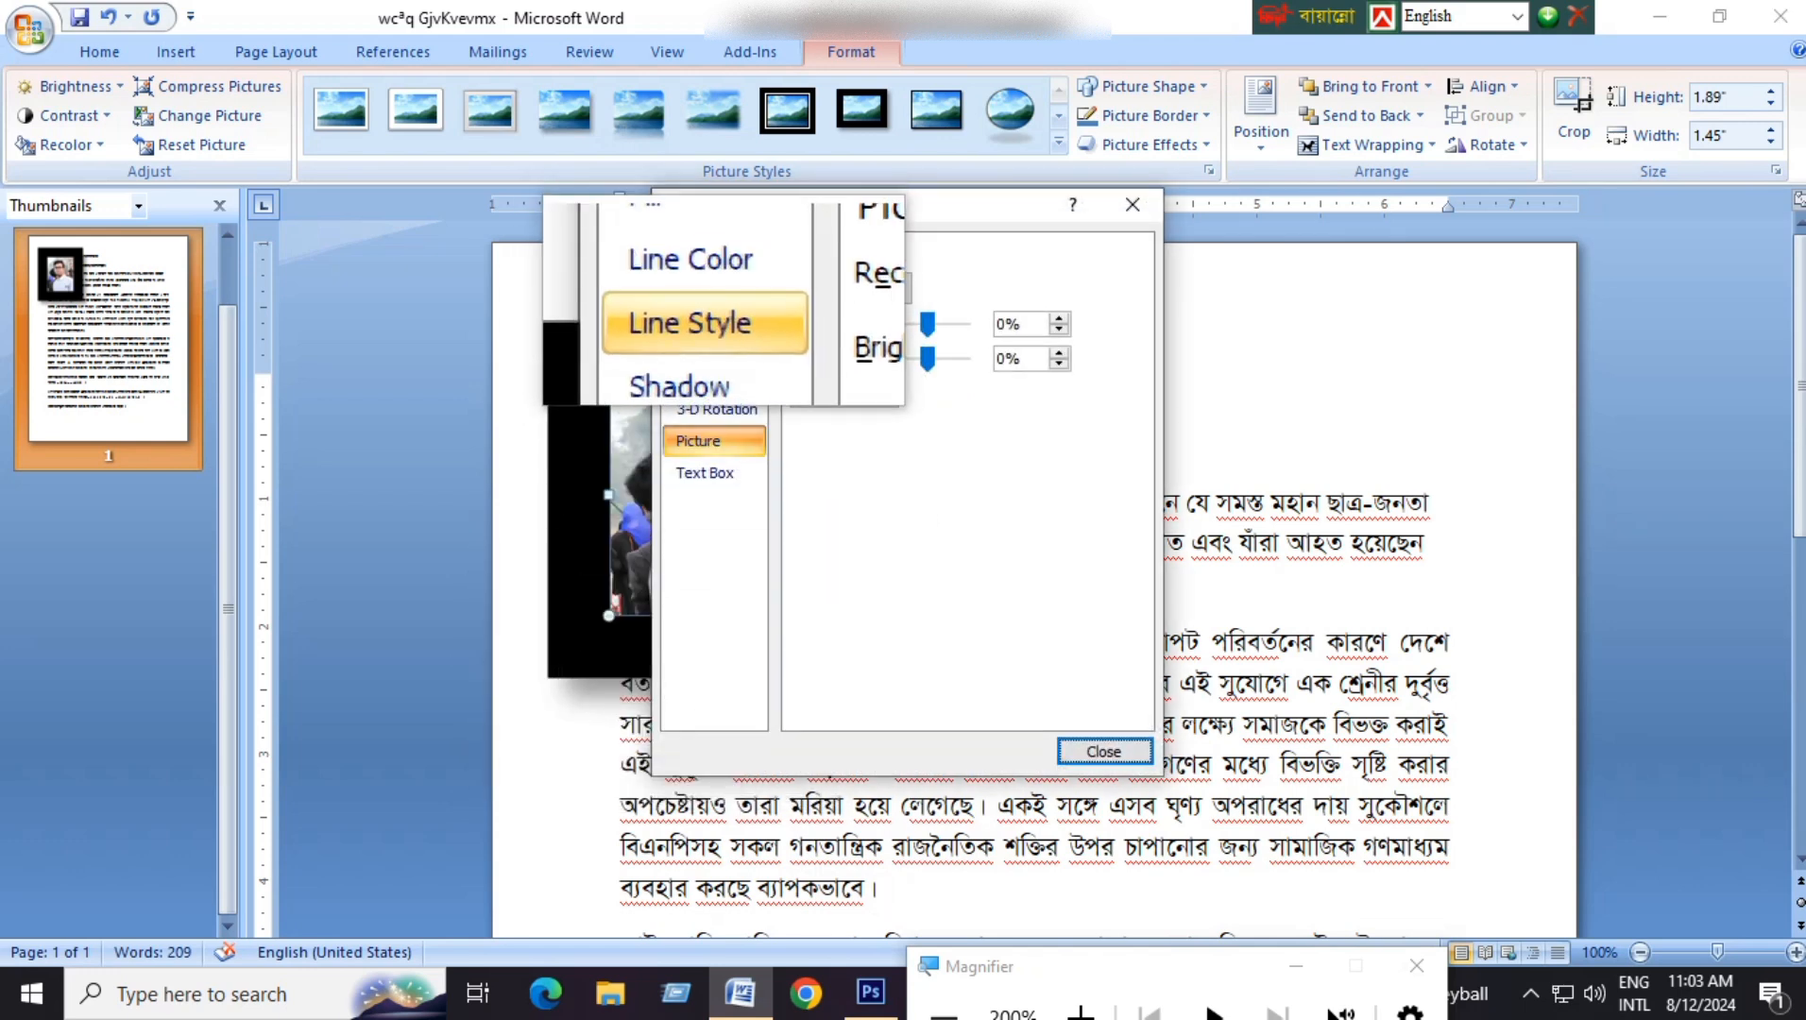
left_click(713, 310)
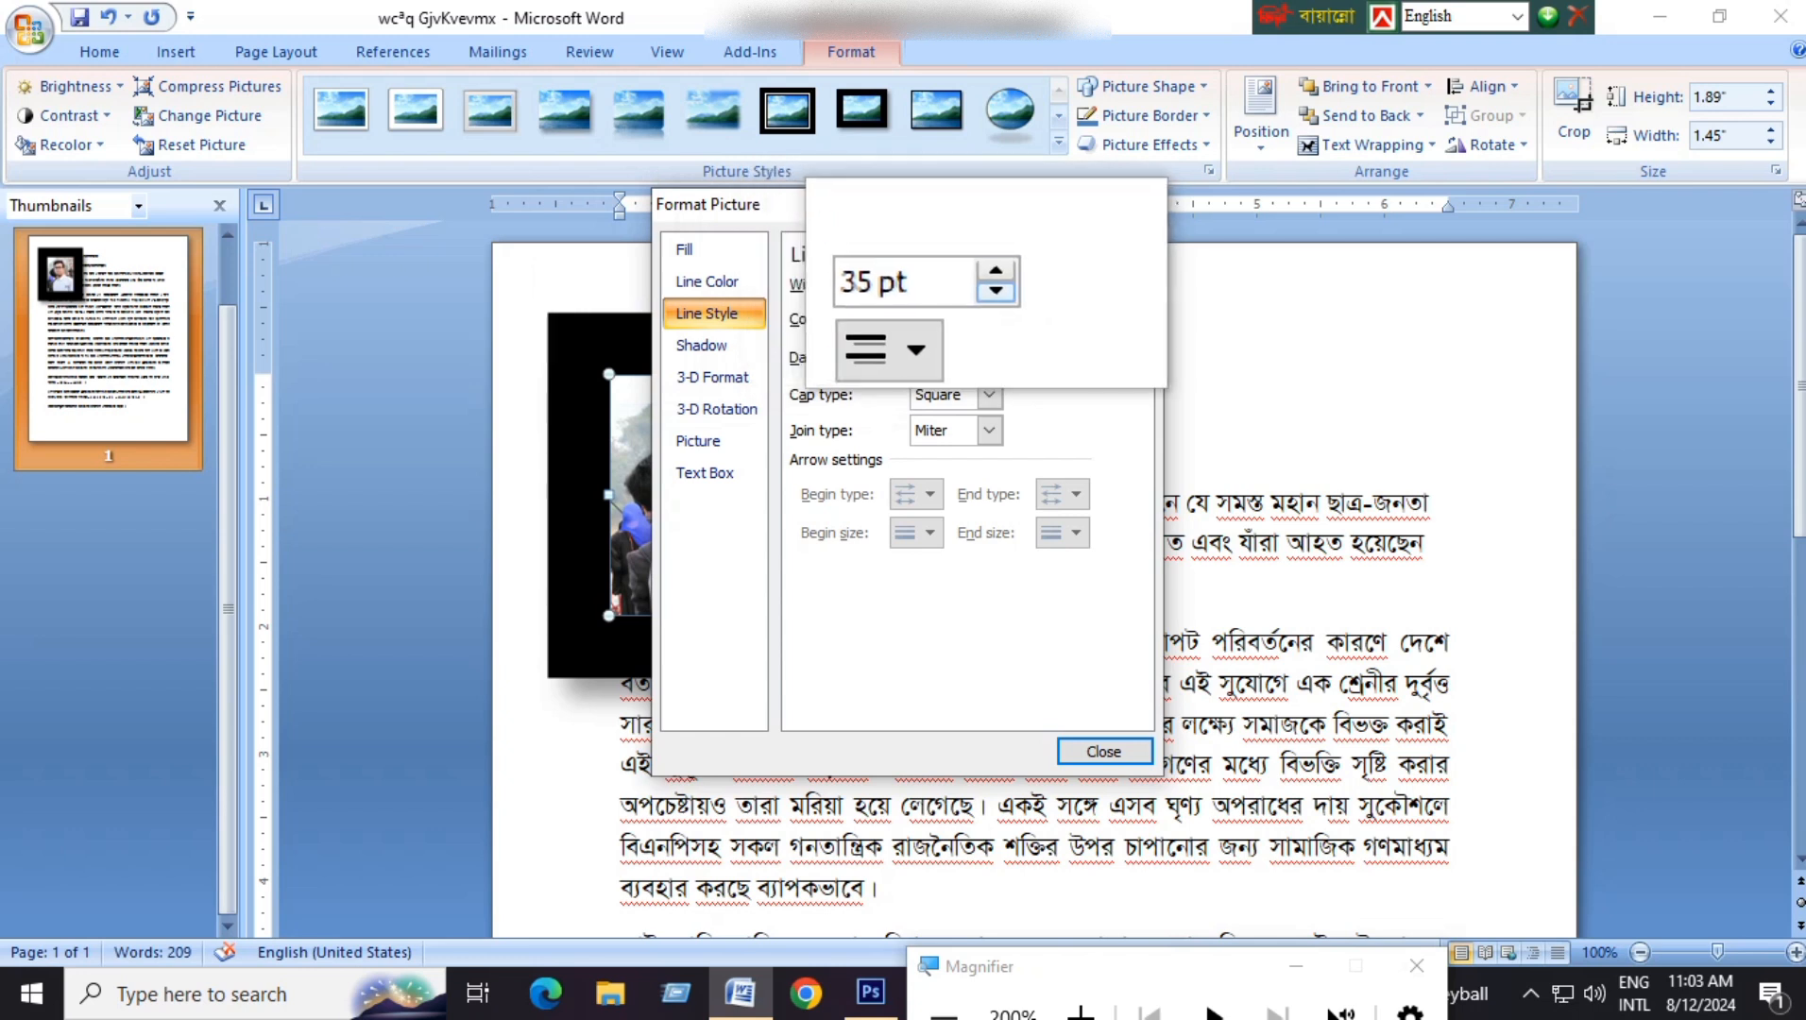
double_click(913, 289)
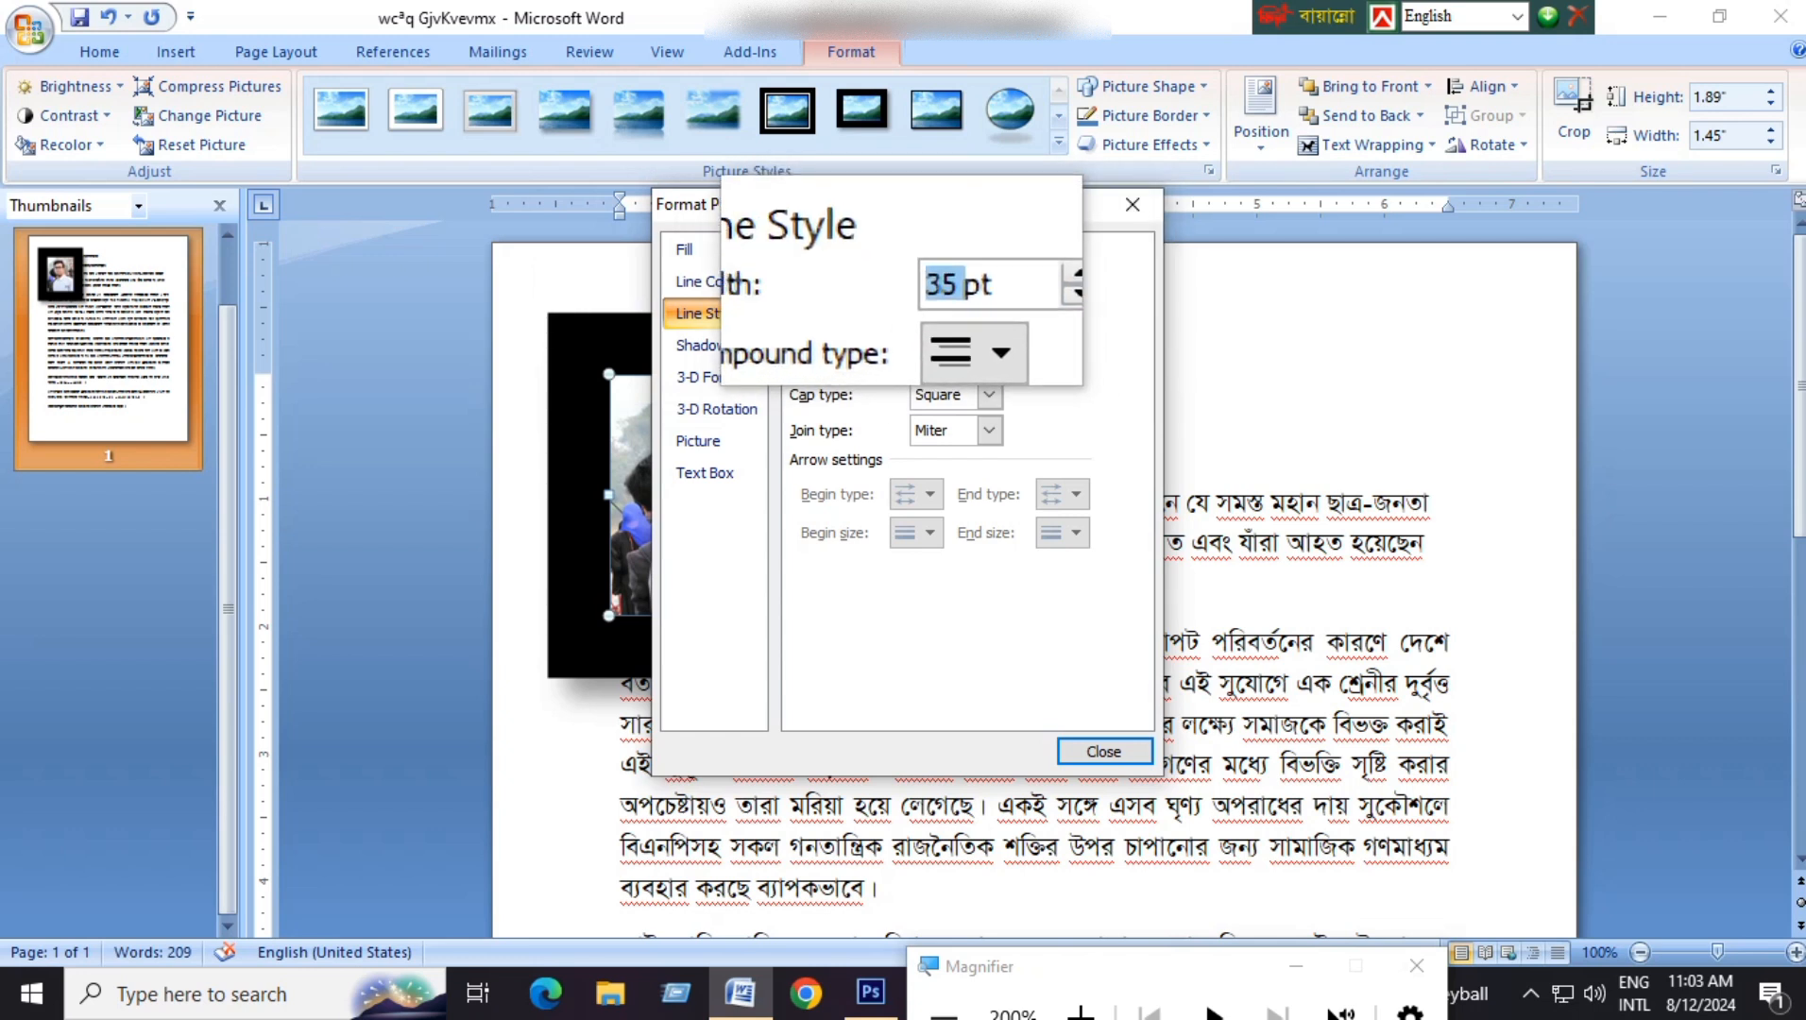
type("0")
key("BackSpace")
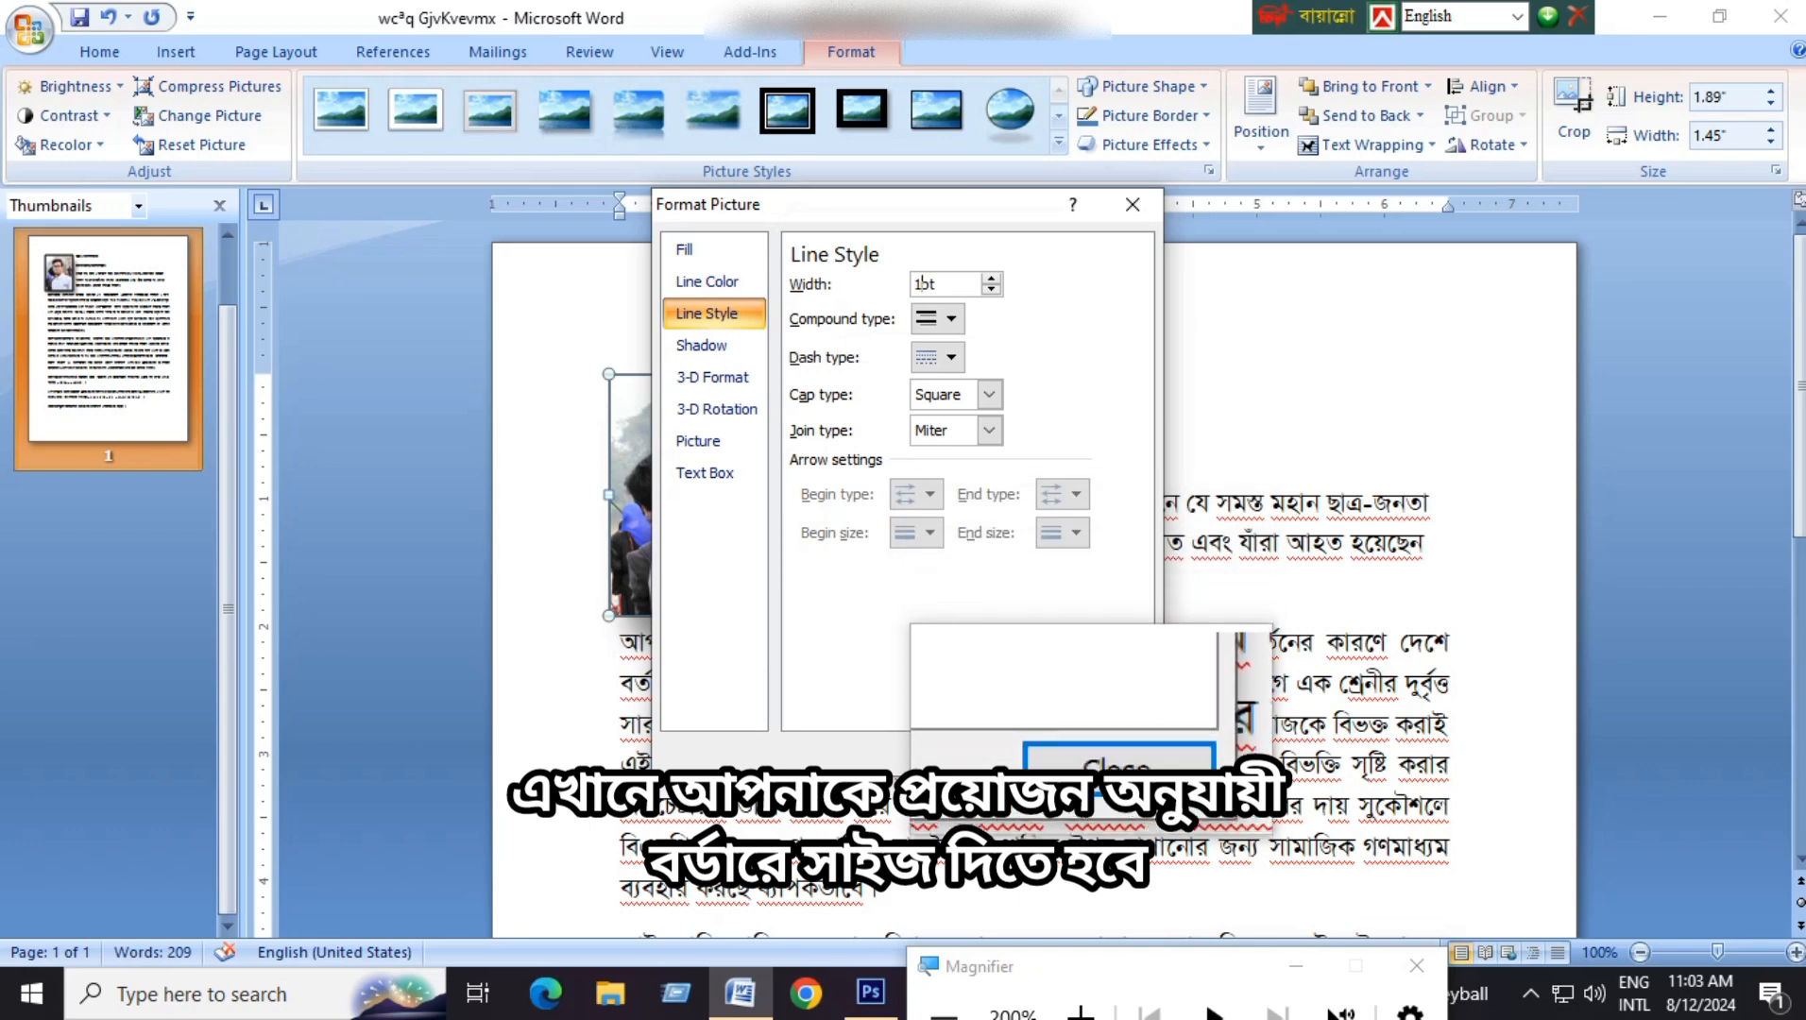
left_click(1101, 751)
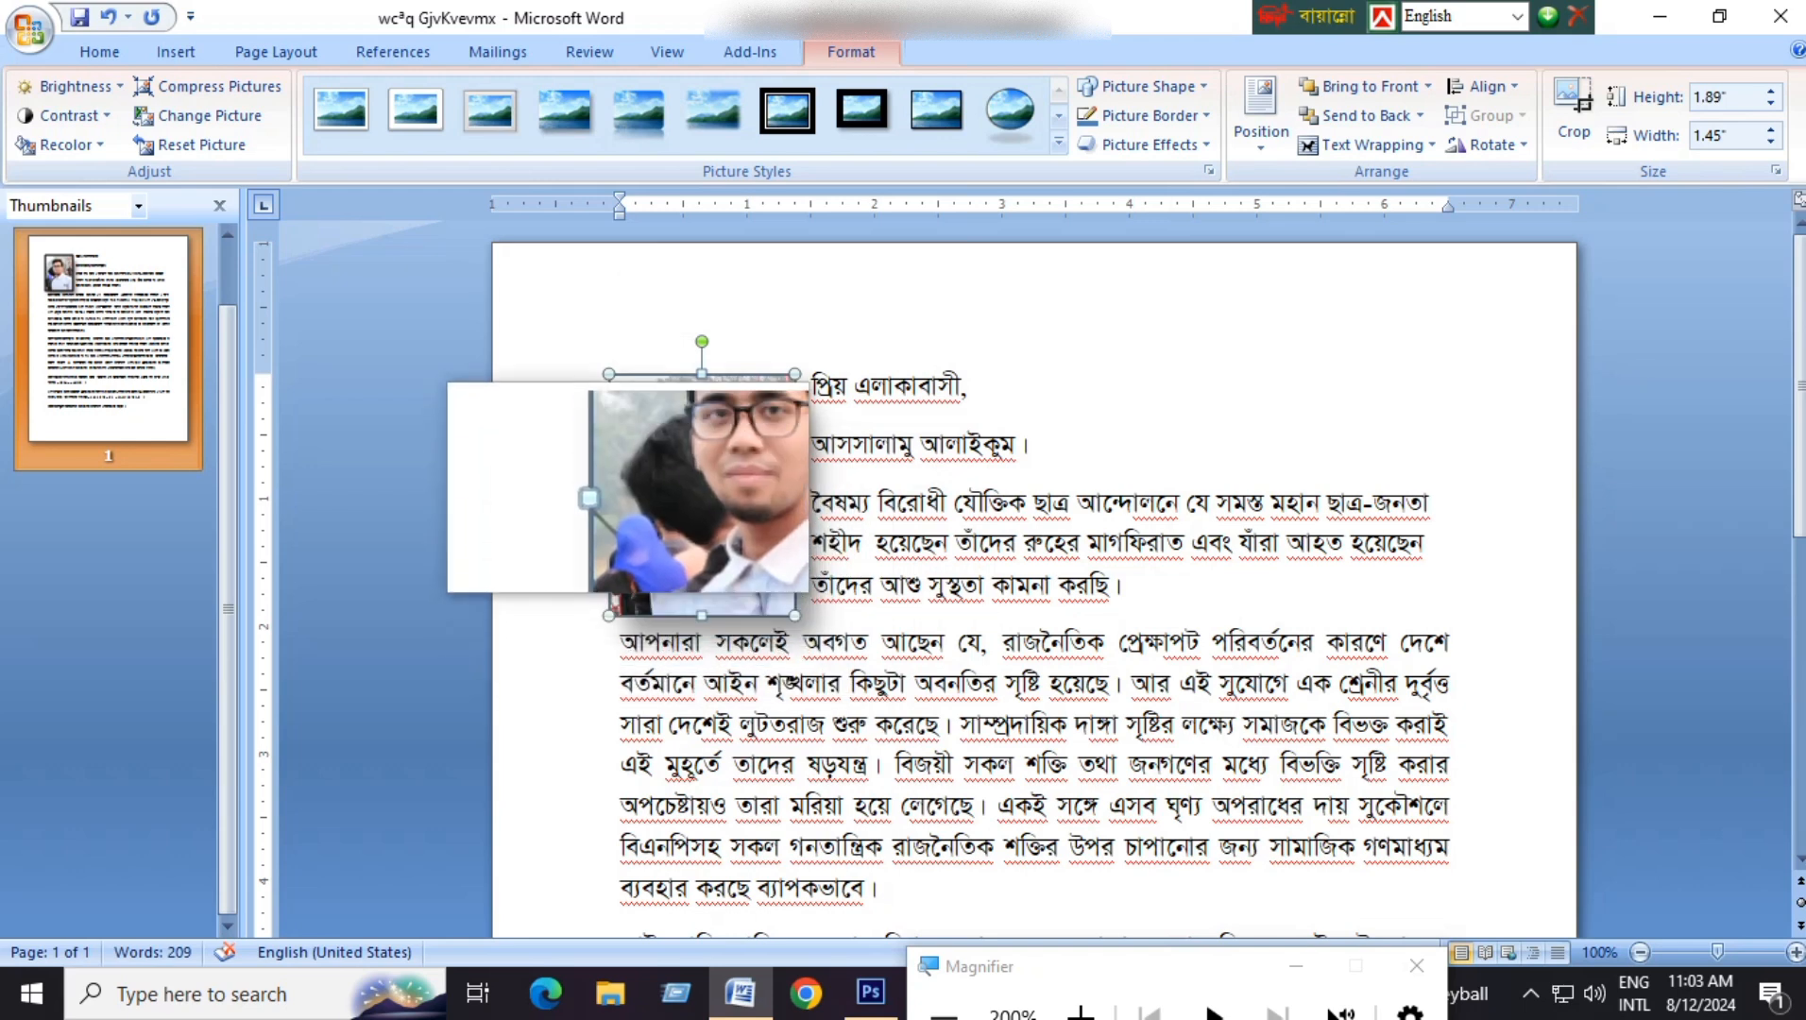
left_click(1027, 504)
scroll(1009, 746, "down", 2)
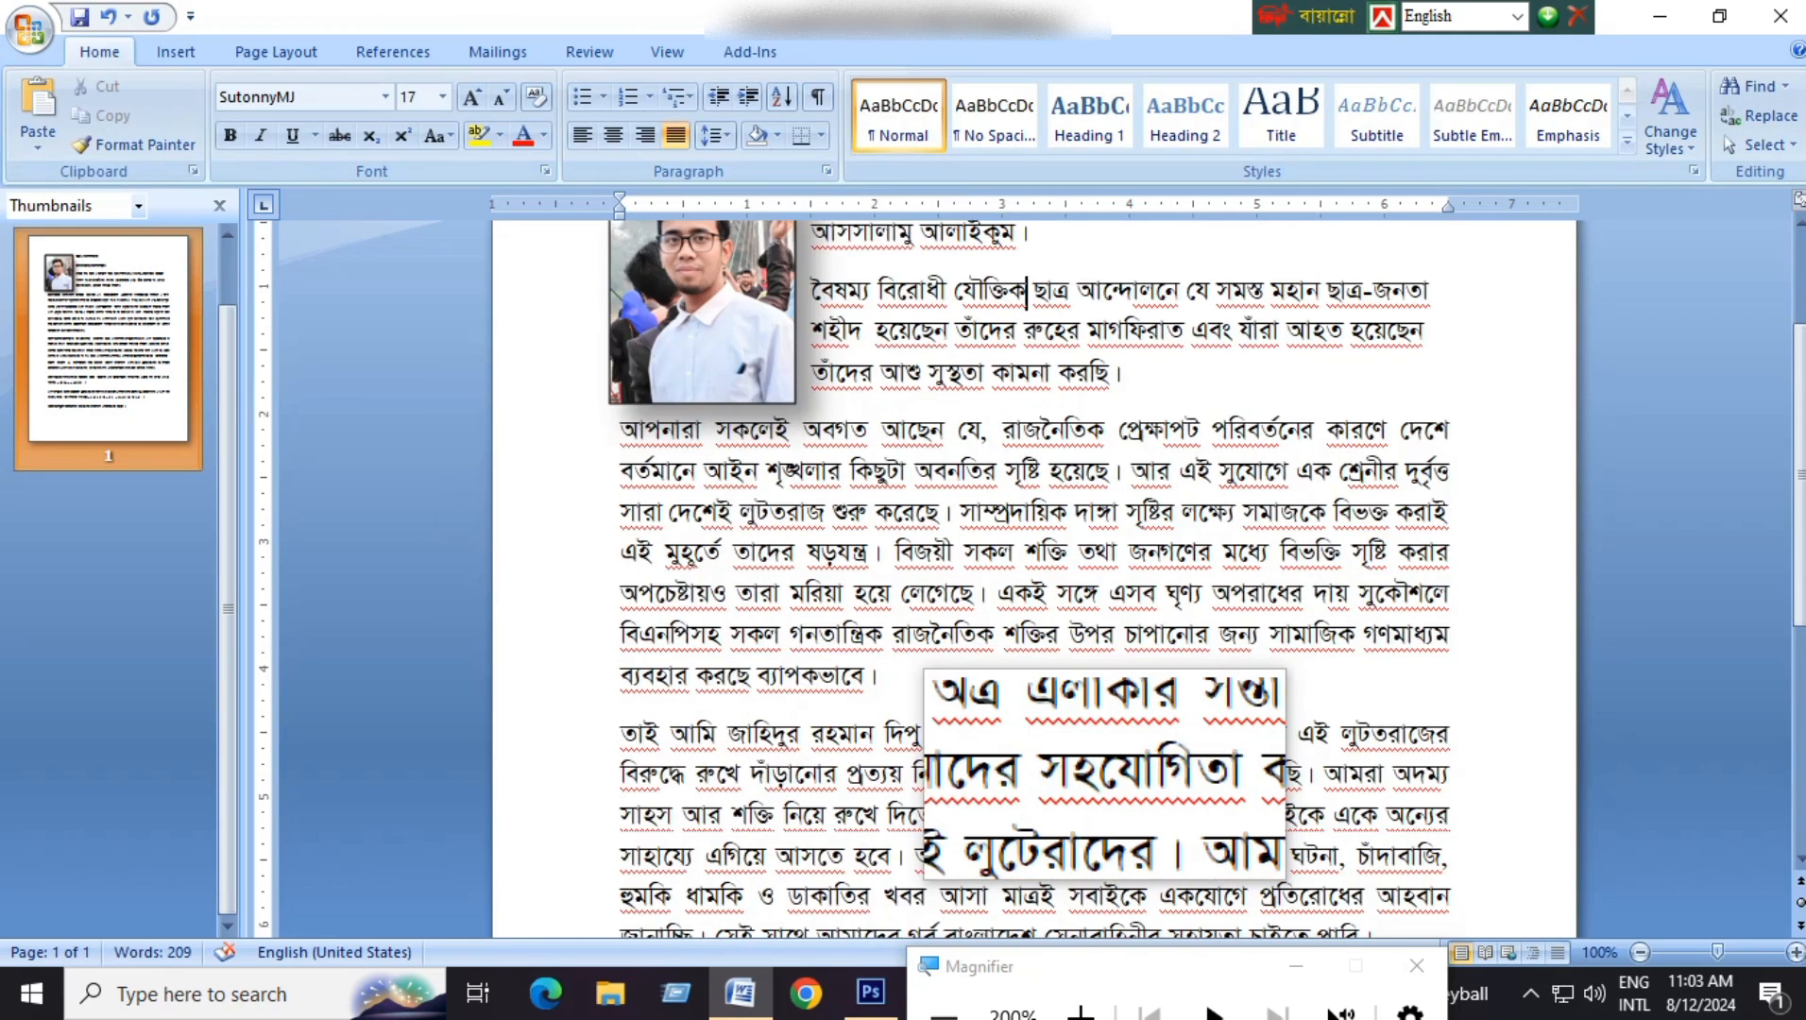
scroll(1134, 803, "up", 2)
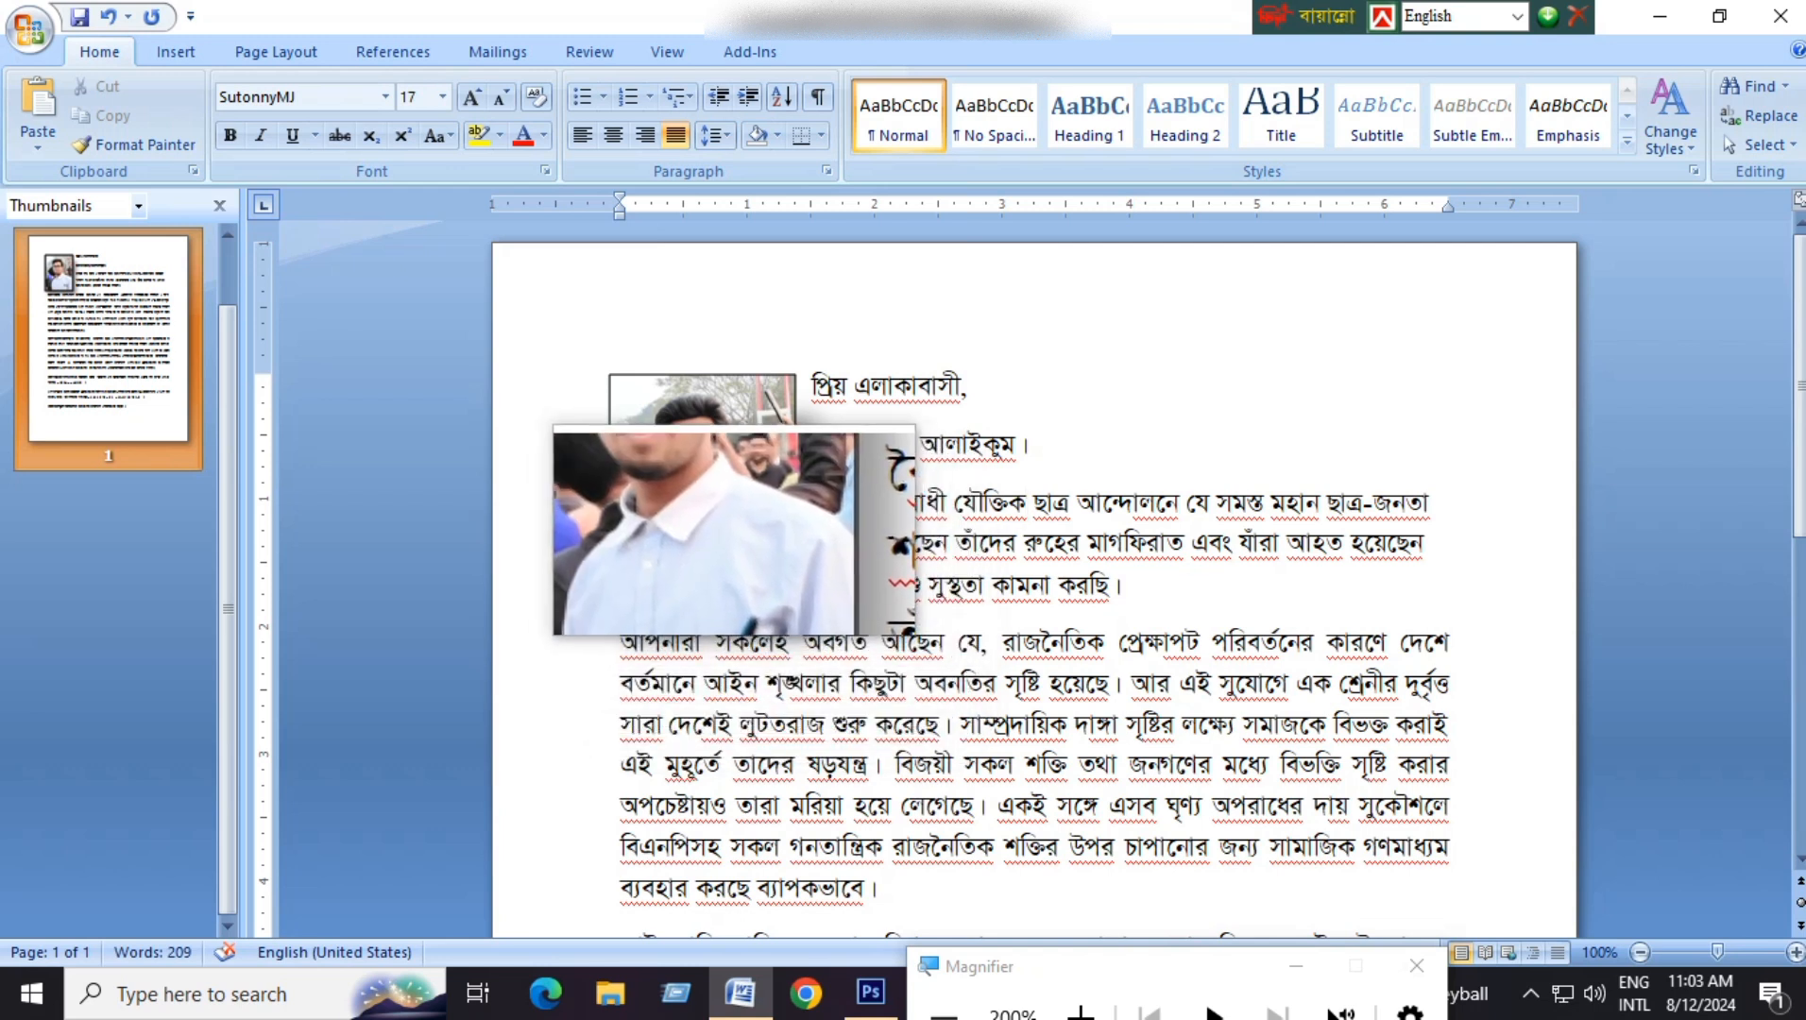
Step: Reduce the shadow size of the picture beside the greeting to nearly the minimum and deselect the picture
right_click(715, 498)
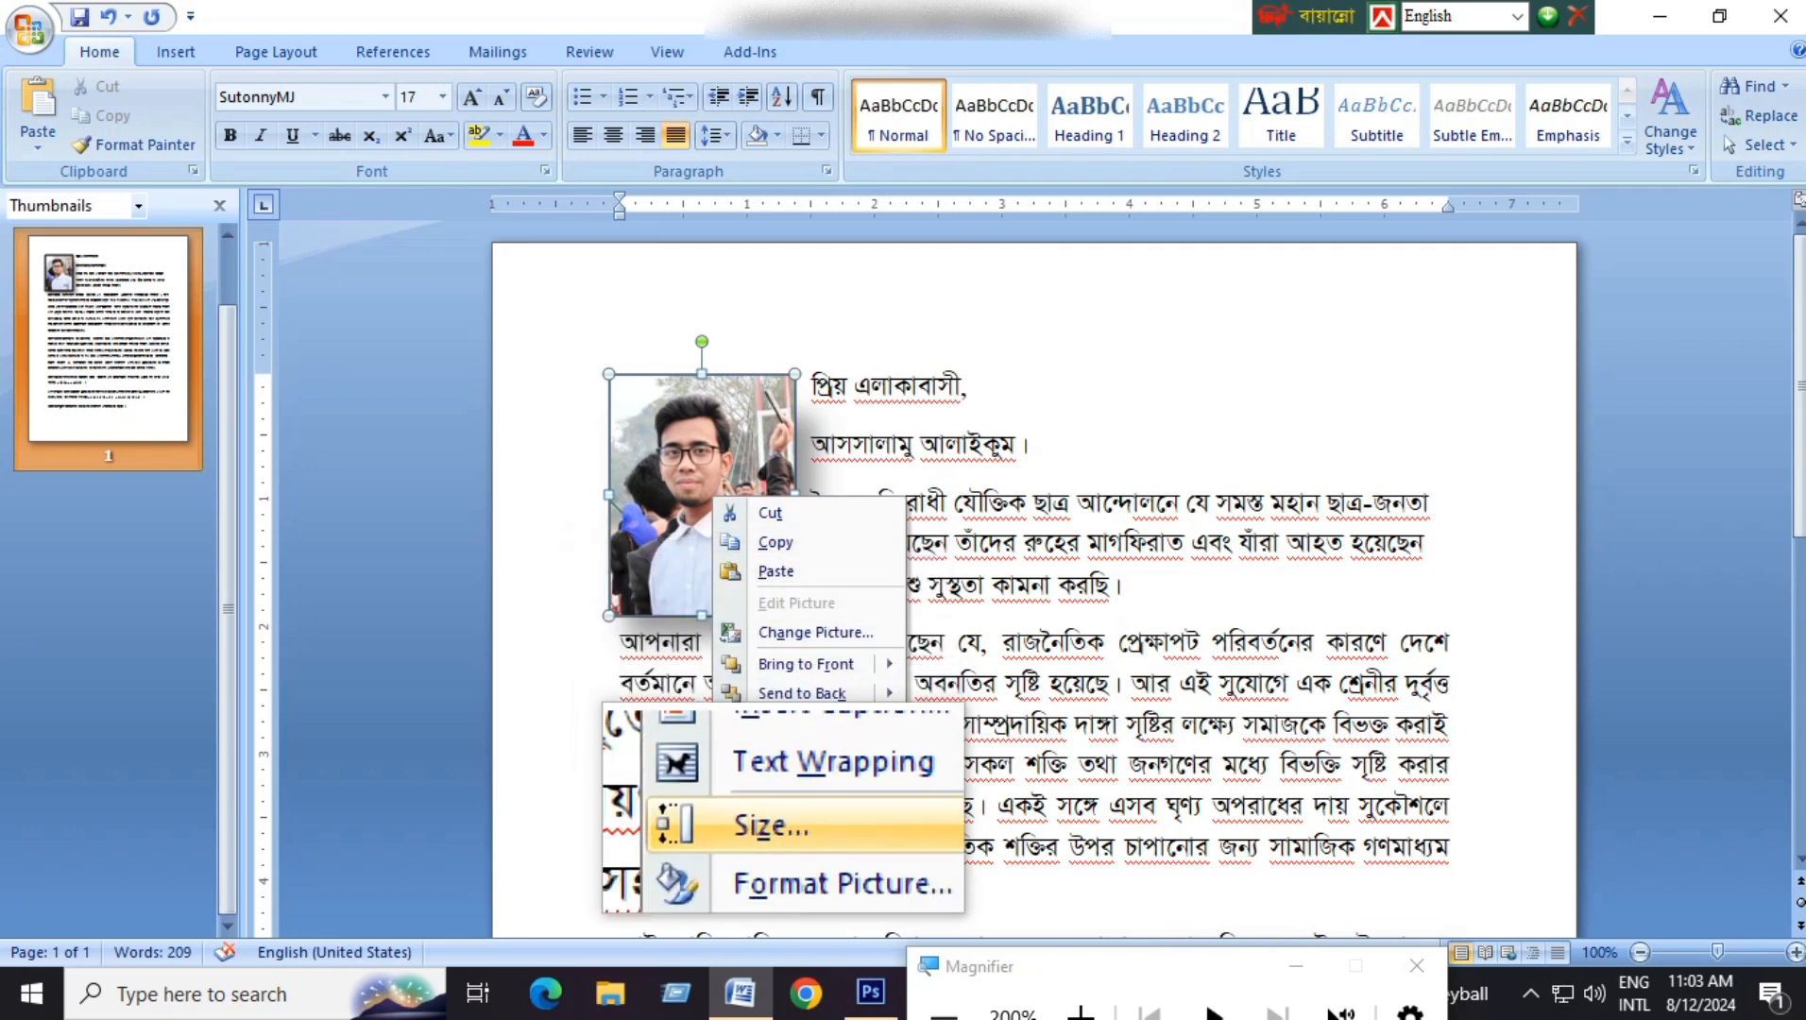
left_click(793, 841)
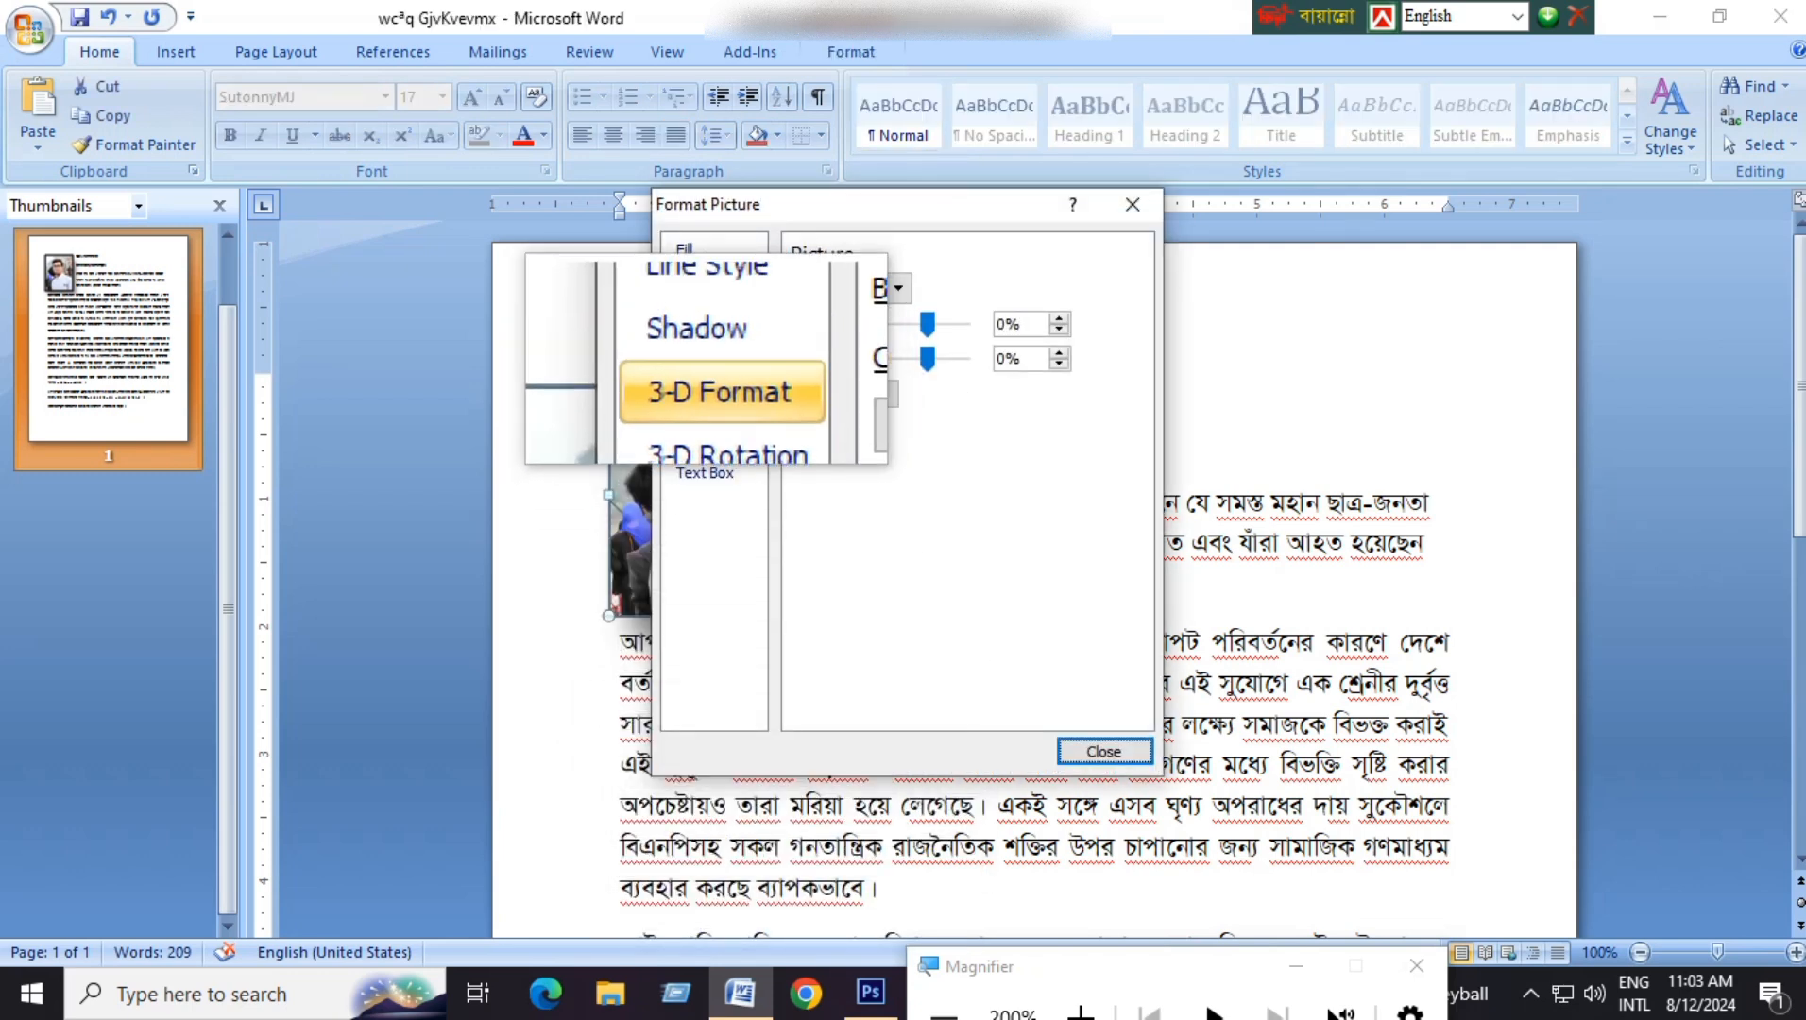
left_click(708, 346)
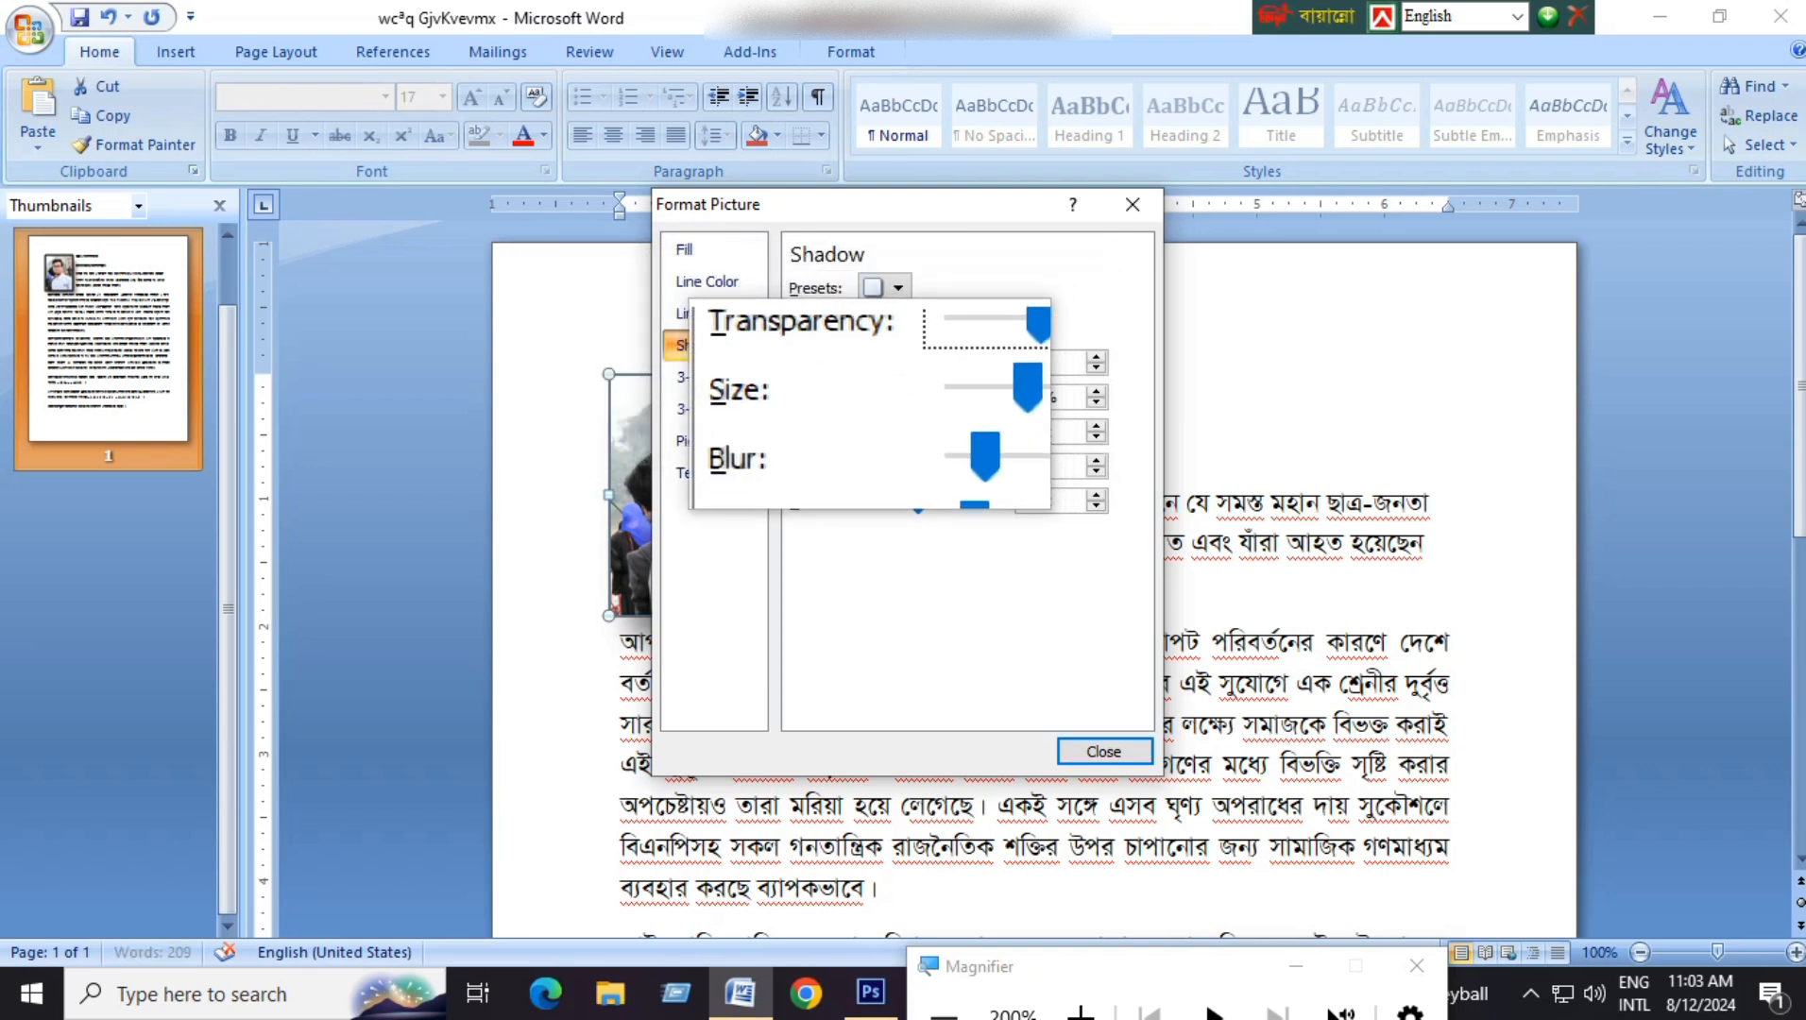
left_click(948, 401)
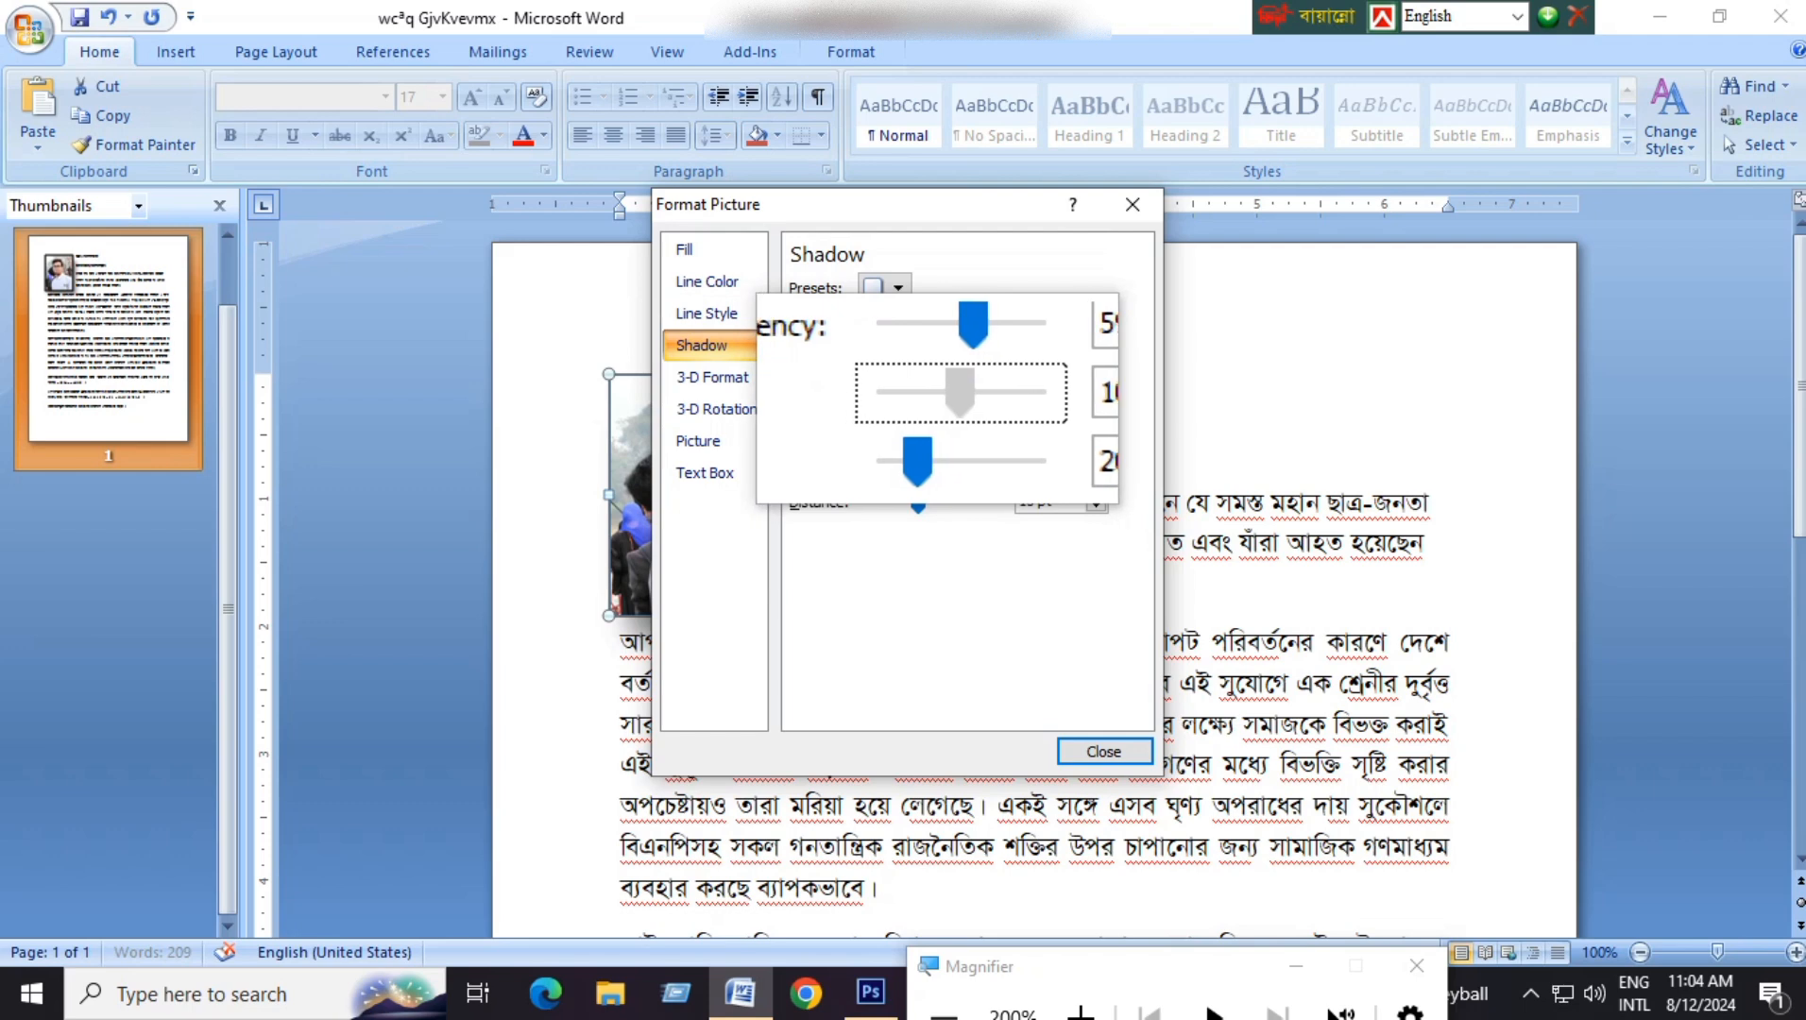
left_click_drag(938, 401, 915, 401)
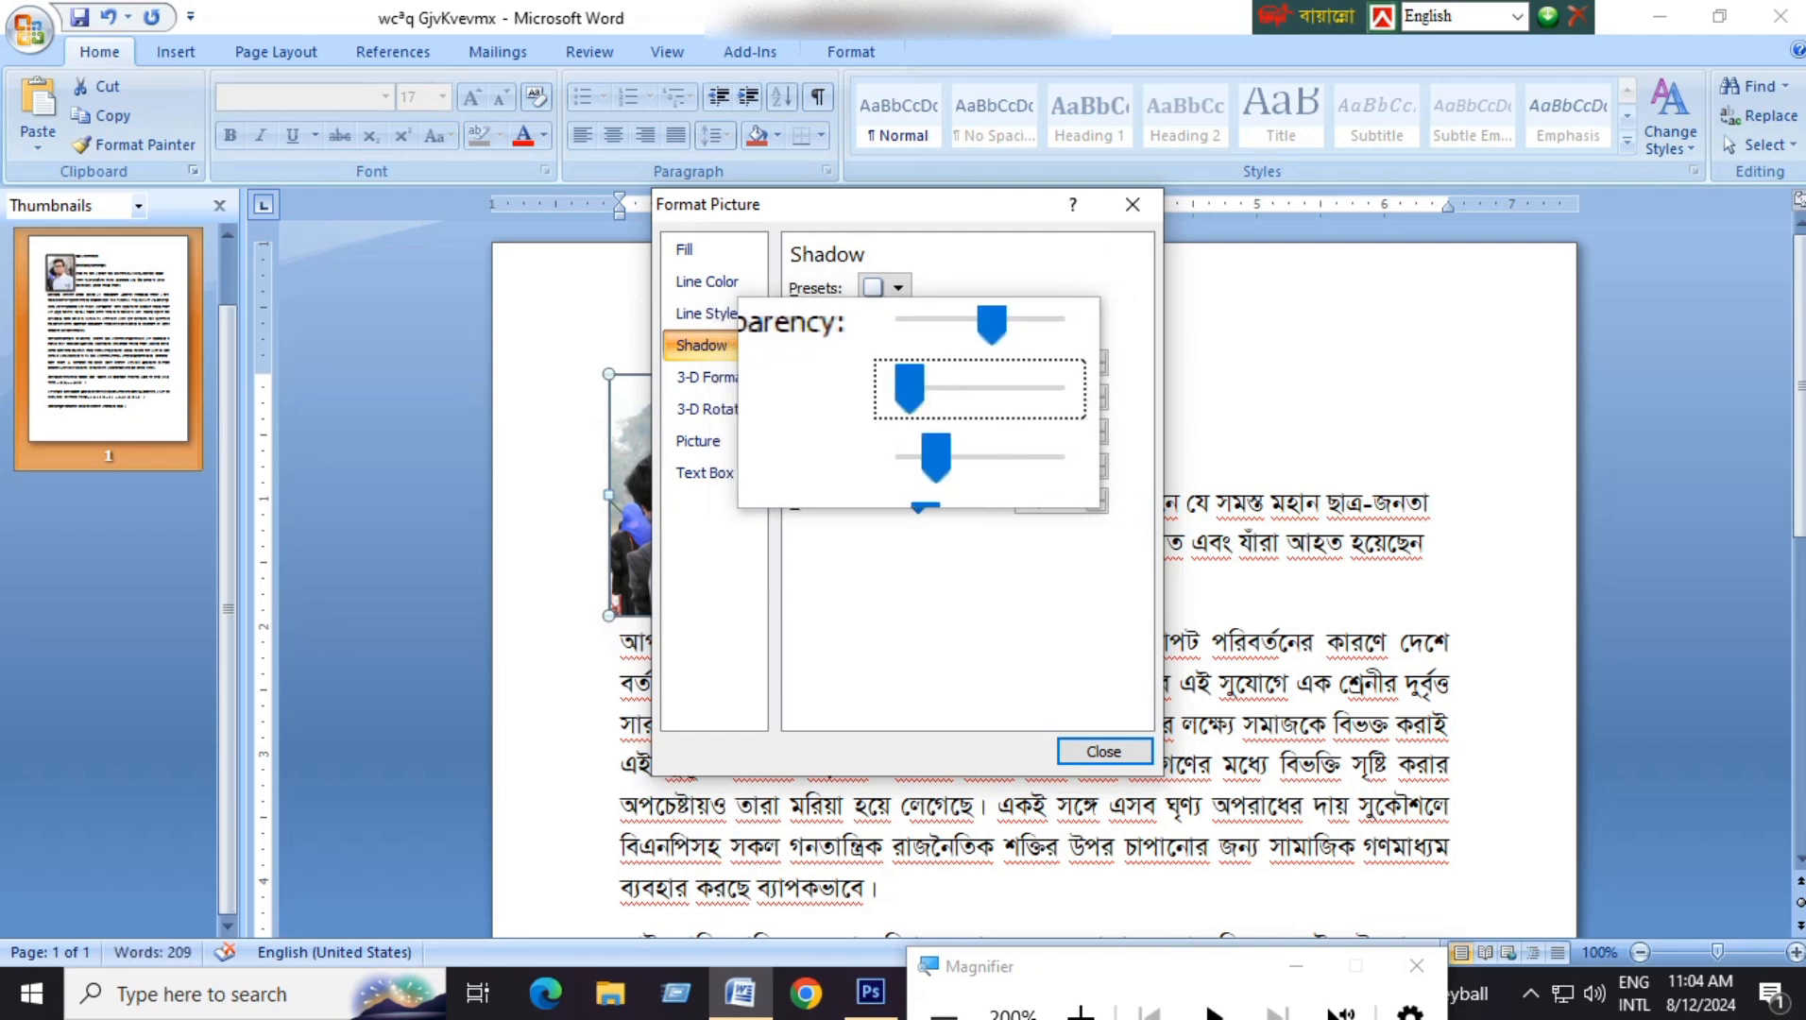
left_click(1104, 751)
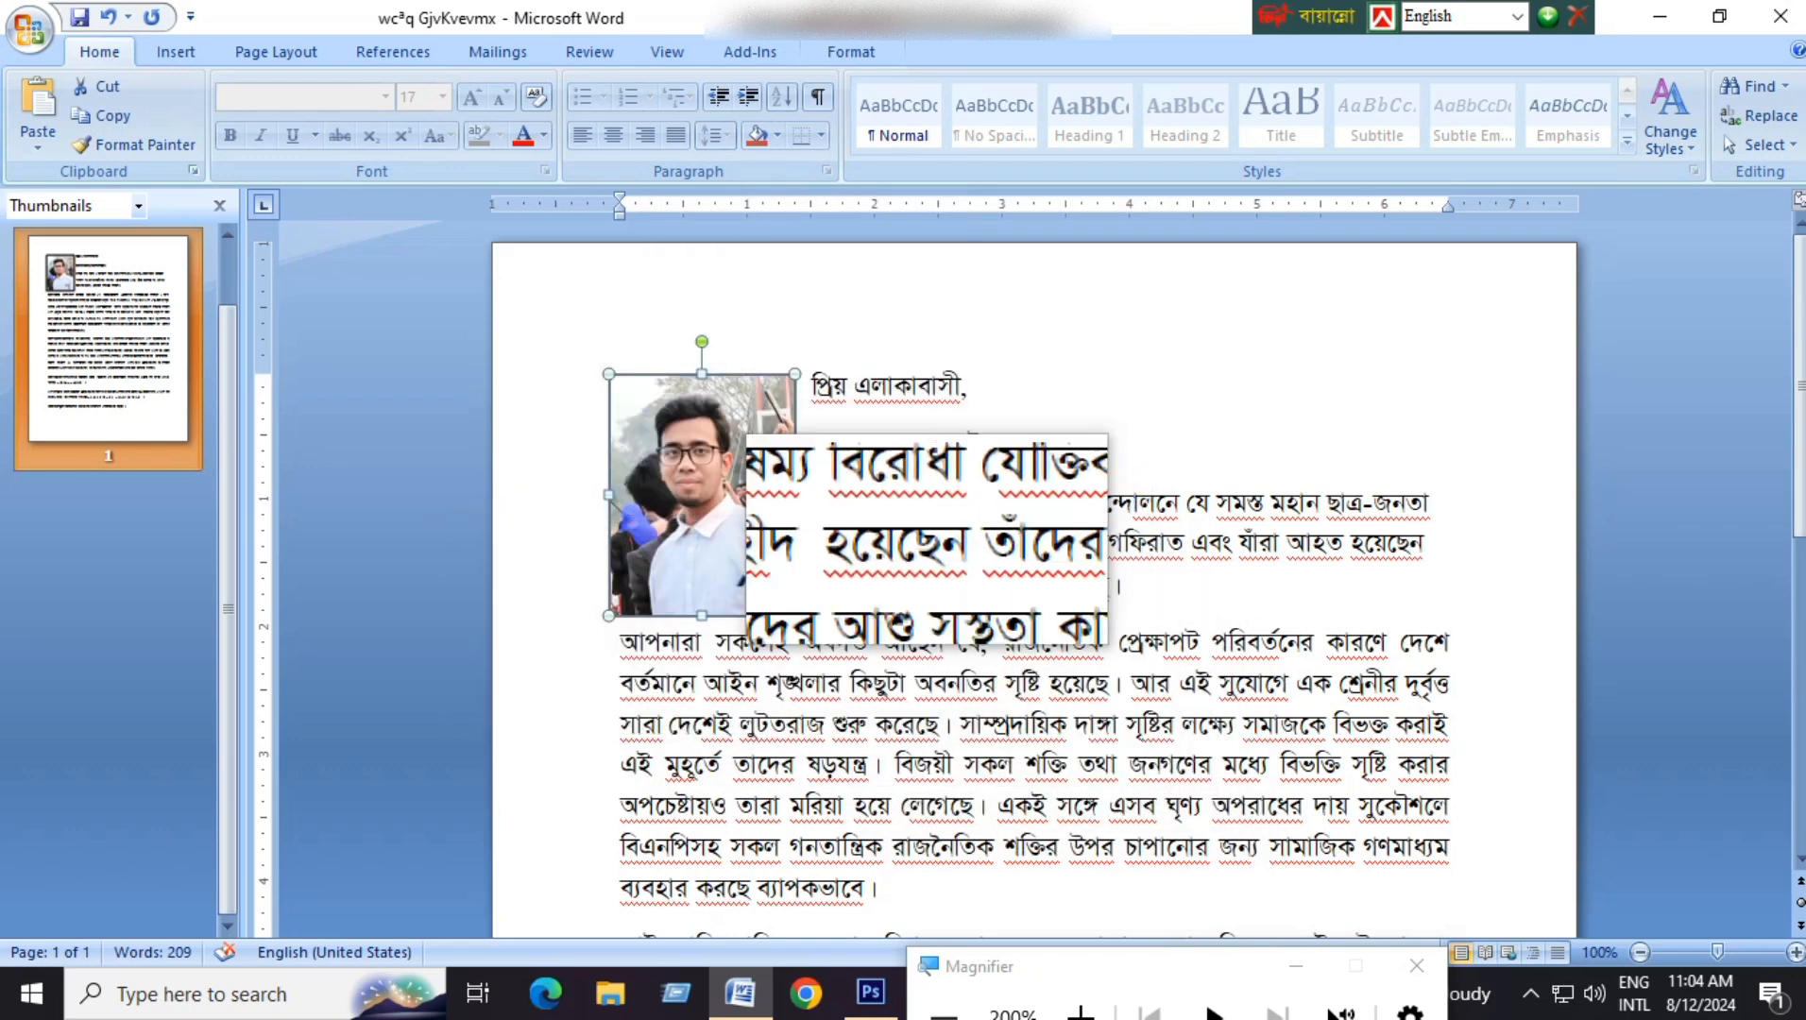
left_click(932, 645)
scroll(931, 645, "down", 4)
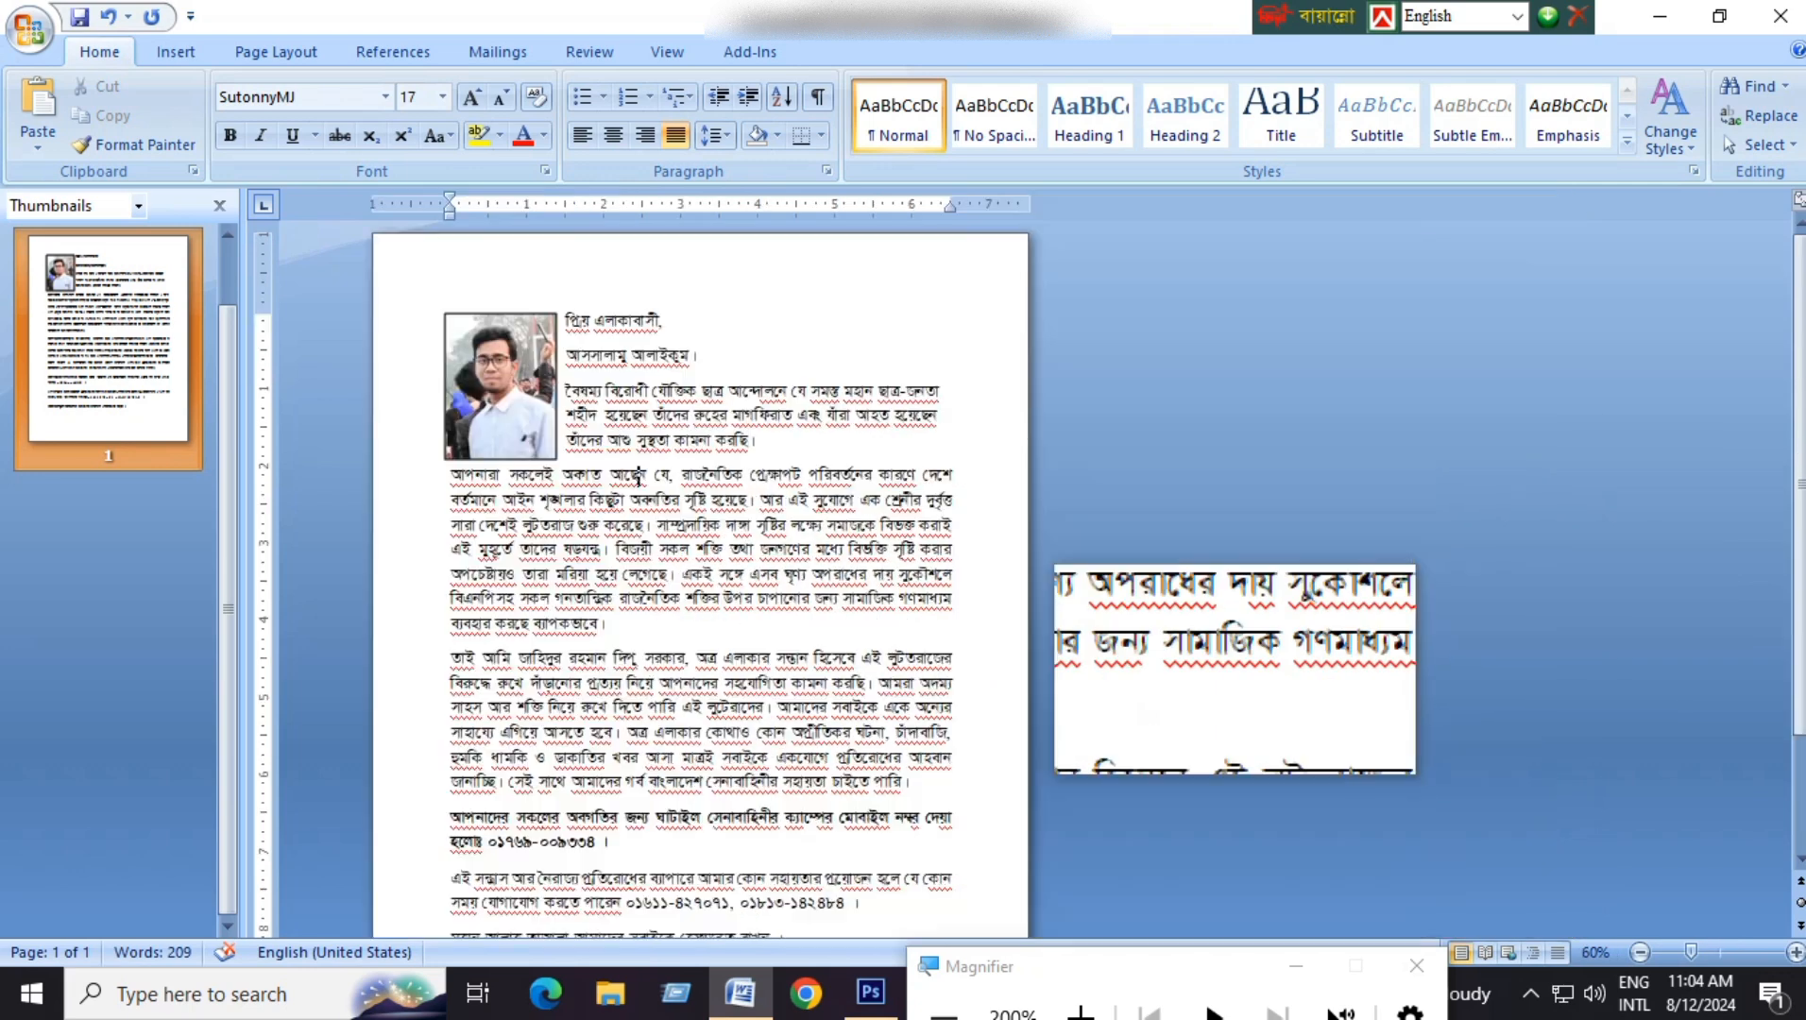
scroll(905, 630, "up", 2)
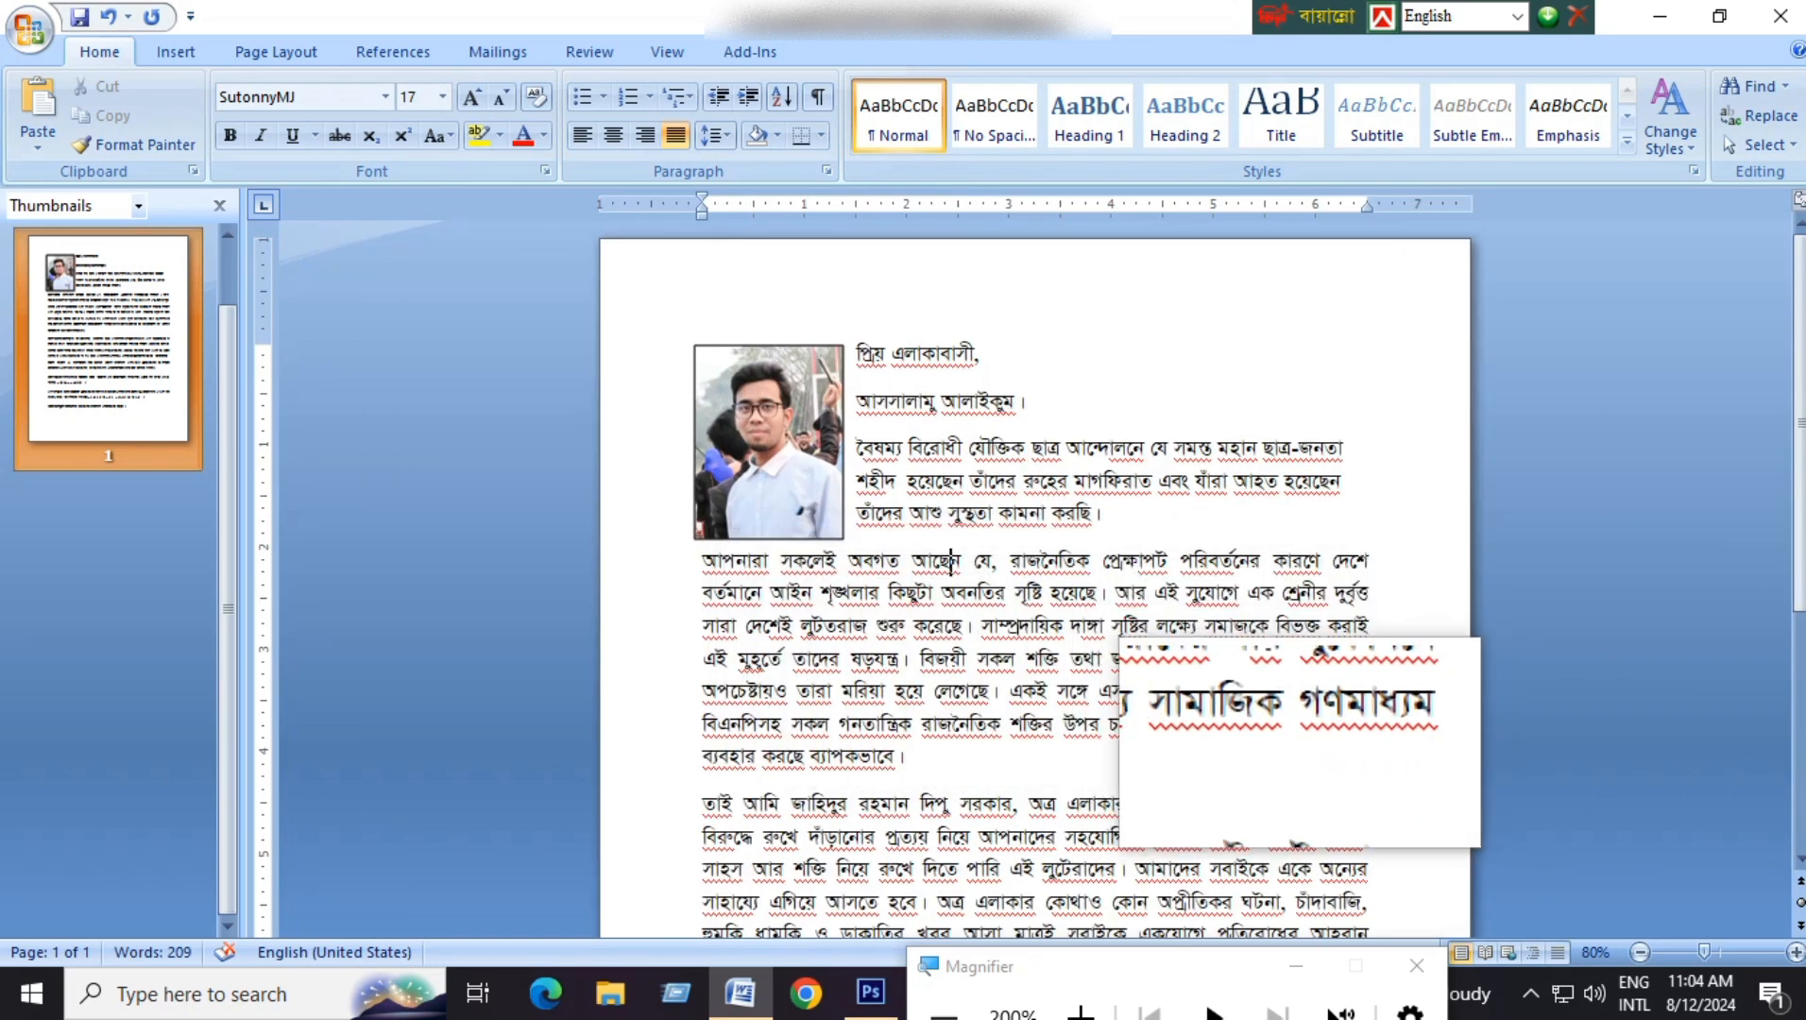
left_click(1294, 749)
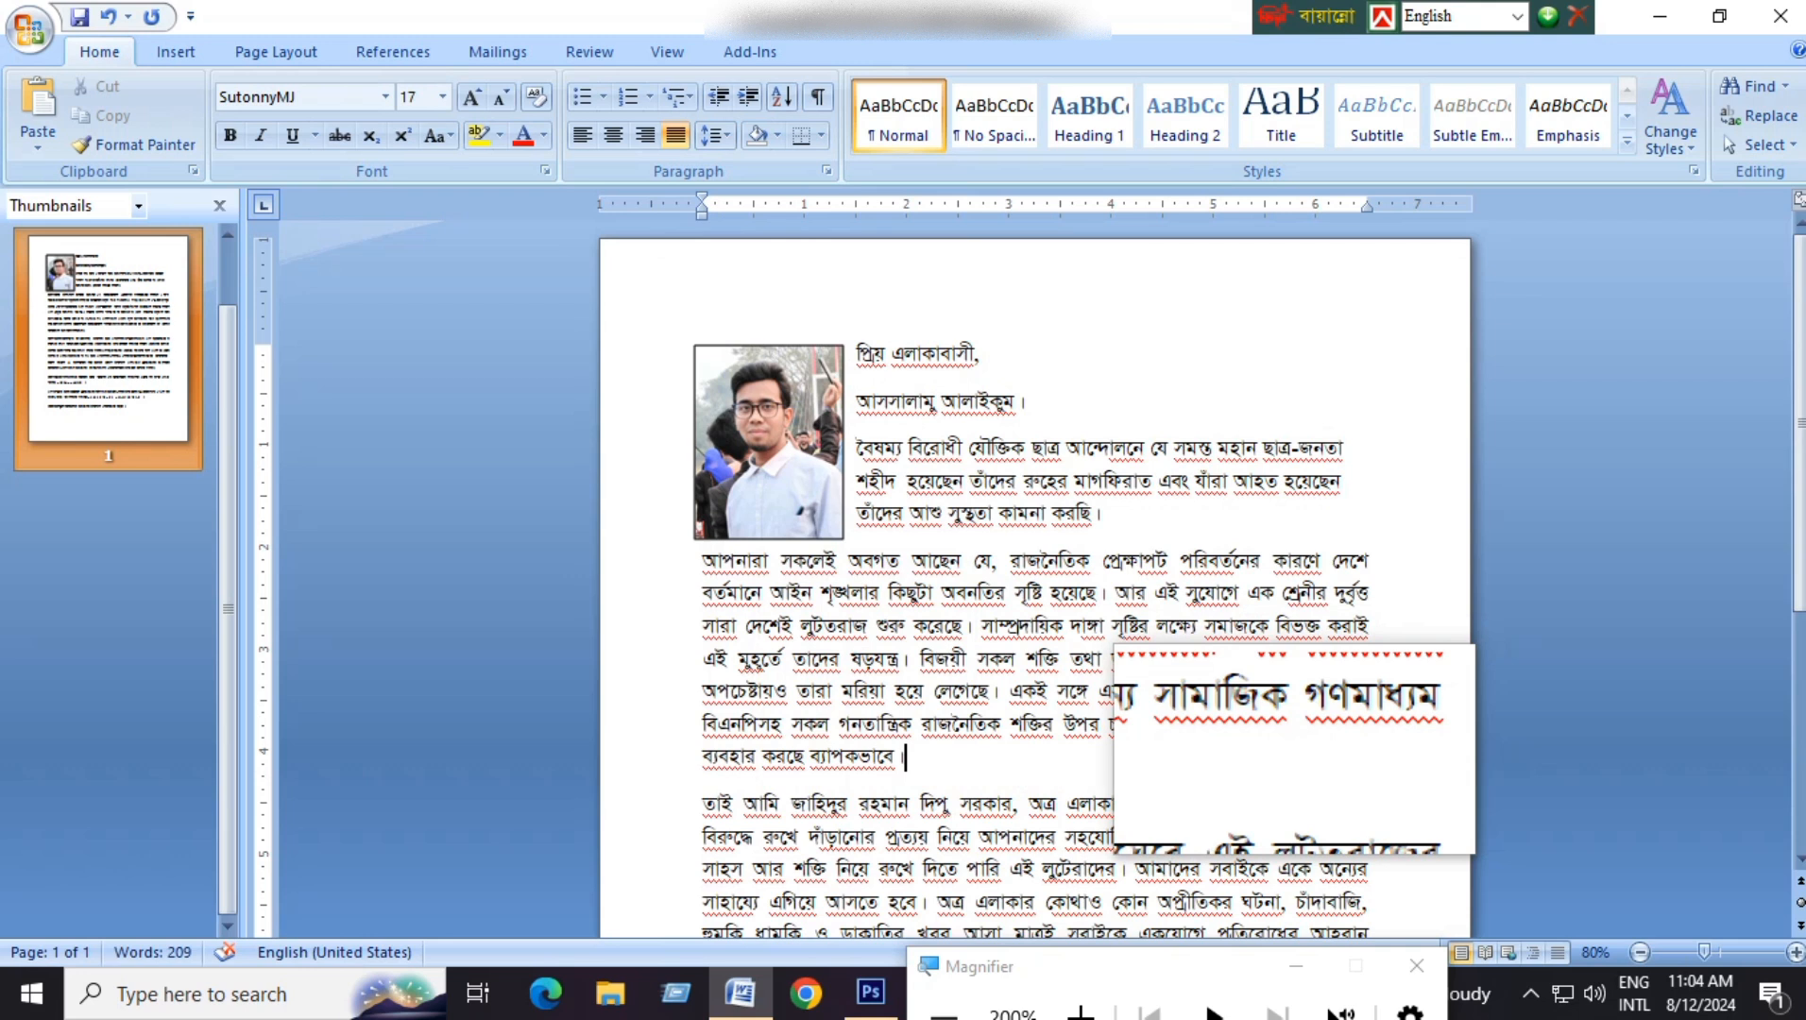